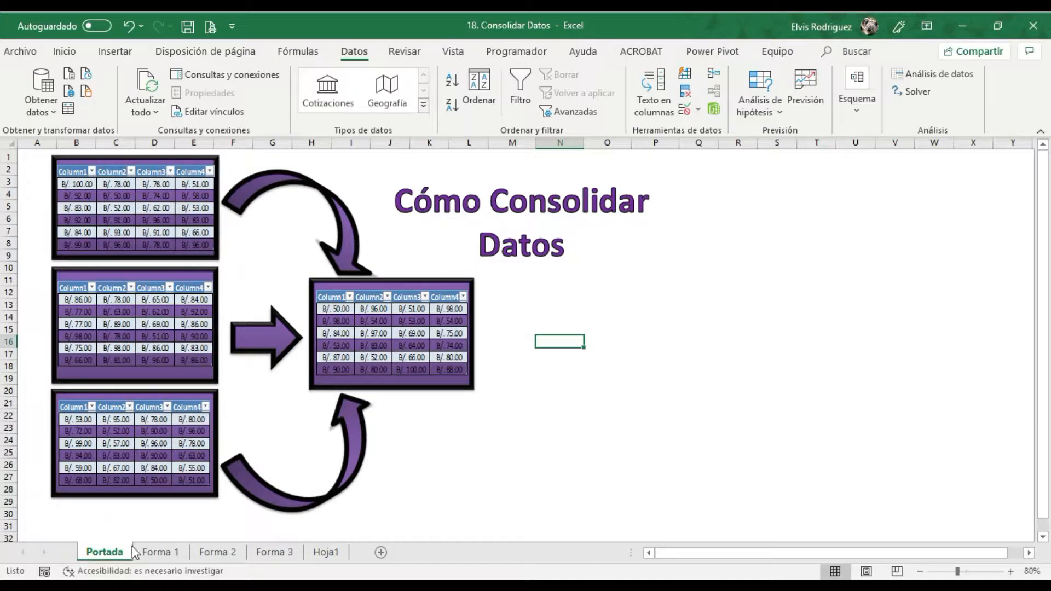
Step: On the Forma 1 sheet, start the Consolidate tool at cell G14 with Suma as the function
left_click(150, 552)
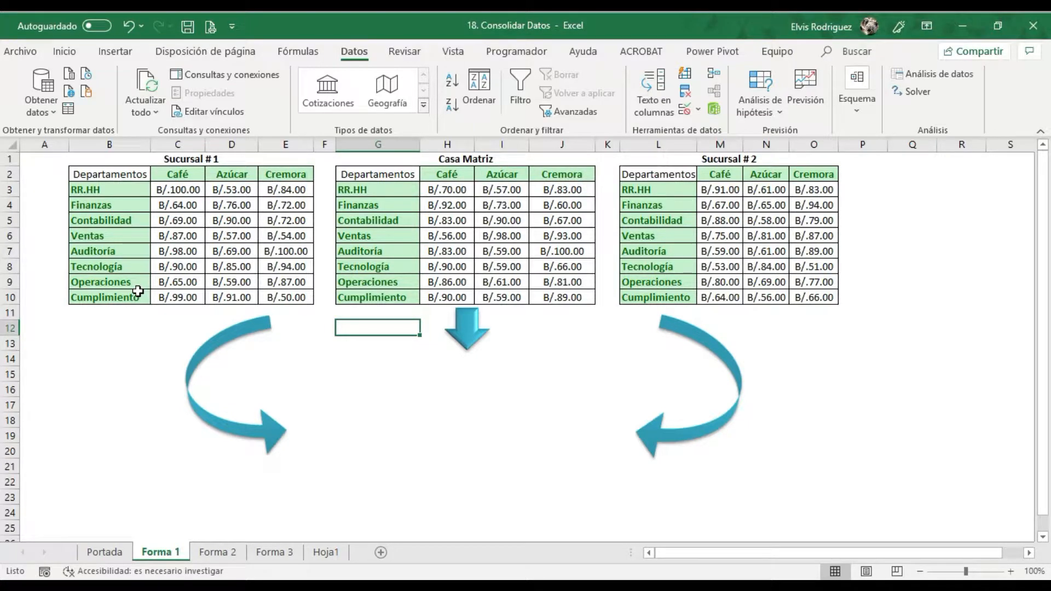
left_click(353, 355)
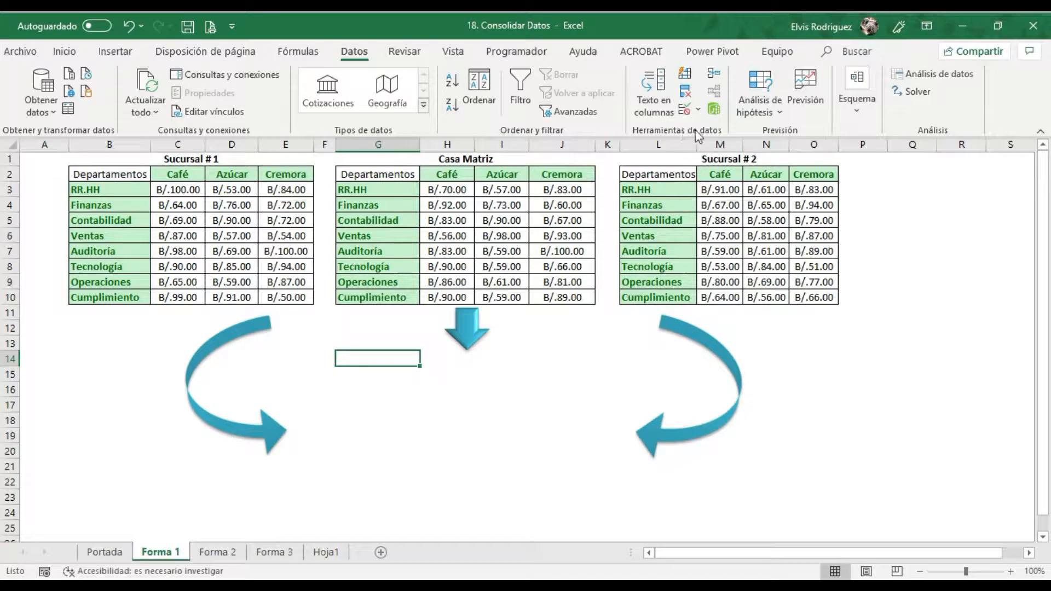
left_click(714, 80)
left_click_drag(721, 181, 372, 442)
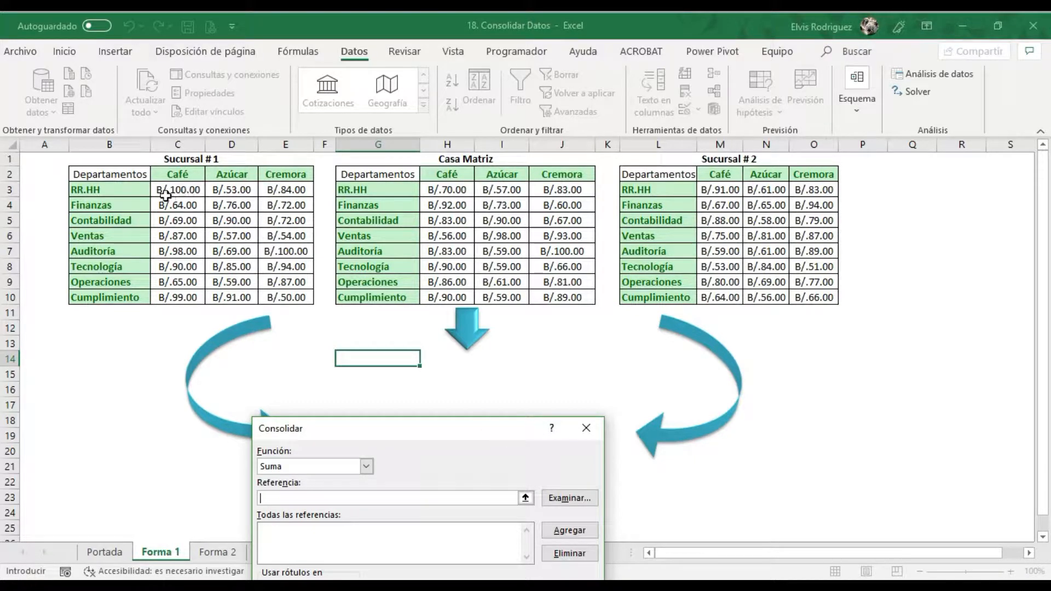
left_click_drag(487, 430, 769, 183)
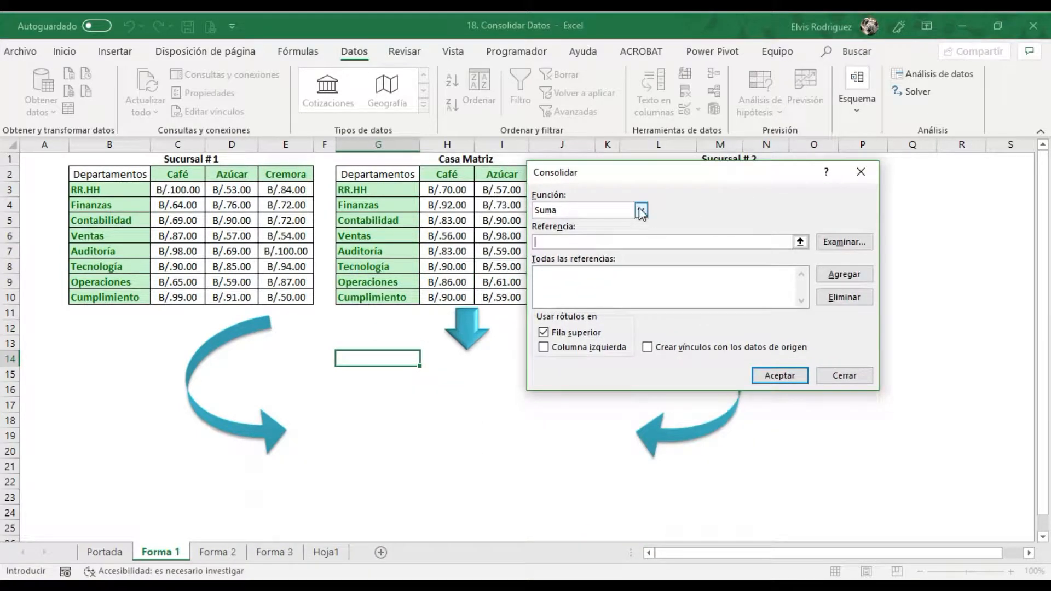
left_click(641, 212)
left_click(608, 226)
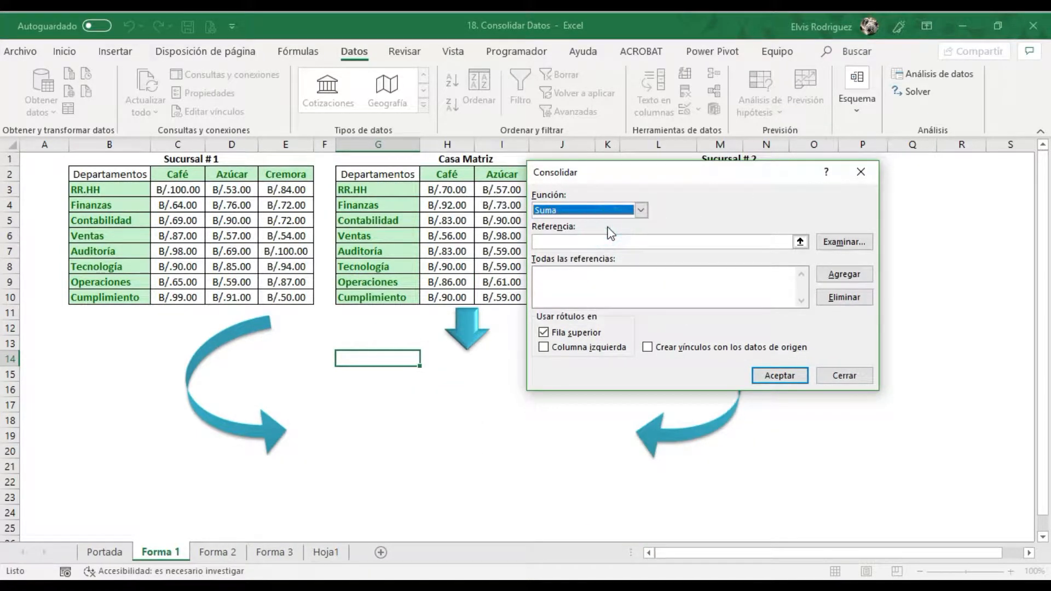
left_click_drag(645, 183, 708, 118)
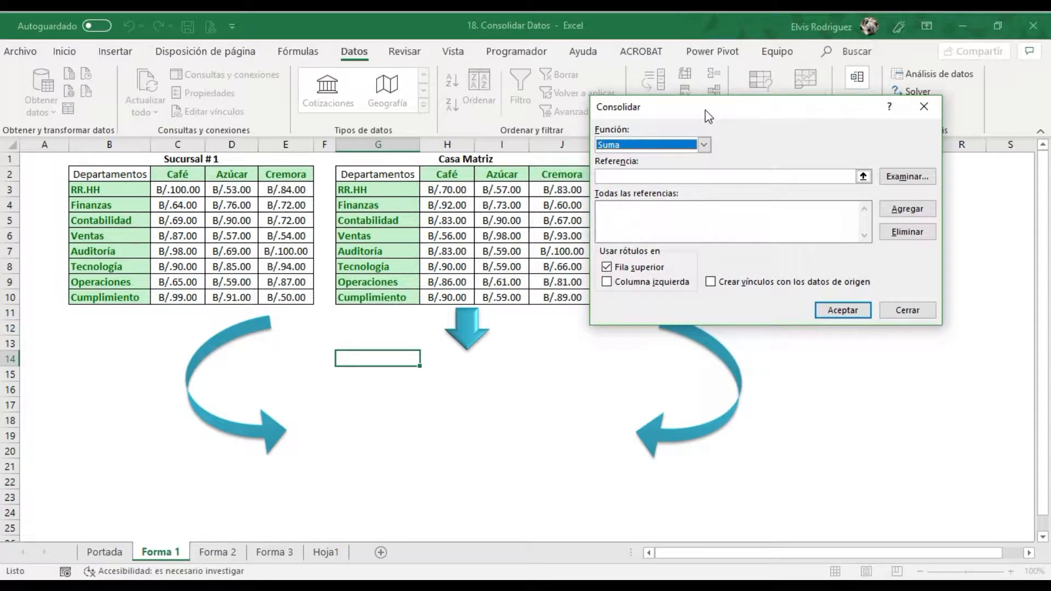
Step: Add the Sucursal # 1 table, B2:E10, to the consolidation references
left_click(863, 176)
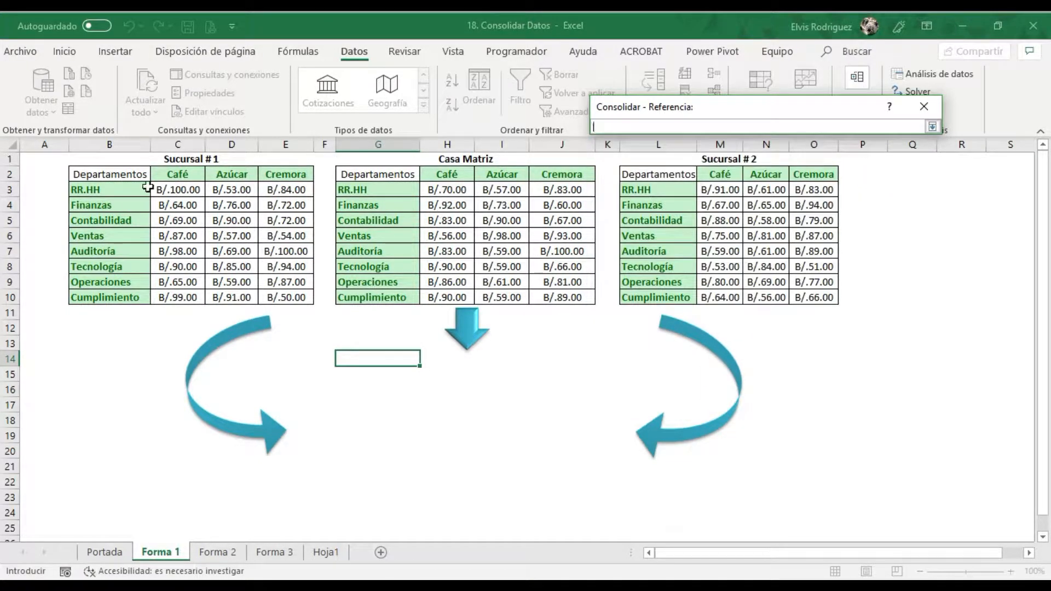
left_click_drag(114, 177, 300, 284)
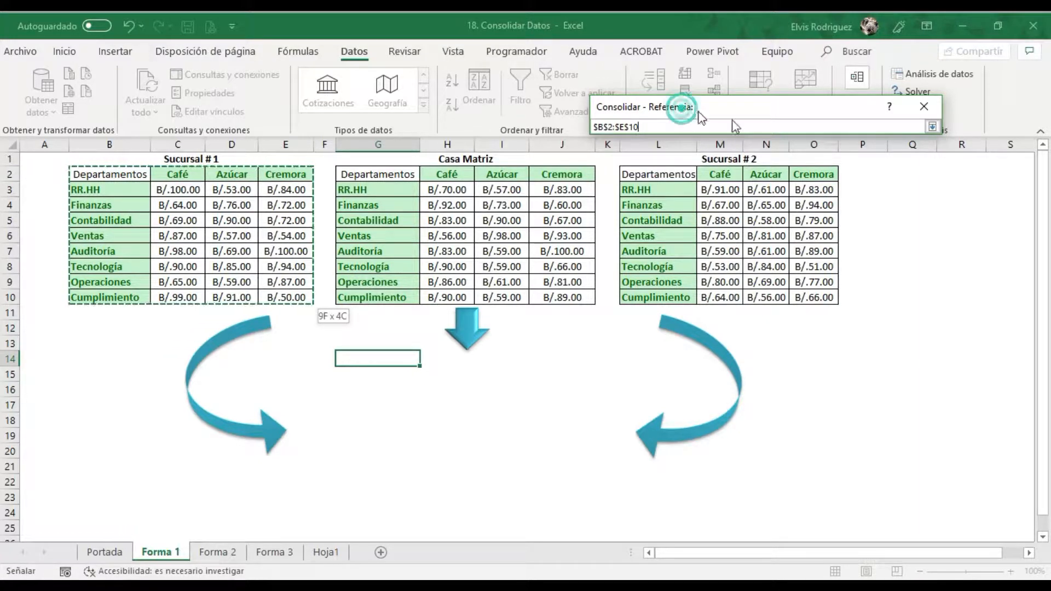
left_click(933, 127)
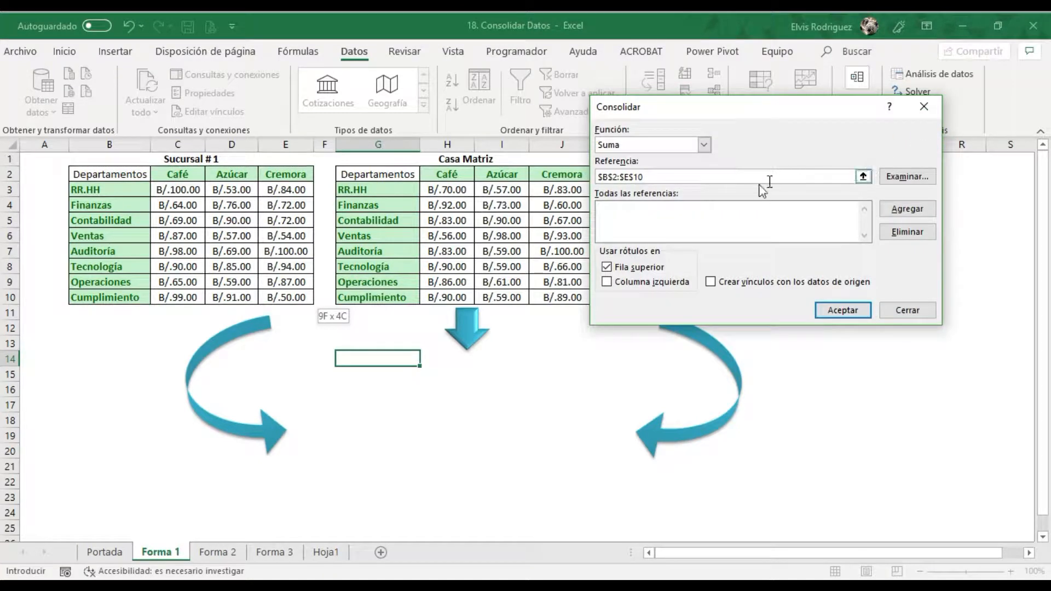
left_click(891, 210)
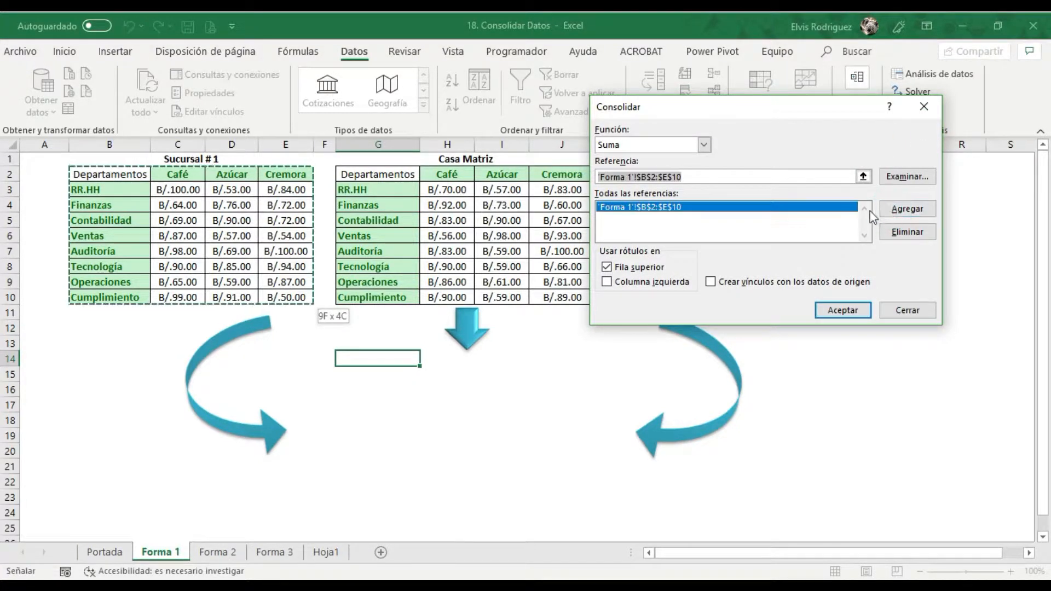
Step: Add the Casa Matriz table, G2:J10, to the consolidation references
left_click(864, 177)
left_click_drag(362, 174, 591, 299)
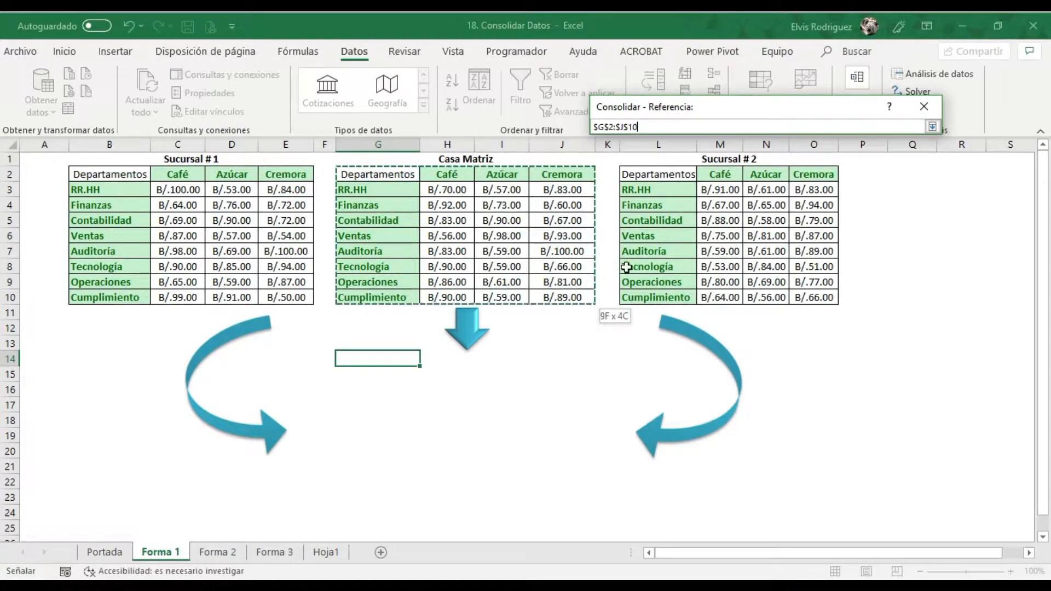
left_click(932, 127)
left_click(910, 208)
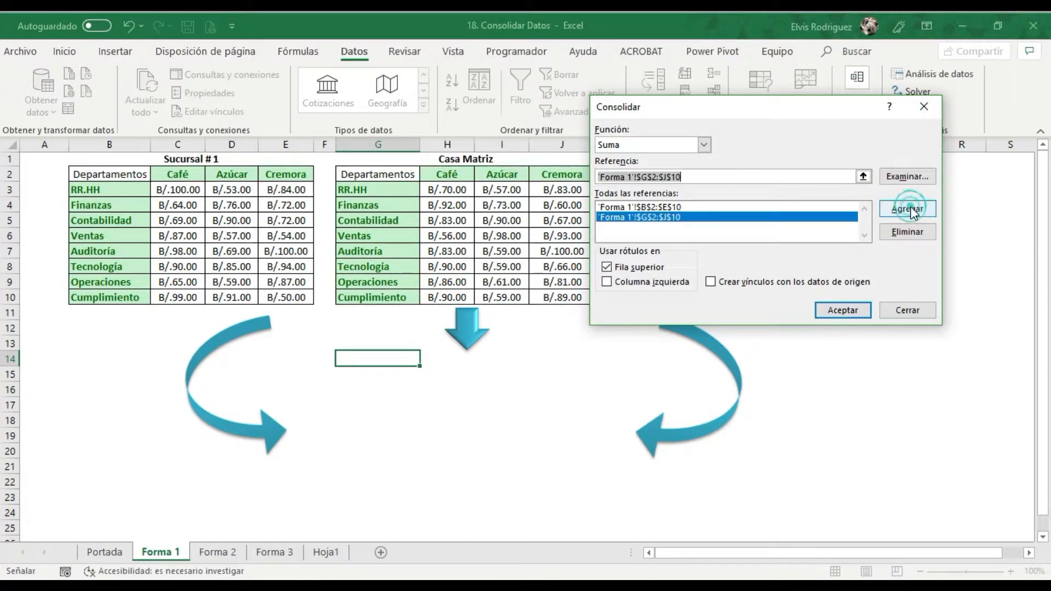
Step: Add the Sucursal # 2 table, L2:O10, to the consolidation references
left_click(864, 176)
left_click_drag(651, 176, 832, 300)
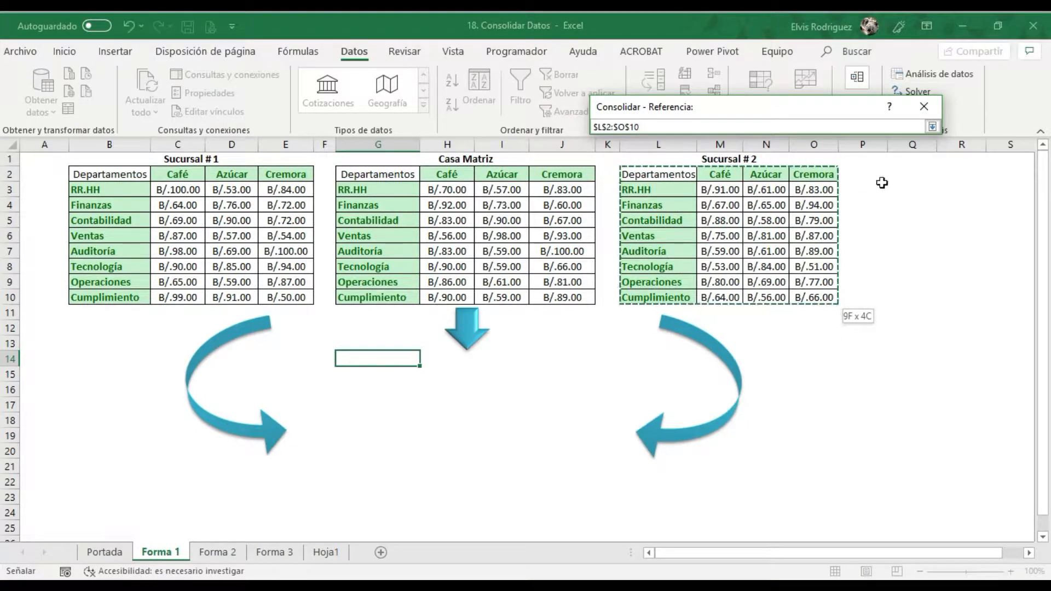
left_click(933, 126)
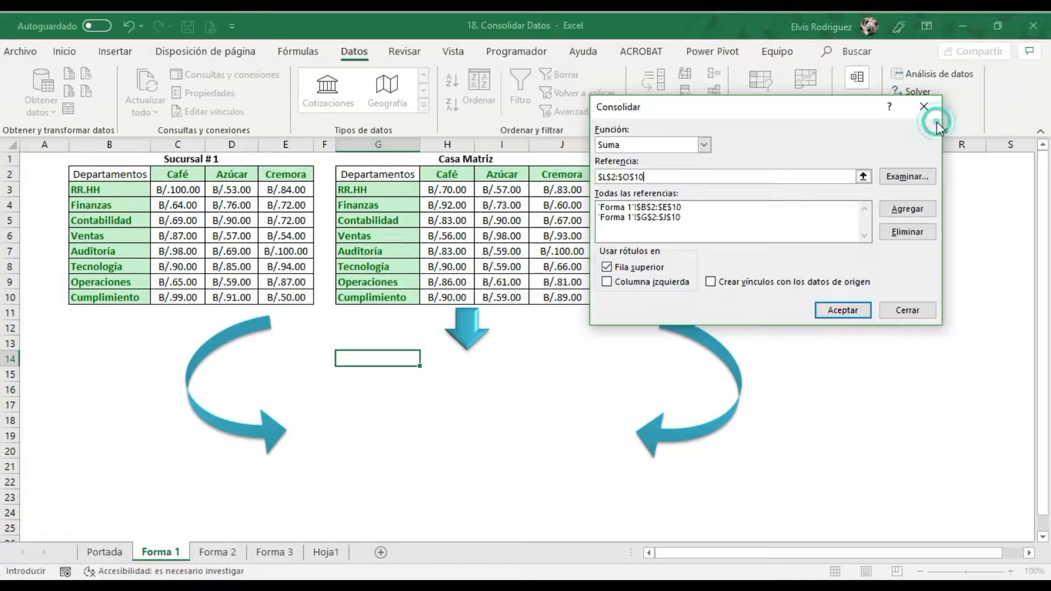
left_click(900, 214)
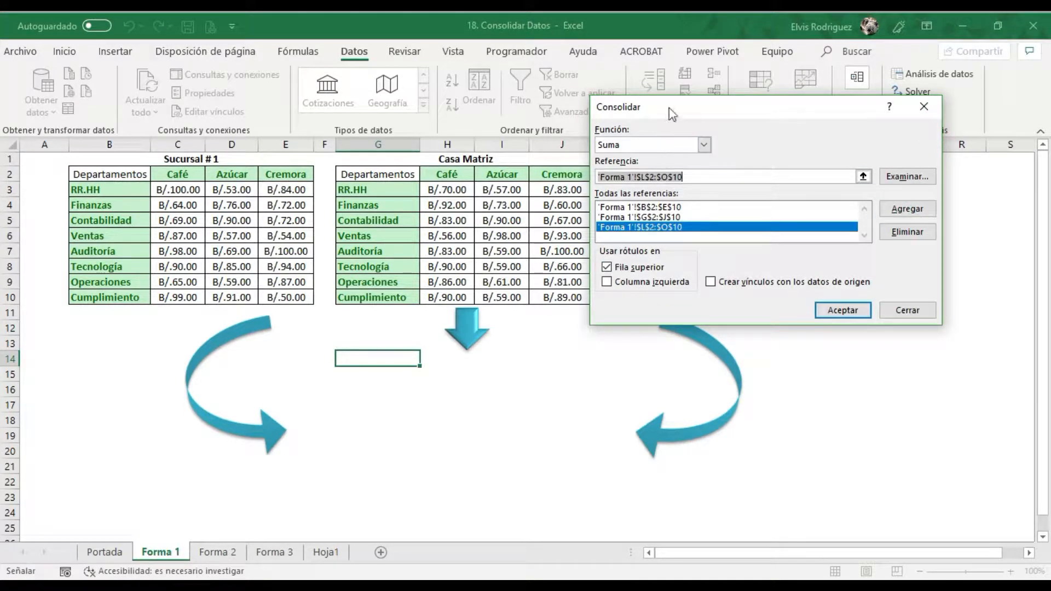
Step: Enable left column labels in addition to the top row labels and run the consolidation
left_click_drag(669, 107, 679, 75)
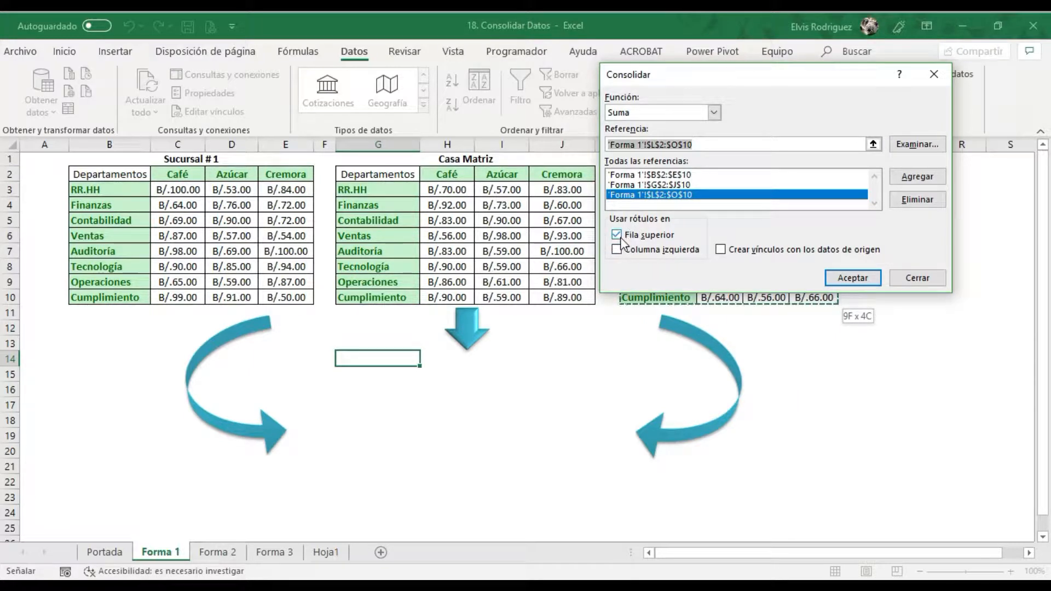
left_click(617, 249)
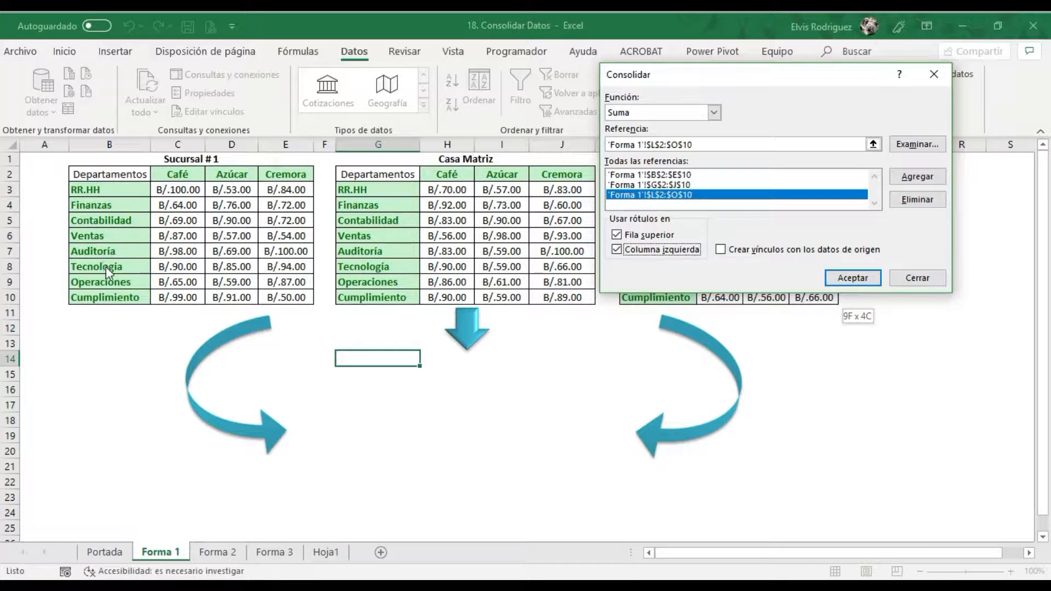
left_click(838, 278)
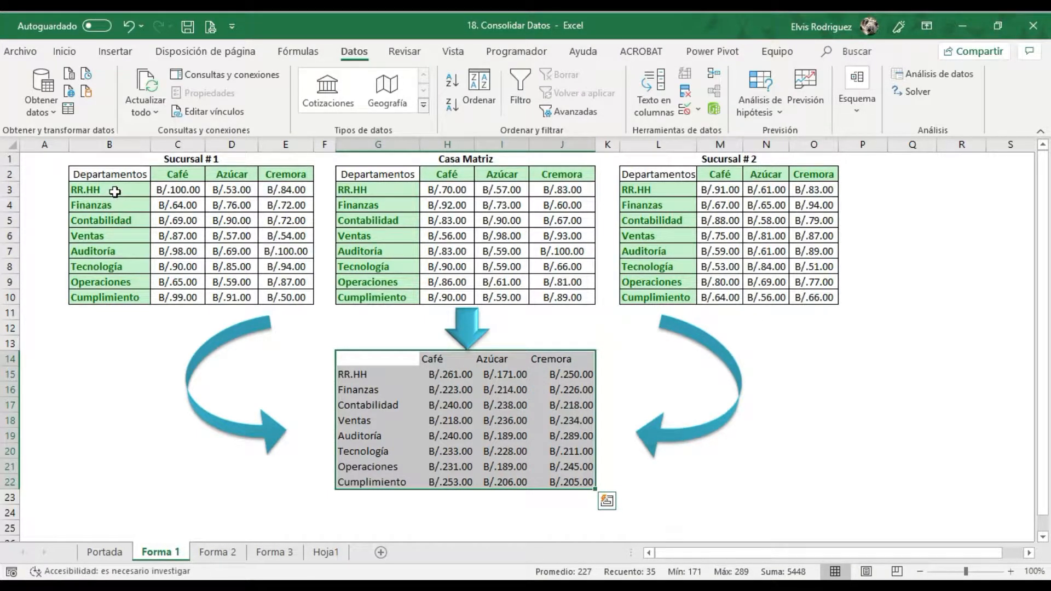
Step: Copy the formatting of the Sucursal # 1 department names onto the consolidated department names in G15:G22
left_click_drag(114, 191, 109, 299)
left_click(64, 51)
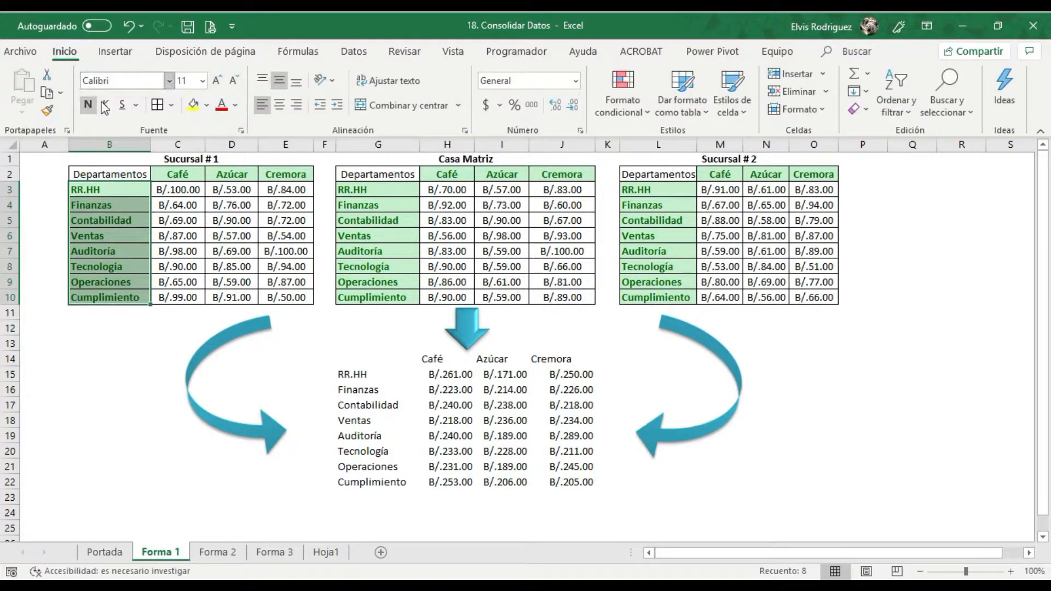
left_click(47, 111)
mouse_move(359, 374)
left_mouse_down()
mouse_move(397, 475)
mouse_move(383, 483)
left_mouse_up()
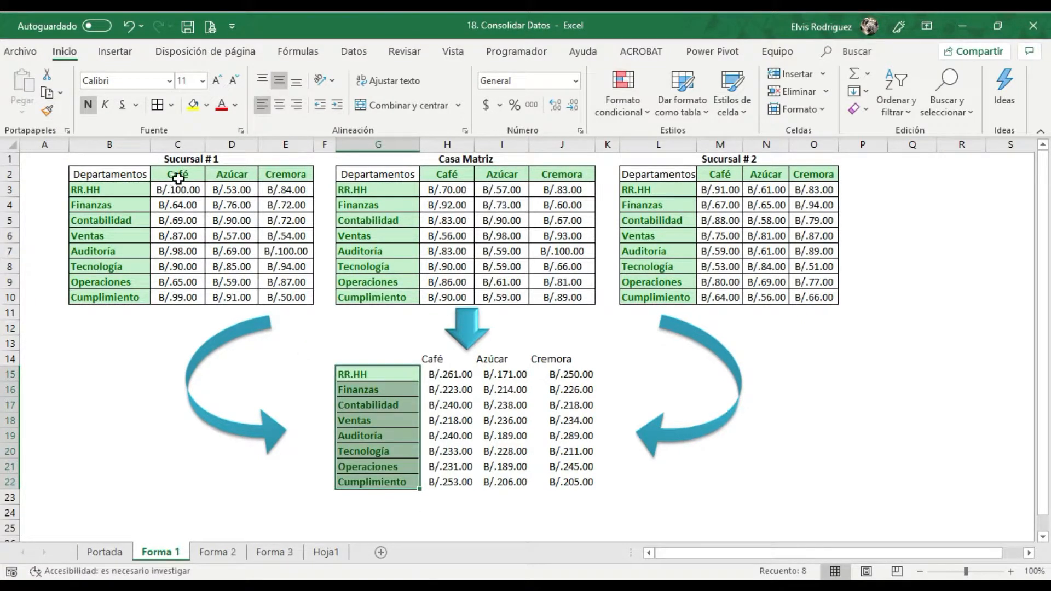
Step: Copy the formatting of the Sucursal # 1 product headers C2:E2 onto the consolidated headers in H14:J14
left_click_drag(175, 174, 298, 175)
left_click(47, 110)
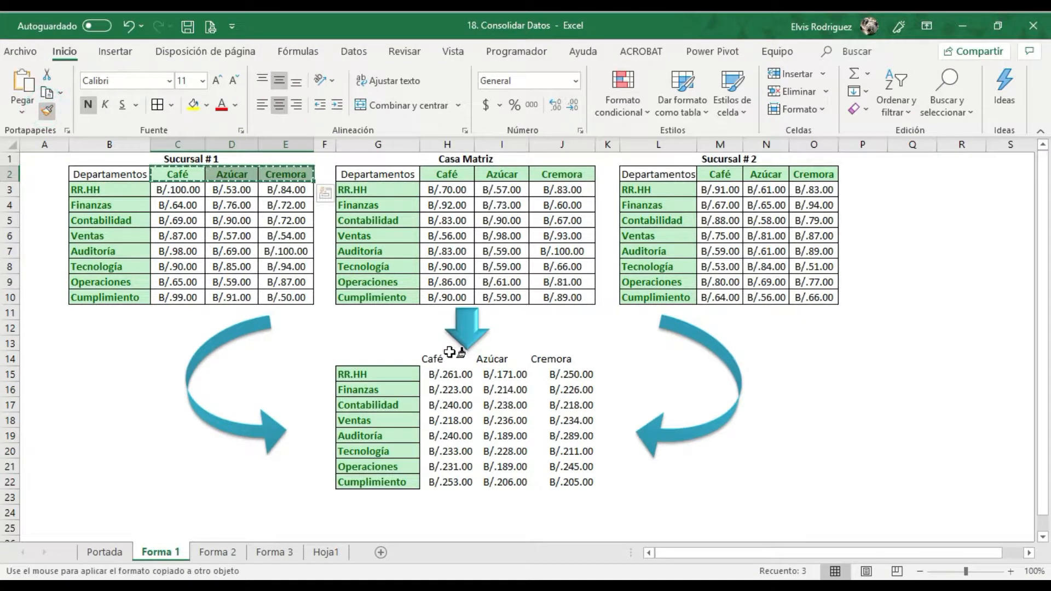
left_click_drag(458, 359, 543, 361)
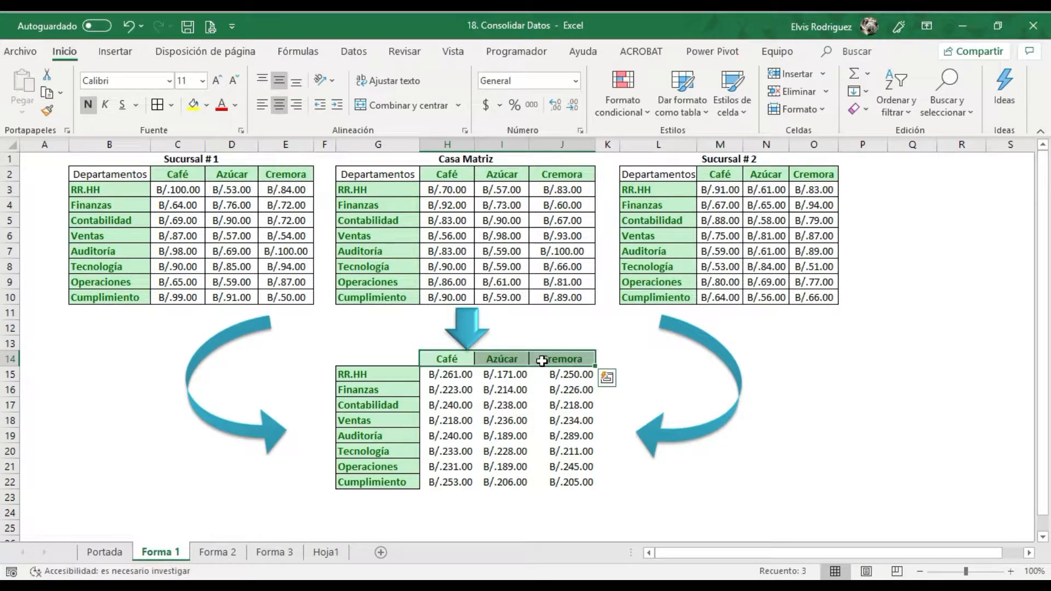
left_click_drag(446, 375, 591, 483)
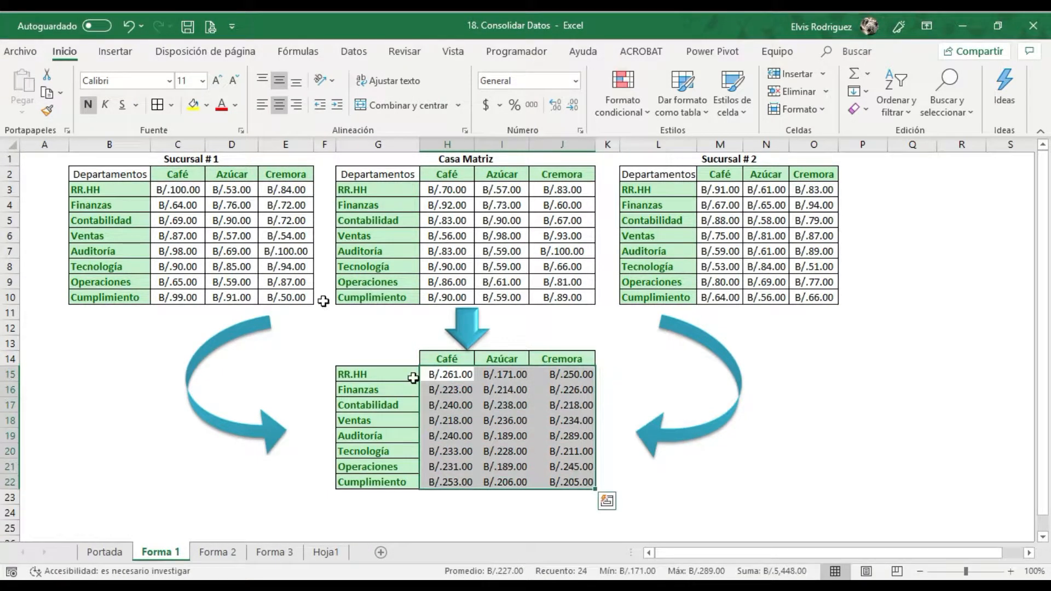
left_click(600, 348)
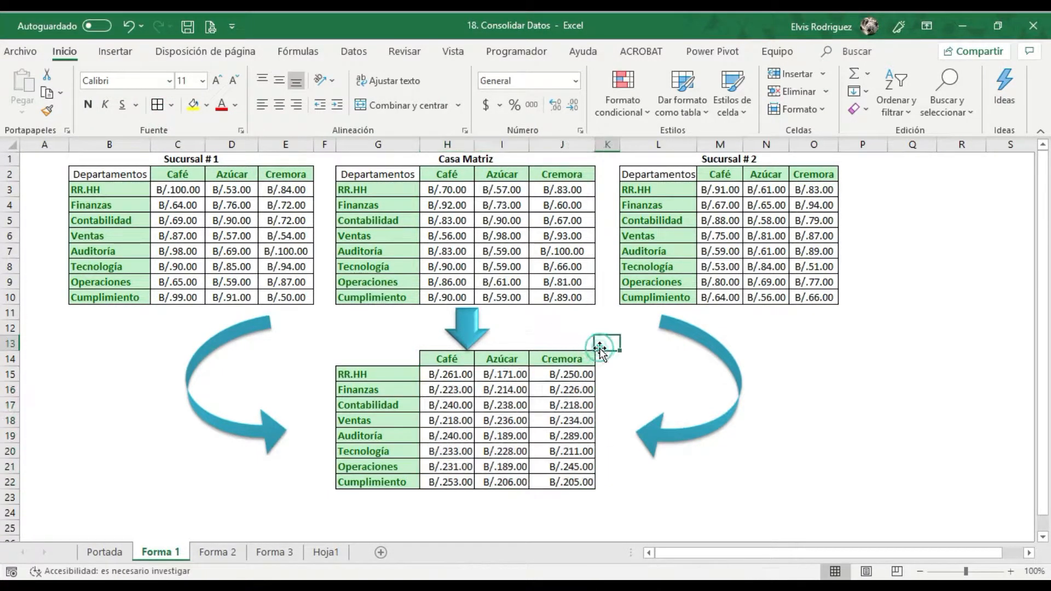
Step: Check the consolidated RR.HH Café amount against the sum of the source cells C3, H3 and M3
left_click(1011, 571)
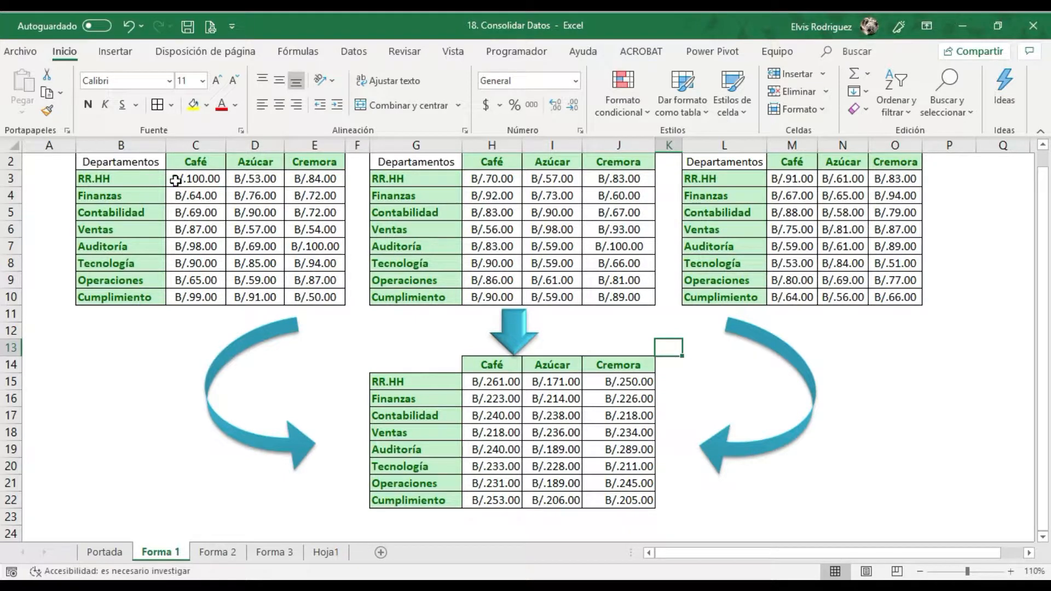
left_click(502, 382)
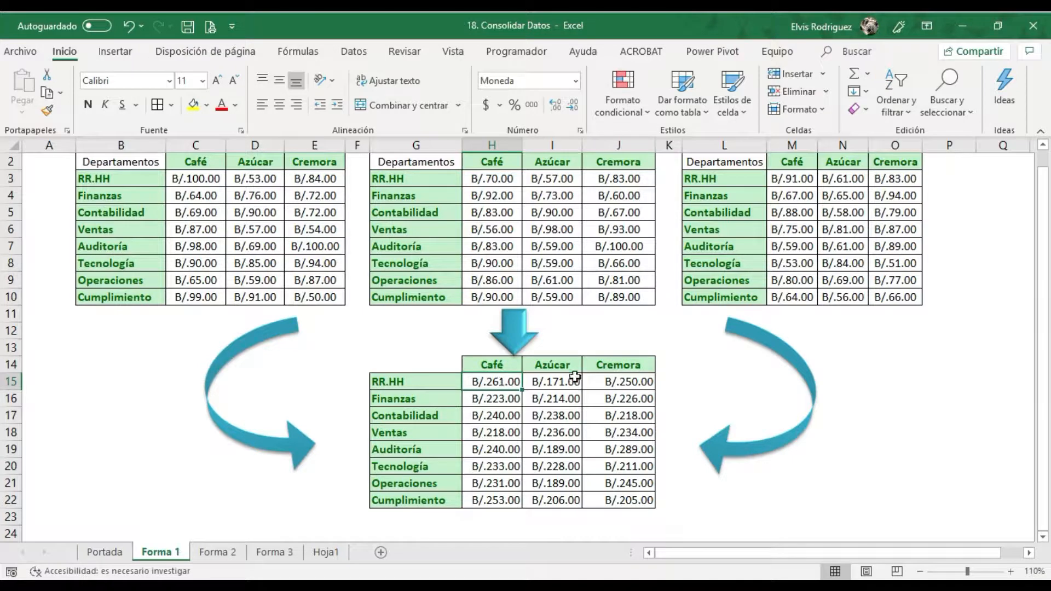
left_click(217, 183)
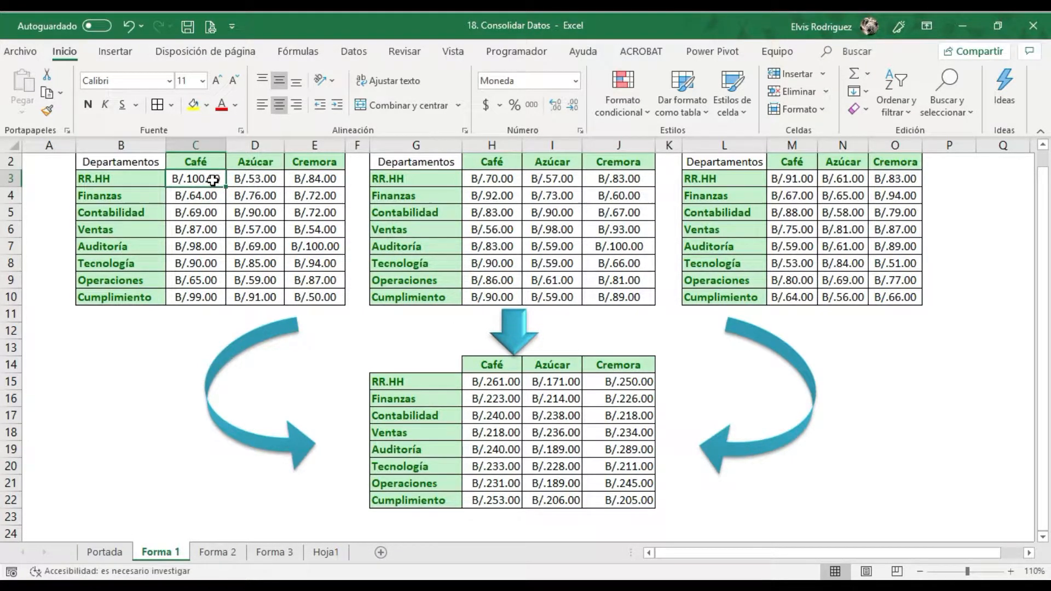
left_click(487, 179, "ctrl")
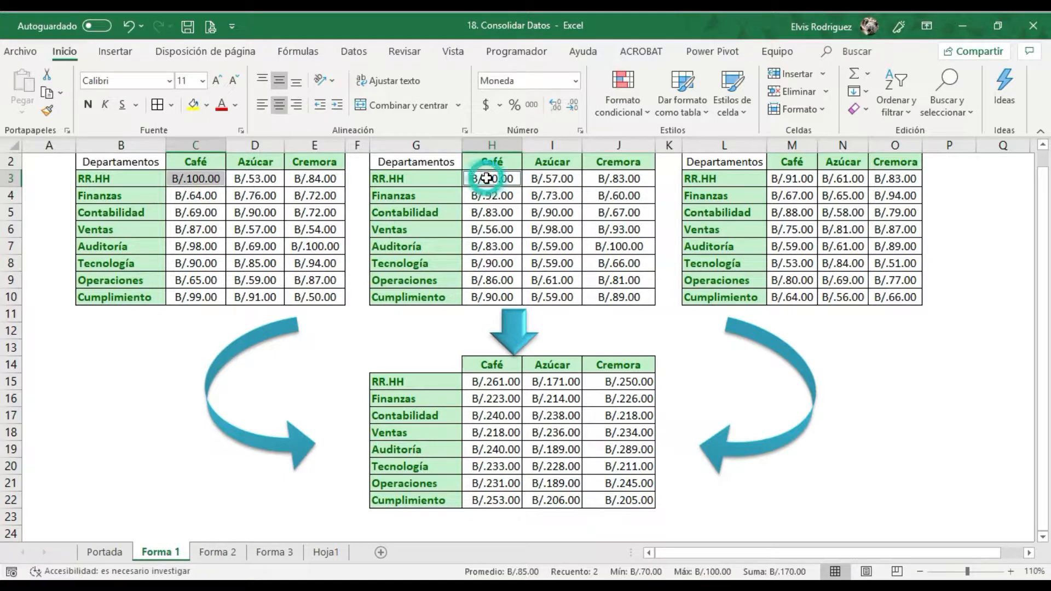
left_click(794, 176, "ctrl")
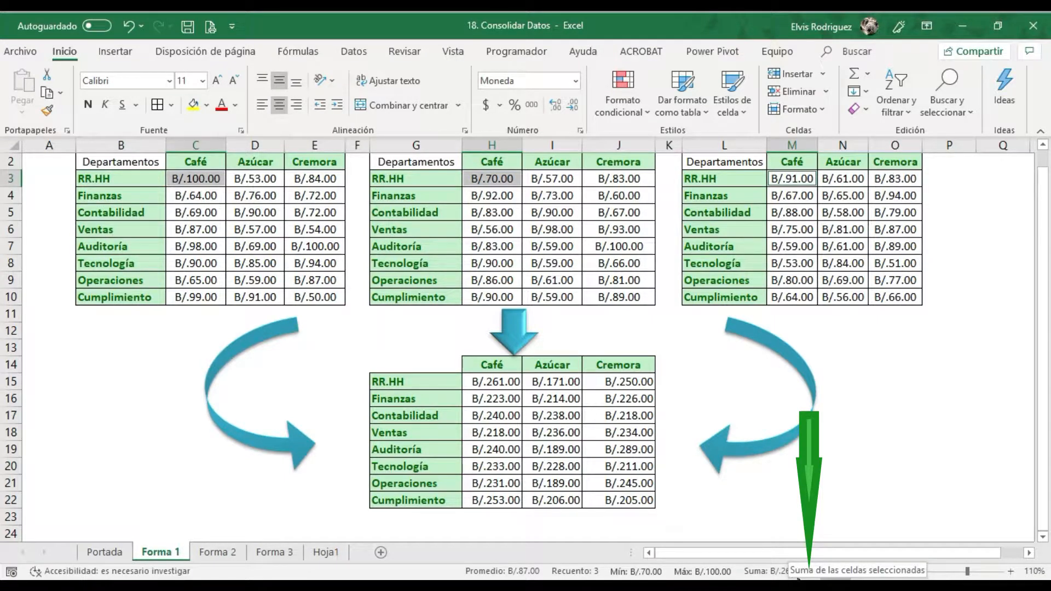
Step: Copy the Departamentos header from B2 into the empty corner cell G14 of the consolidated table
left_click(433, 367)
left_click(145, 163)
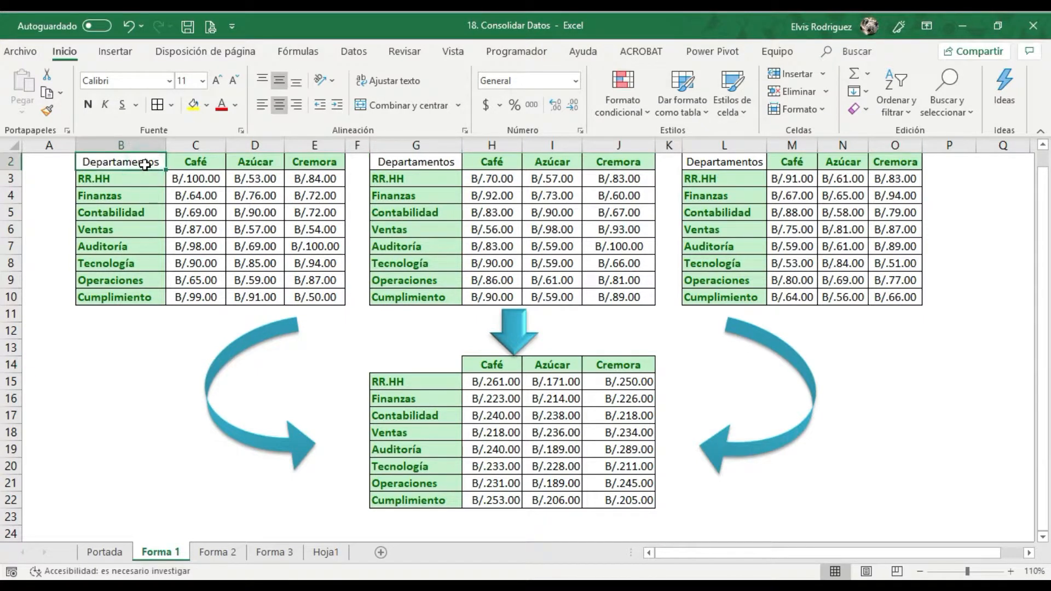
left_click(401, 365)
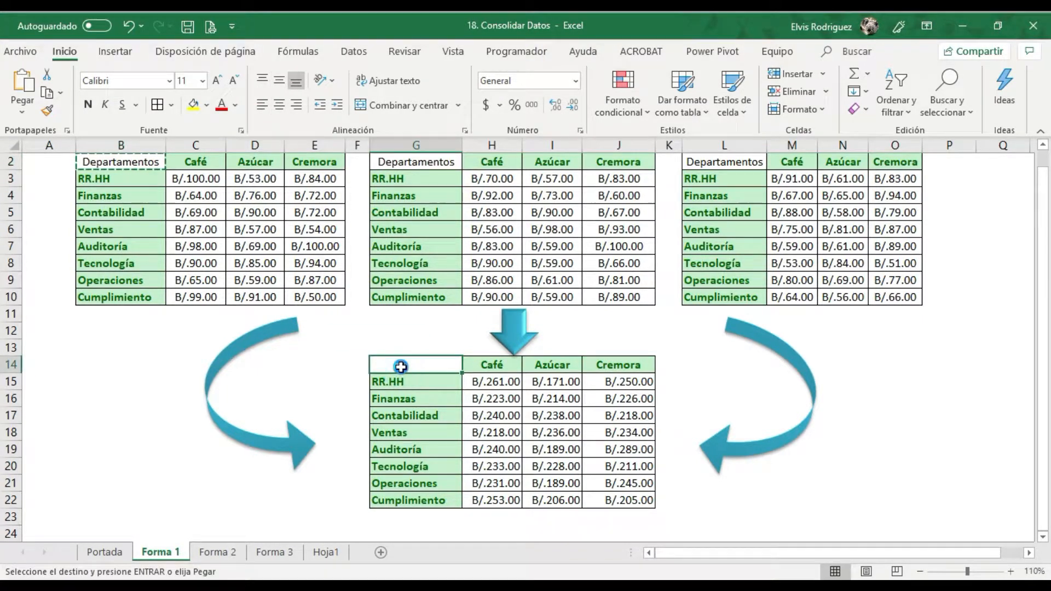
type("Departamentos")
left_click(388, 347)
scroll(387, 347, "up", 1)
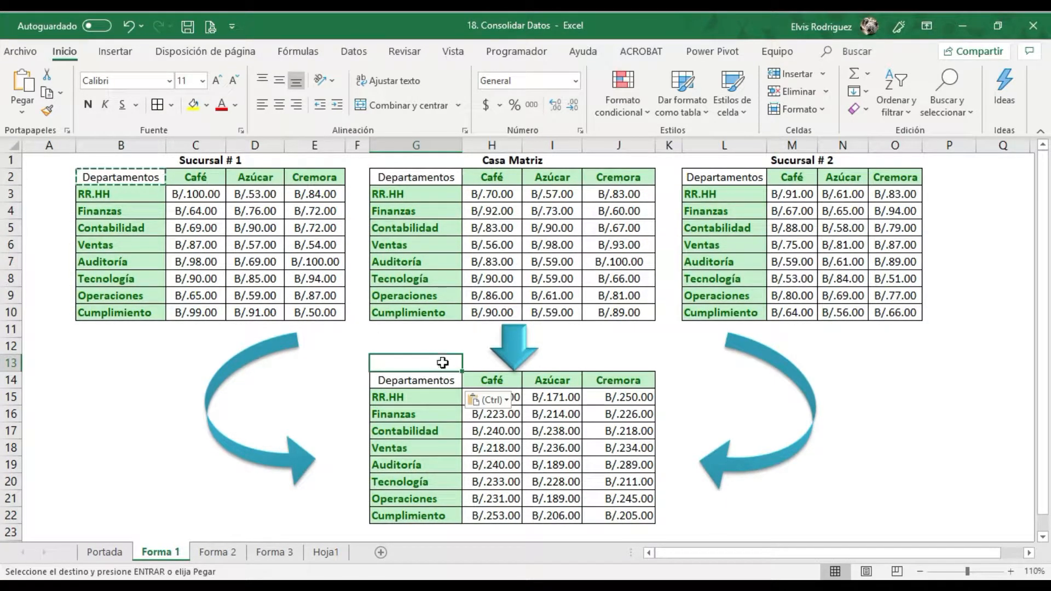
Step: On the Forma 2 sheet, open the Consolidate tool for cell H13 and place its dialog clear of the Sucursal # 1 and Casa Matriz tables
left_click(417, 351)
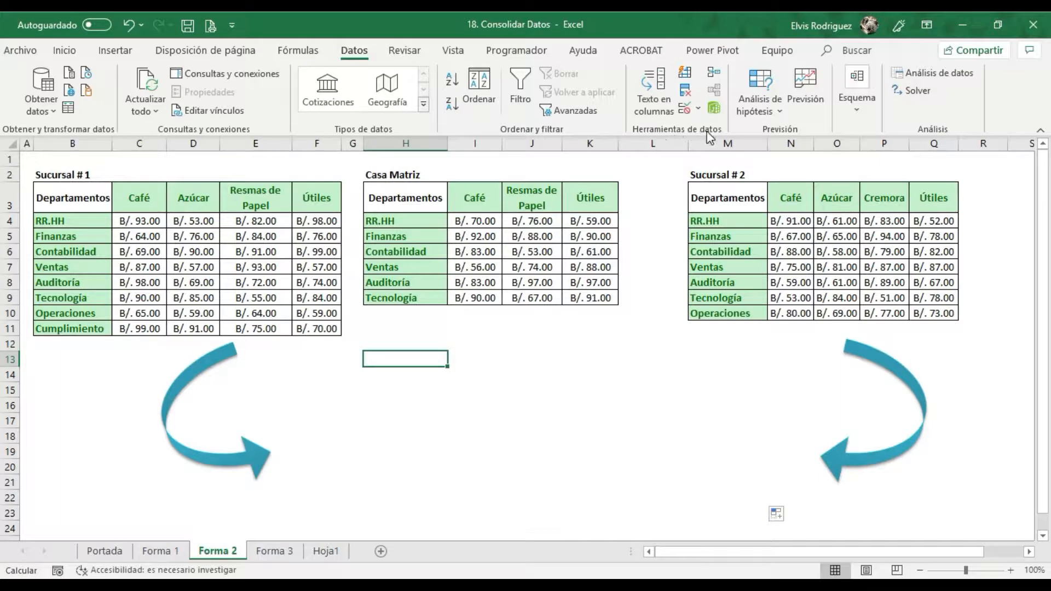
left_click(715, 72)
left_click_drag(717, 70, 496, 391)
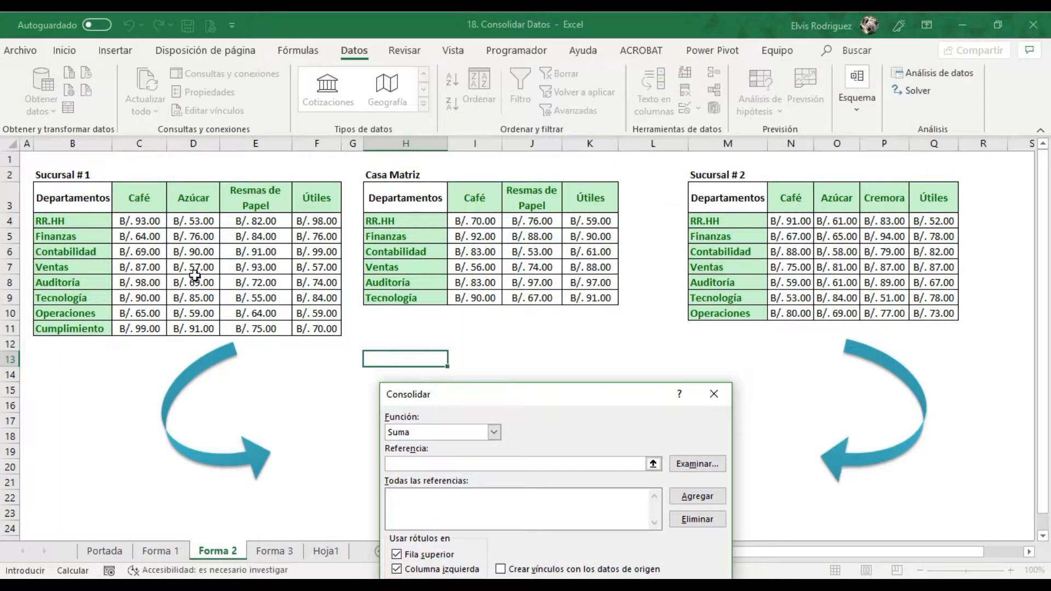
left_click_drag(623, 401, 780, 336)
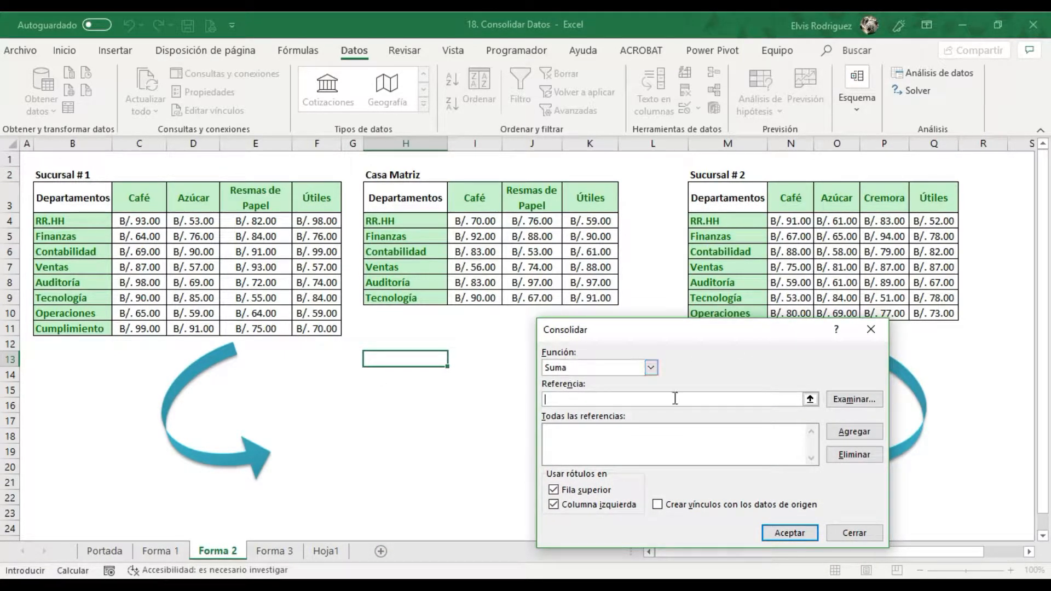
Step: Add the Sucursal # 1 table B3:F11, including its header row and department labels, as the first consolidation reference
left_click(810, 399)
left_click_drag(72, 203, 323, 331)
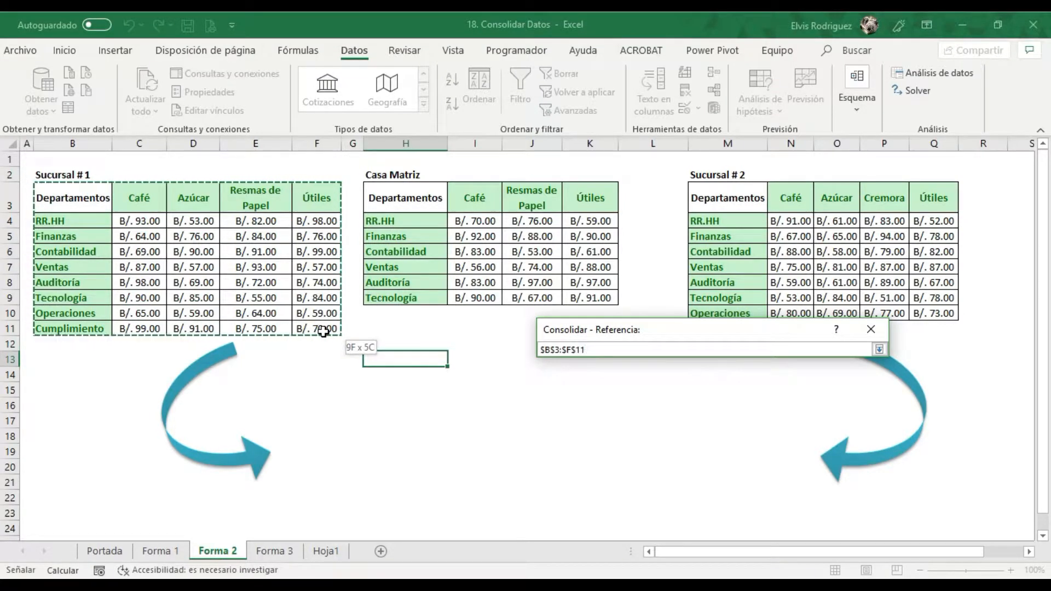
left_click(879, 349)
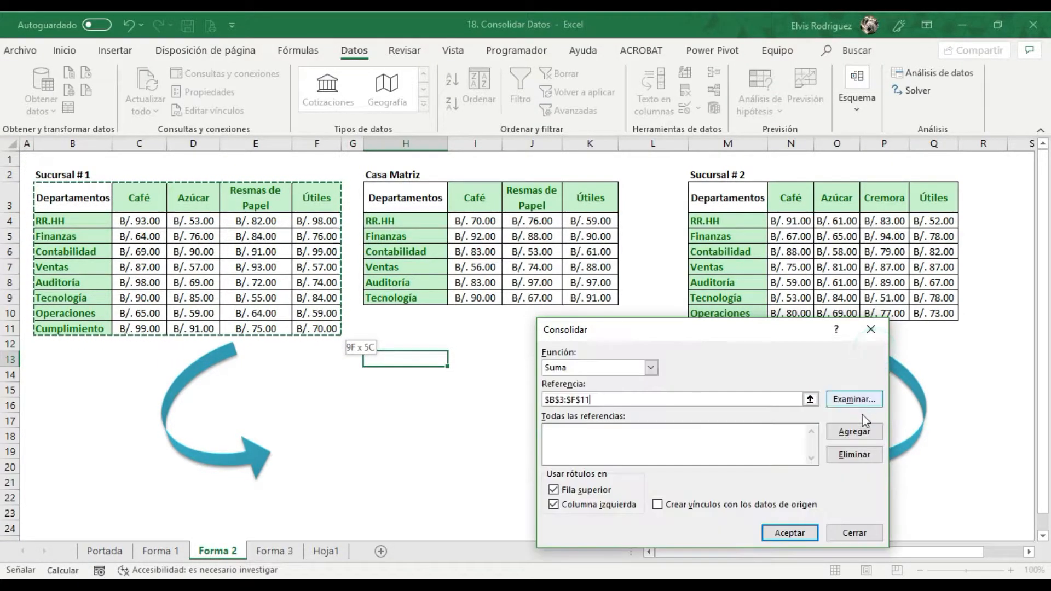
left_click(847, 433)
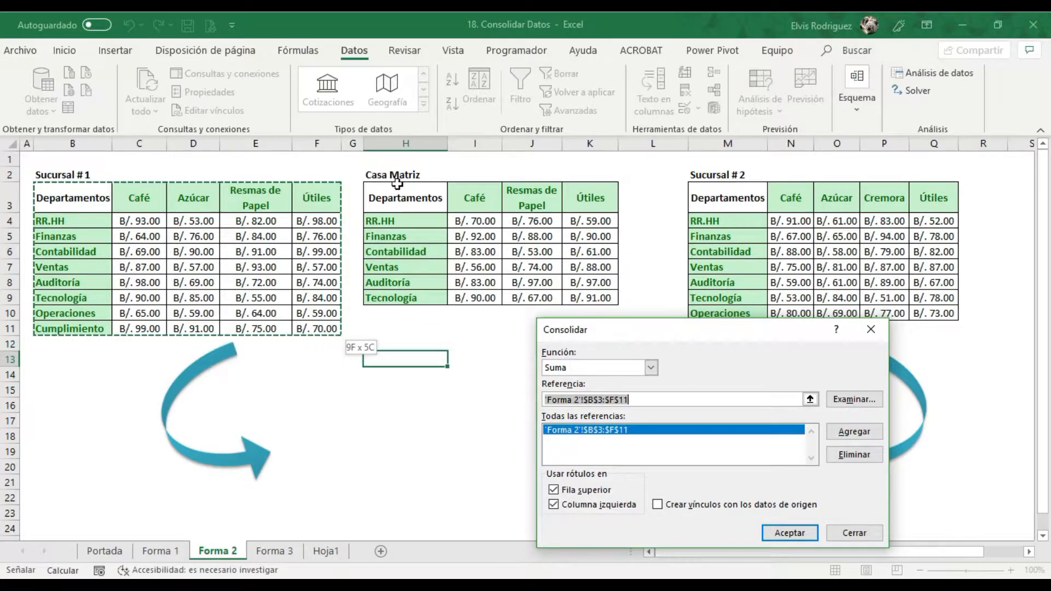
Step: Add the Casa Matriz table H3:K9 to the consolidation references
left_click(810, 400)
left_click_drag(434, 204, 583, 299)
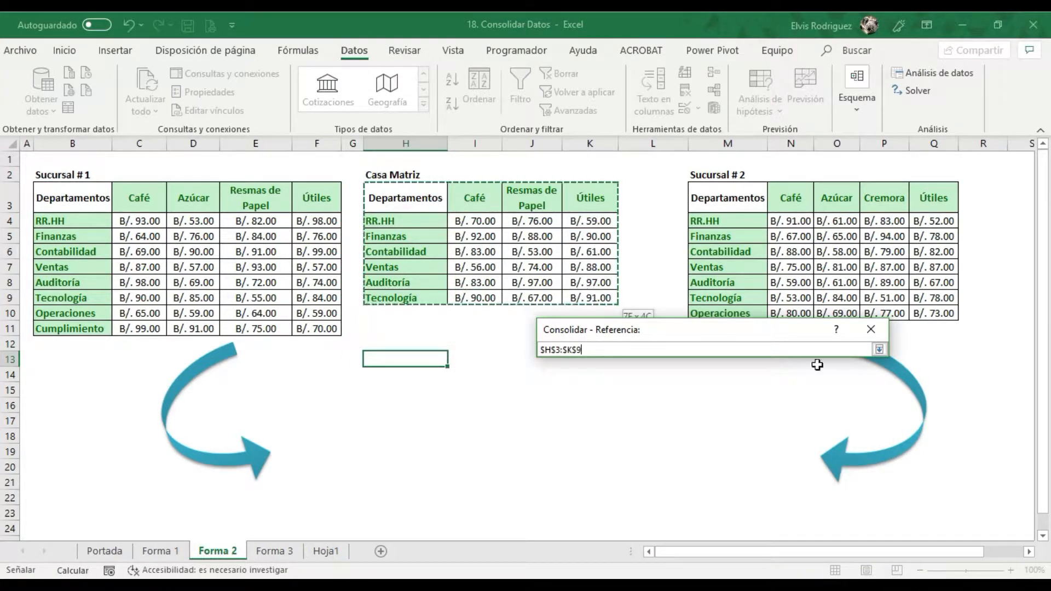
left_click(879, 349)
left_click(854, 432)
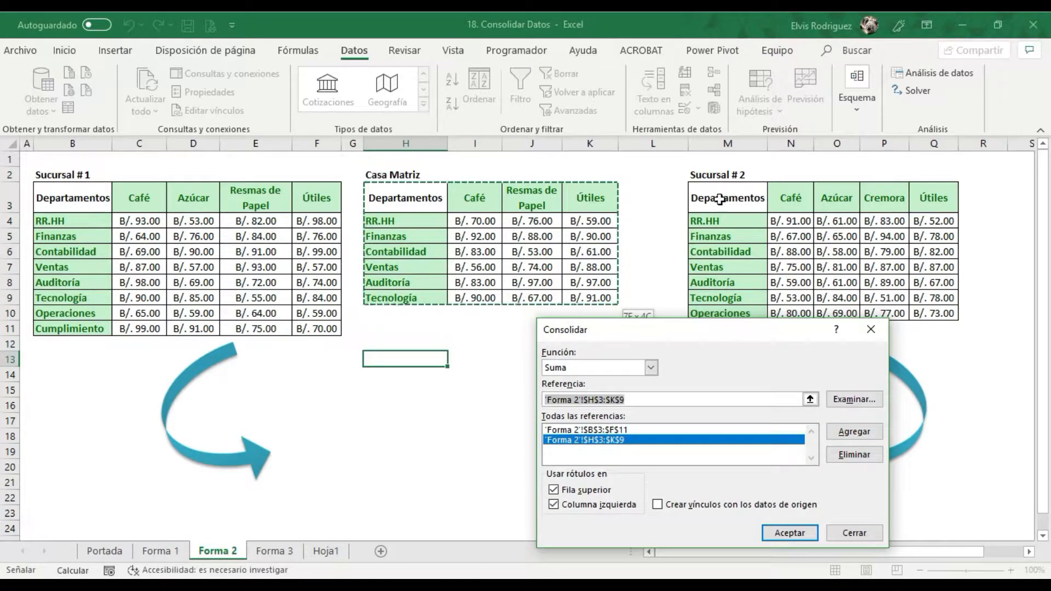
Step: Add the Sucursal # 2 table M3:Q10 to the references and run the Suma consolidation with top-row and left-column labels
left_click(810, 400)
left_click_drag(728, 198, 931, 314)
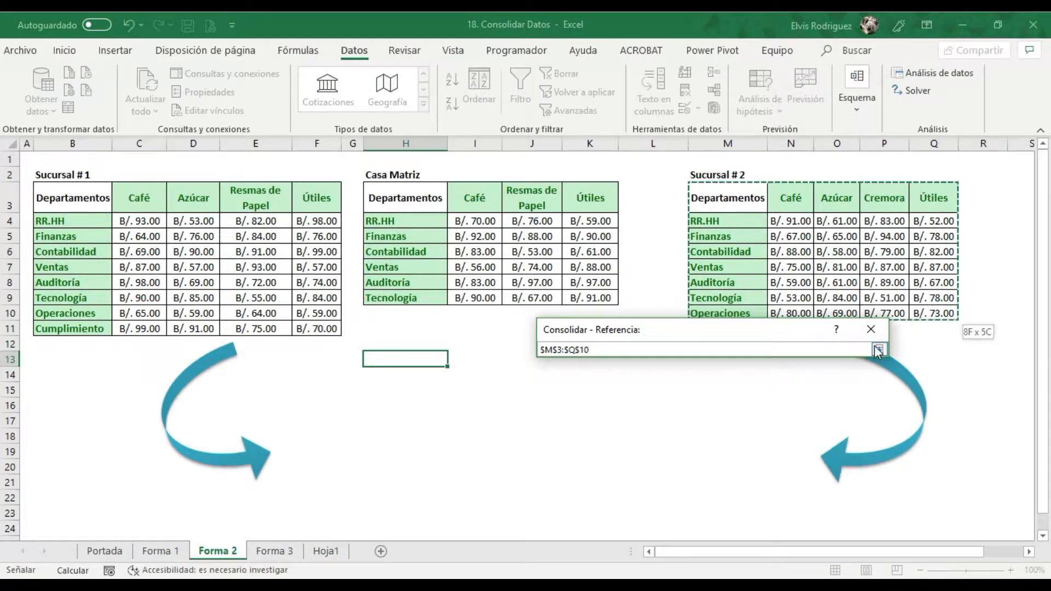
left_click(879, 350)
left_click(855, 432)
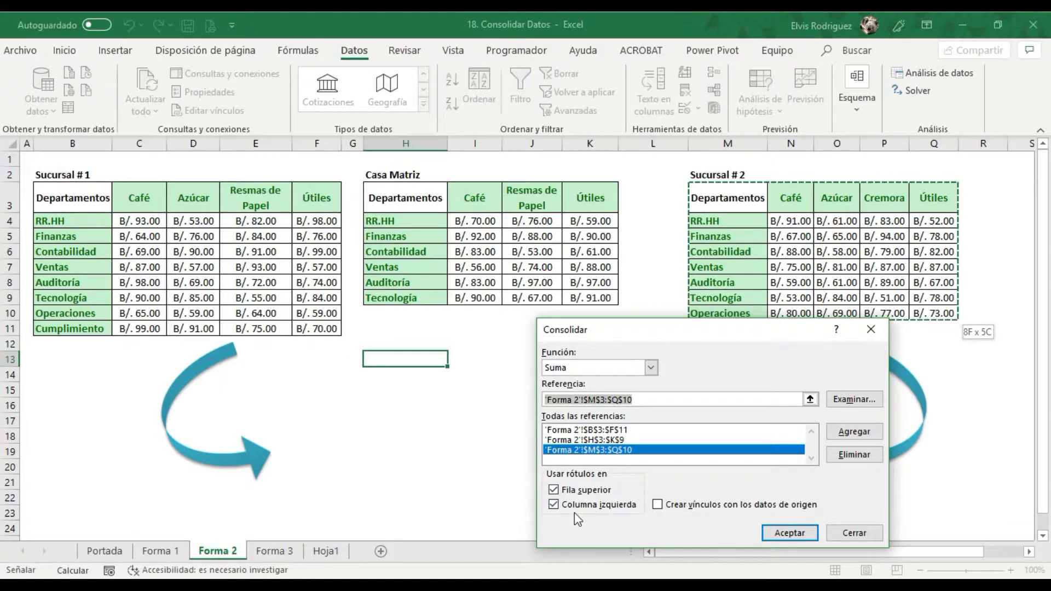
left_click(789, 533)
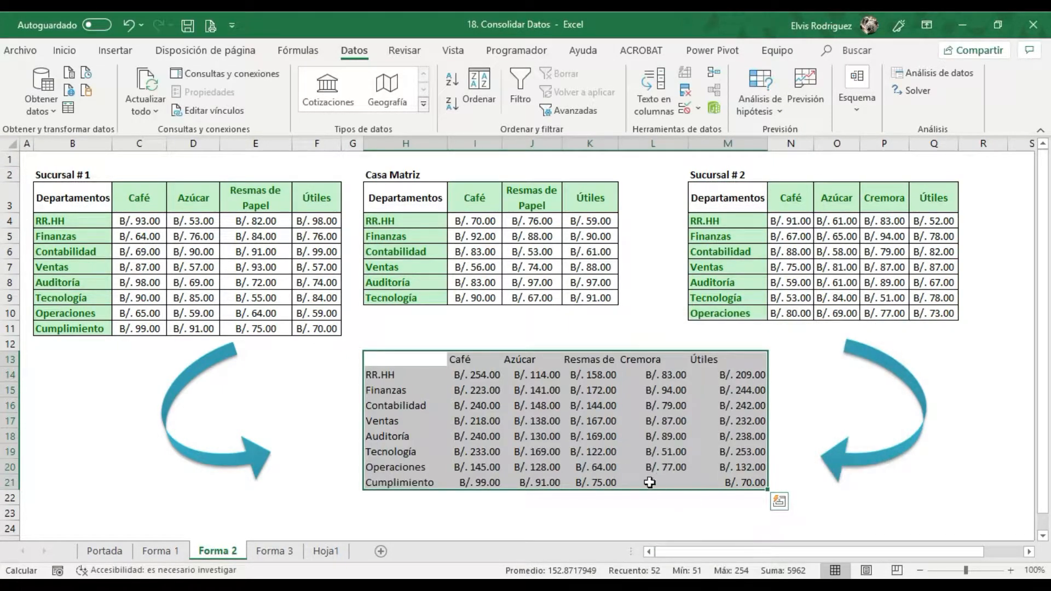
Step: Copy the formatting of the Sucursal # 1 department labels B4:B11 onto the consolidated department labels in H14:H21
left_click(399, 375)
left_click_drag(401, 376, 404, 482)
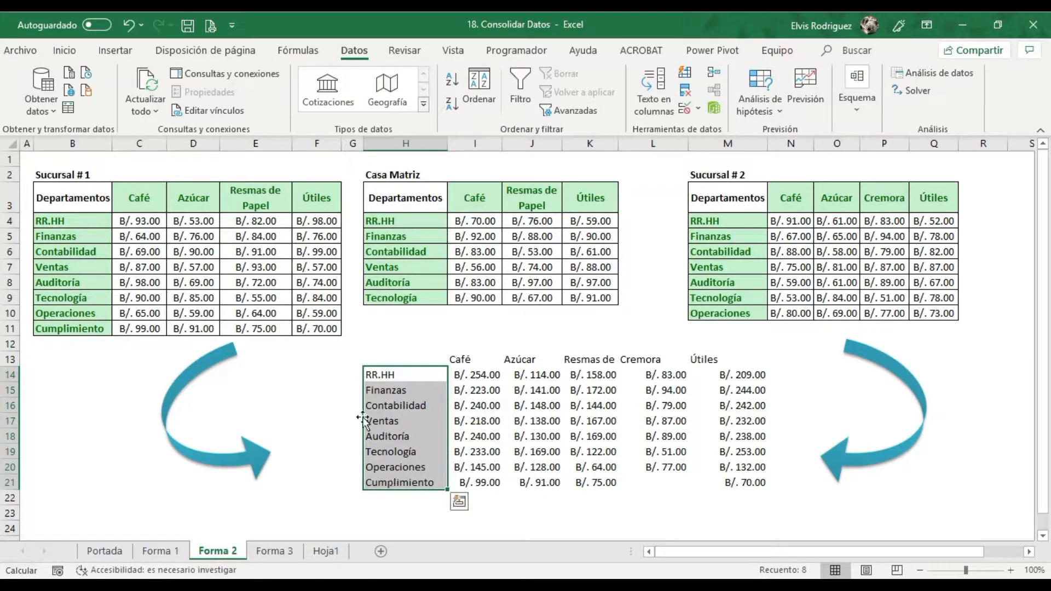
left_click_drag(85, 220, 92, 328)
left_click(64, 50)
left_click(47, 110)
left_click_drag(390, 378, 411, 480)
Step: Copy the formatting of the Casa Matriz product headers in row 3 onto the consolidated headers I13:M13
mouse_move(475, 205)
left_mouse_down()
mouse_move(534, 219)
mouse_move(570, 217)
mouse_move(574, 205)
left_mouse_up()
left_click(47, 110)
left_click_drag(459, 354, 767, 359)
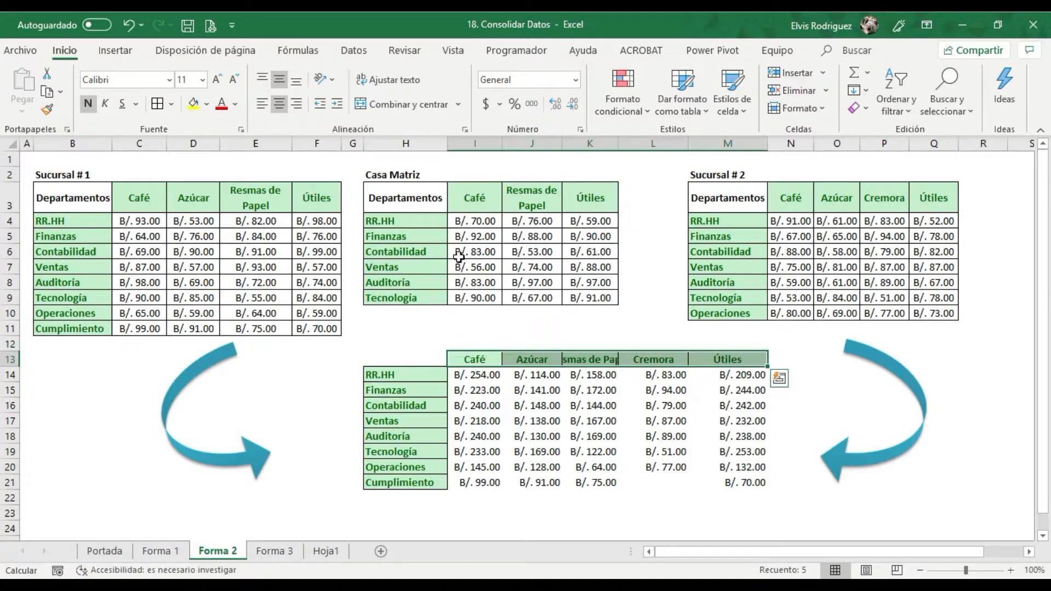
Step: Copy the Departamentos header from H3 into the empty corner cell H13 of the consolidated table
left_click(424, 198)
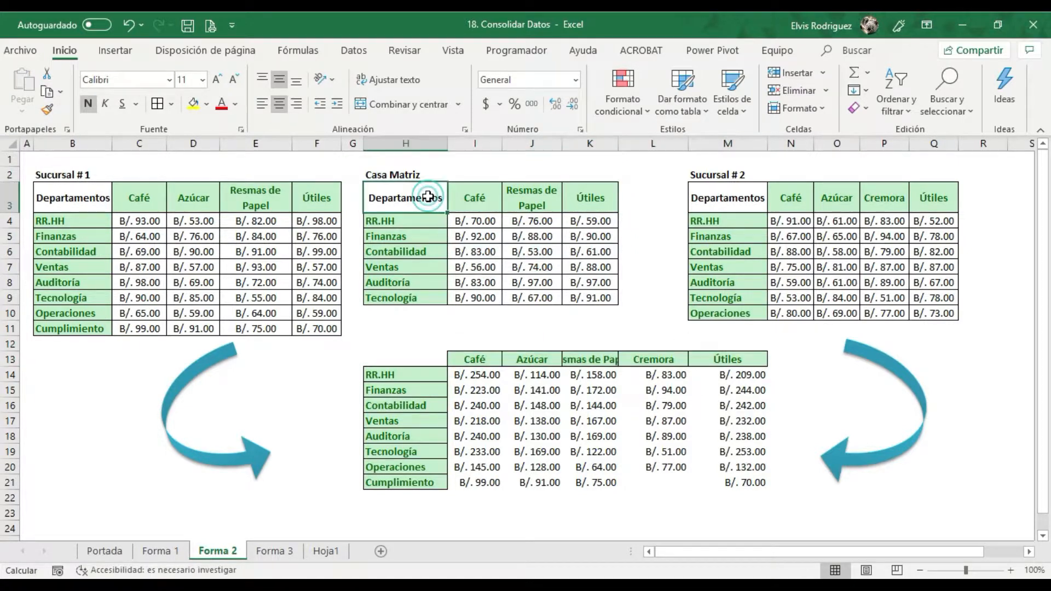
left_click(397, 359)
type("Departamentos")
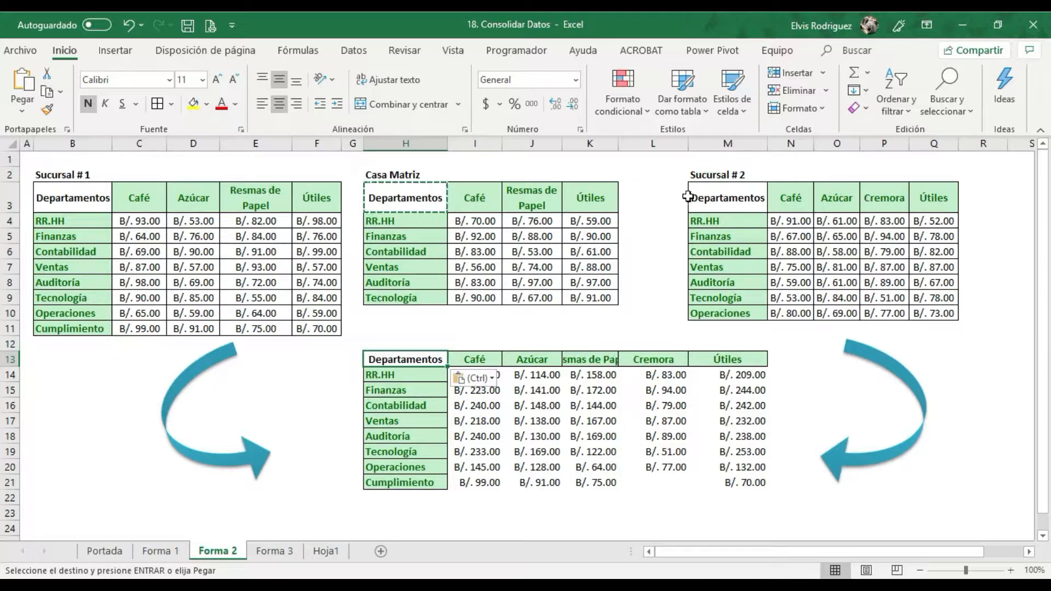
Step: Wrap the text of the Resmas de Papel header in K13 of the consolidated table
left_click(720, 167)
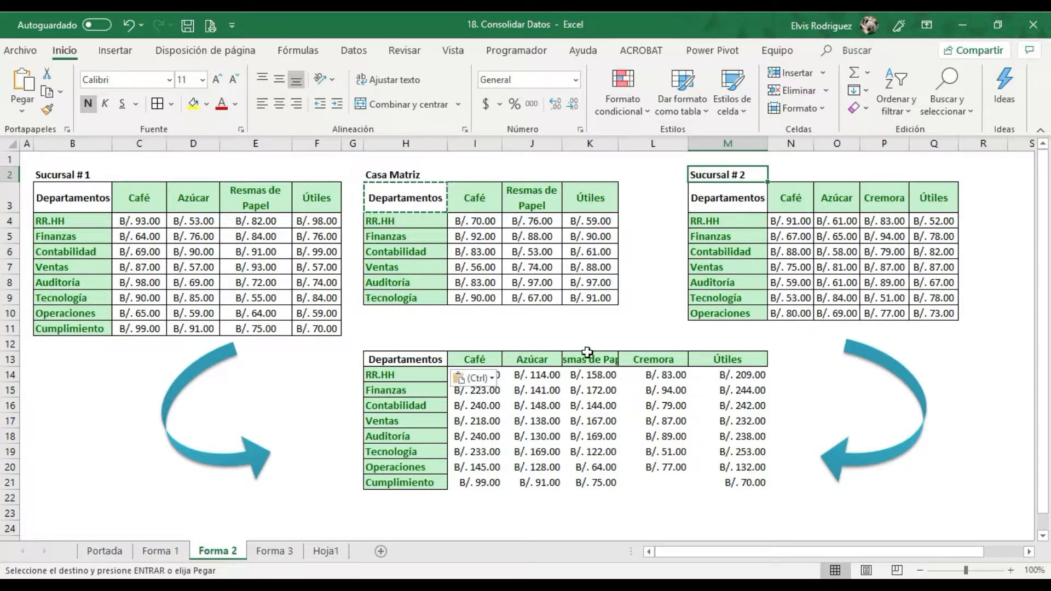
left_click(672, 481)
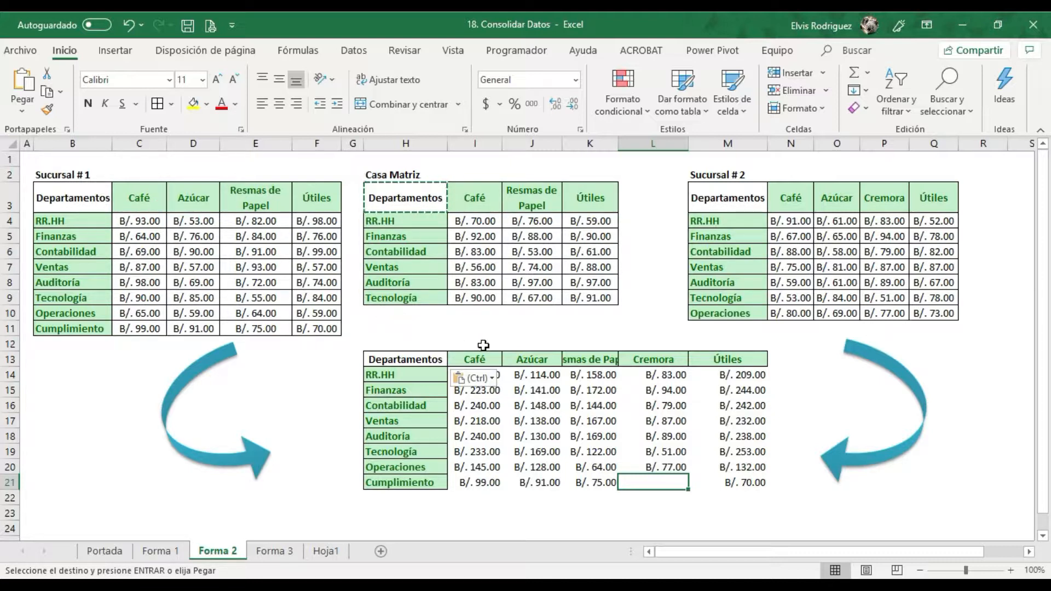
left_click(569, 358)
left_click(388, 80)
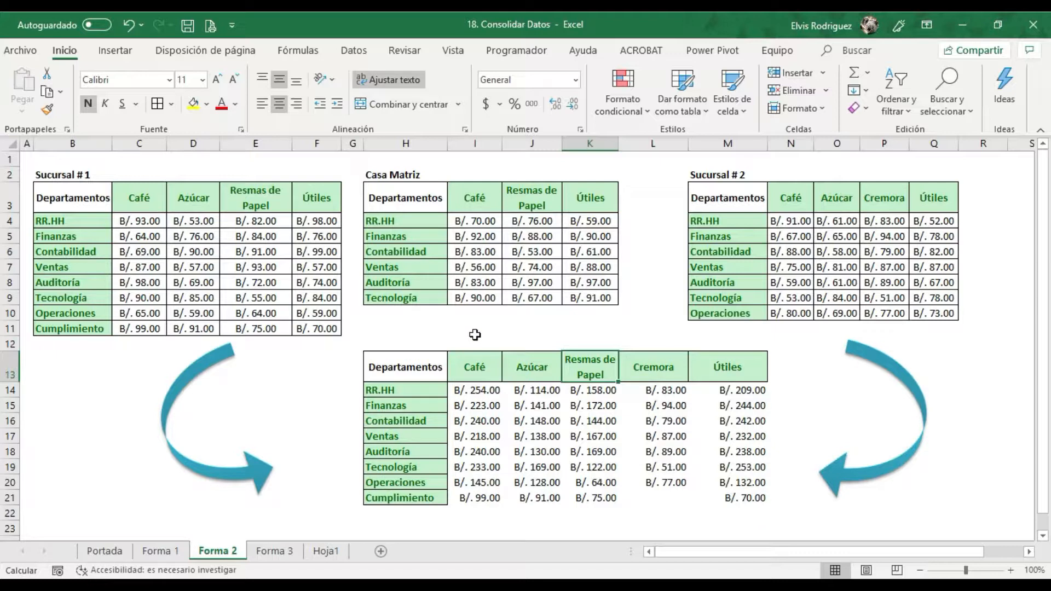
Step: Check the consolidated RR.HH Café amount against the sum of C4, I4 and N4, and review the Sucursal # 2 Cremora amounts
left_click(471, 391)
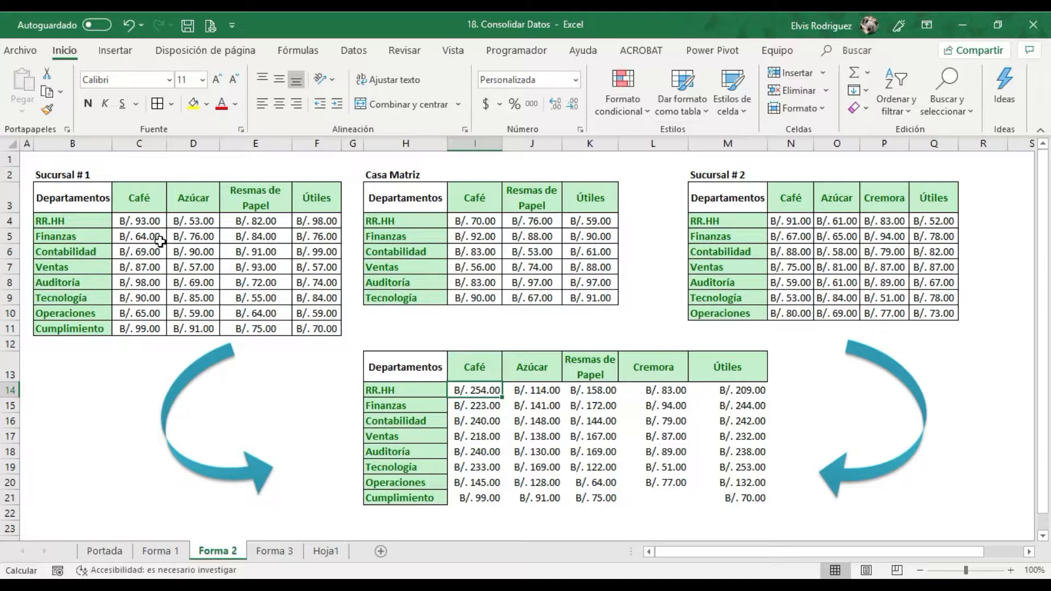
left_click(142, 223)
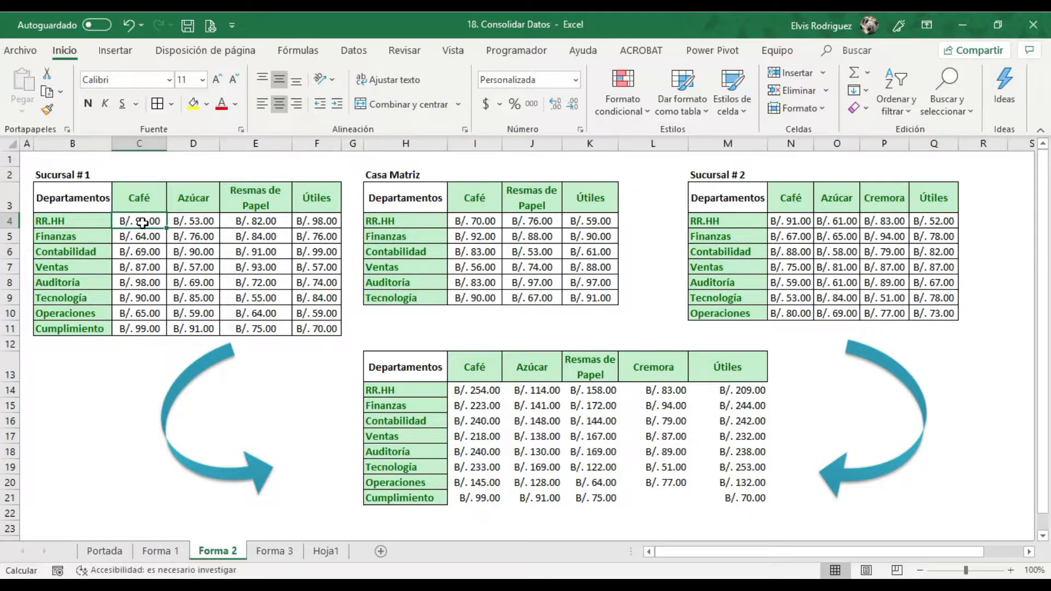
left_click(471, 221, "ctrl")
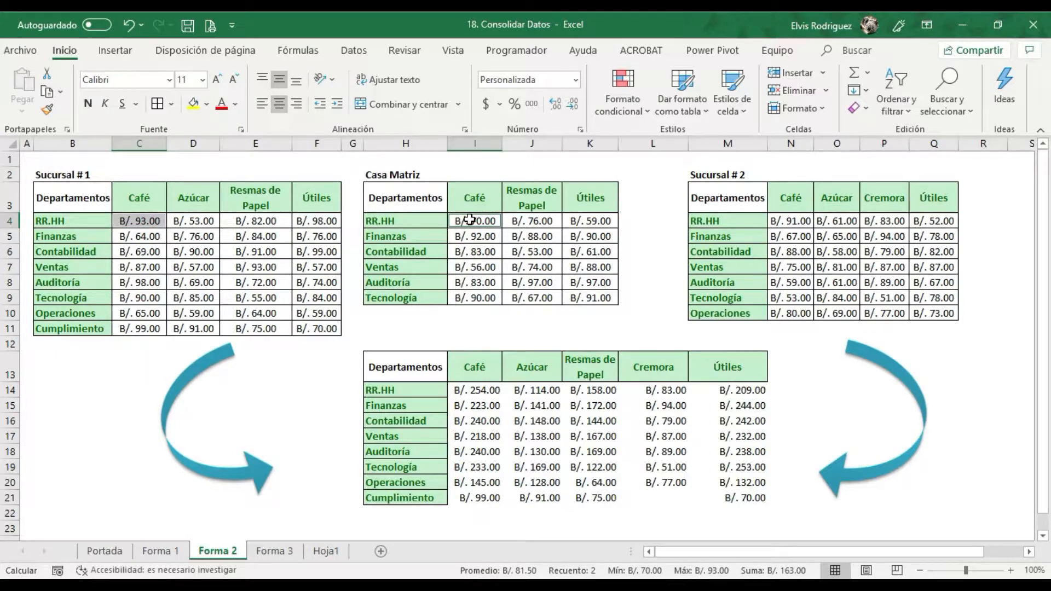
left_click(778, 221, "ctrl")
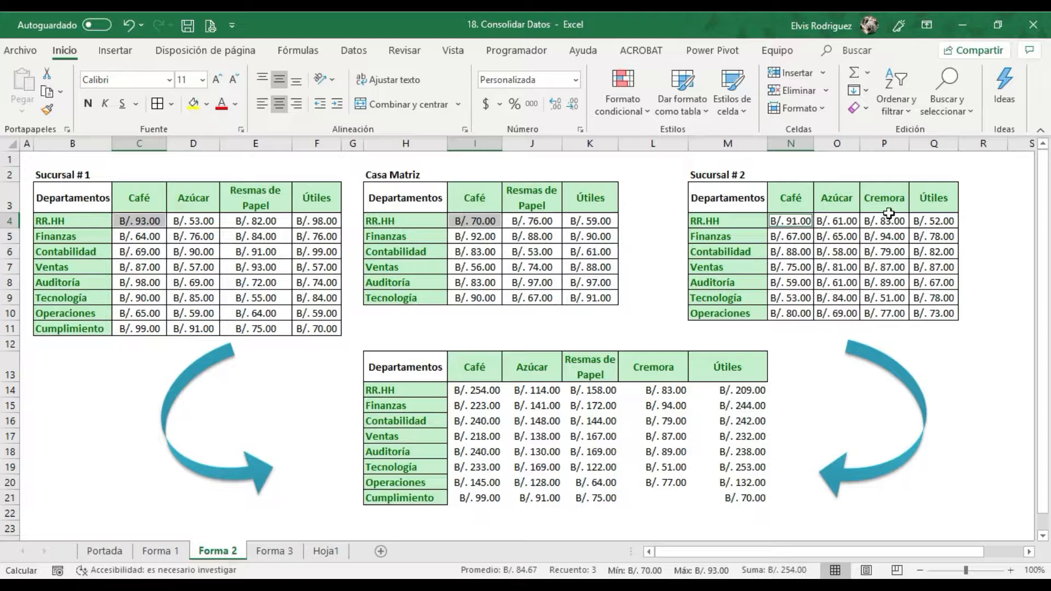
left_click_drag(894, 218, 887, 313)
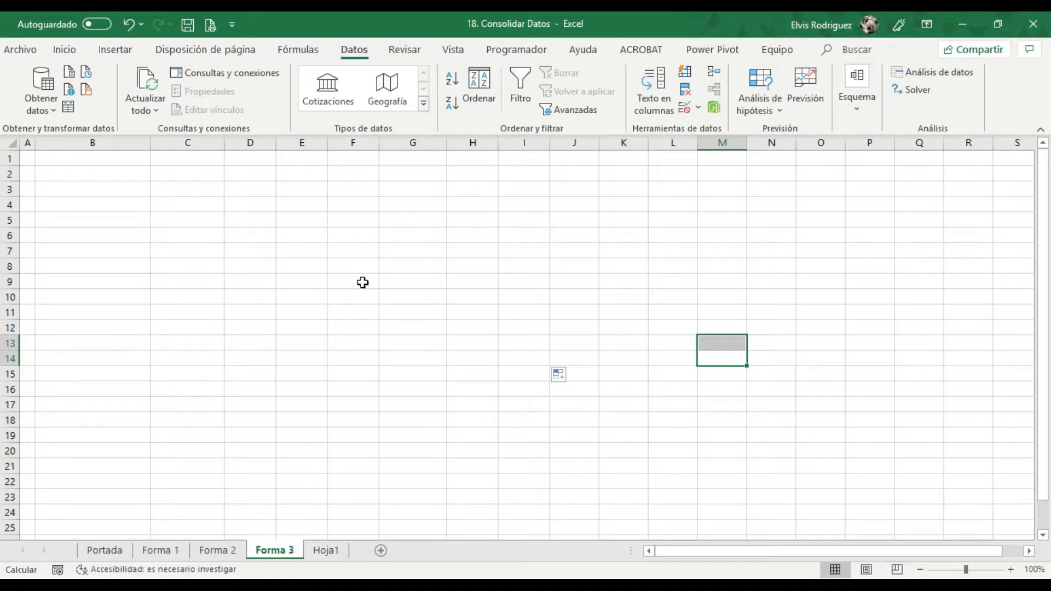
Step: Choose C5 on Forma 3 as the destination cell, and locate the Hoja1 table and the 18. Consolidar Datos 2 workbook as sources
left_click(206, 221)
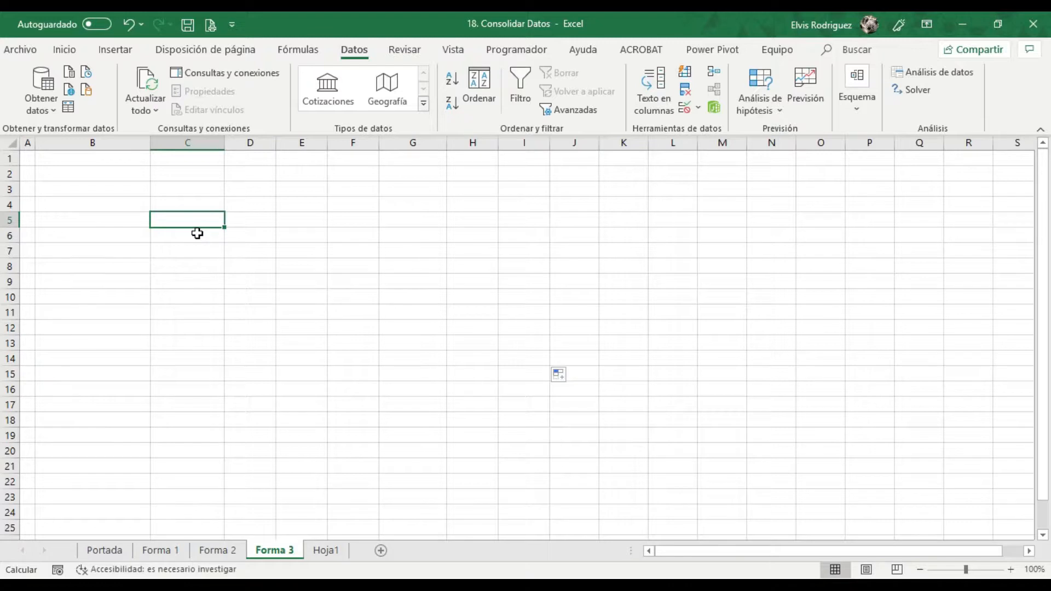
left_click(335, 551)
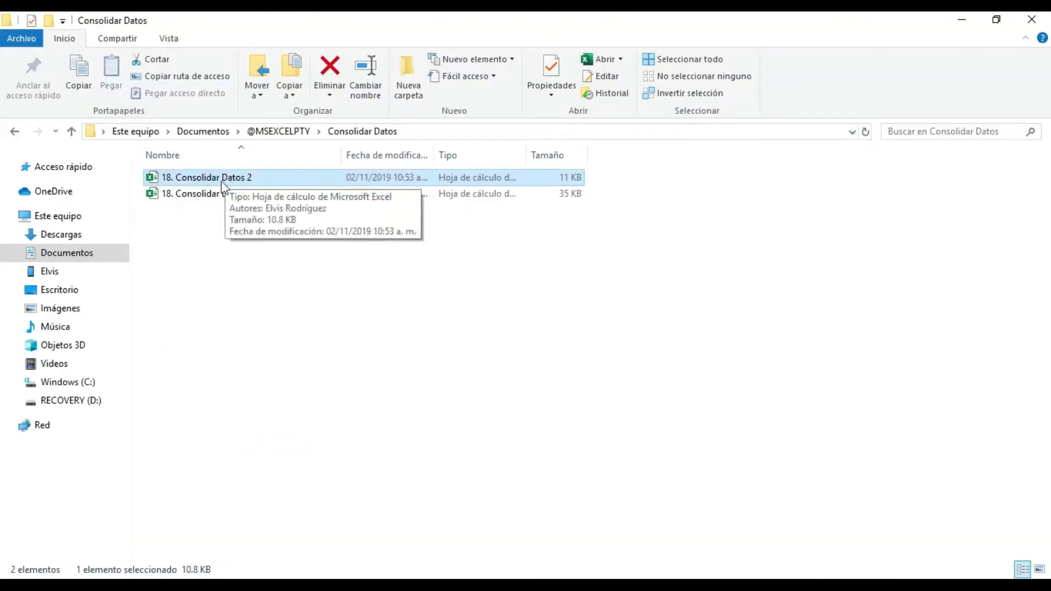
left_click(203, 198)
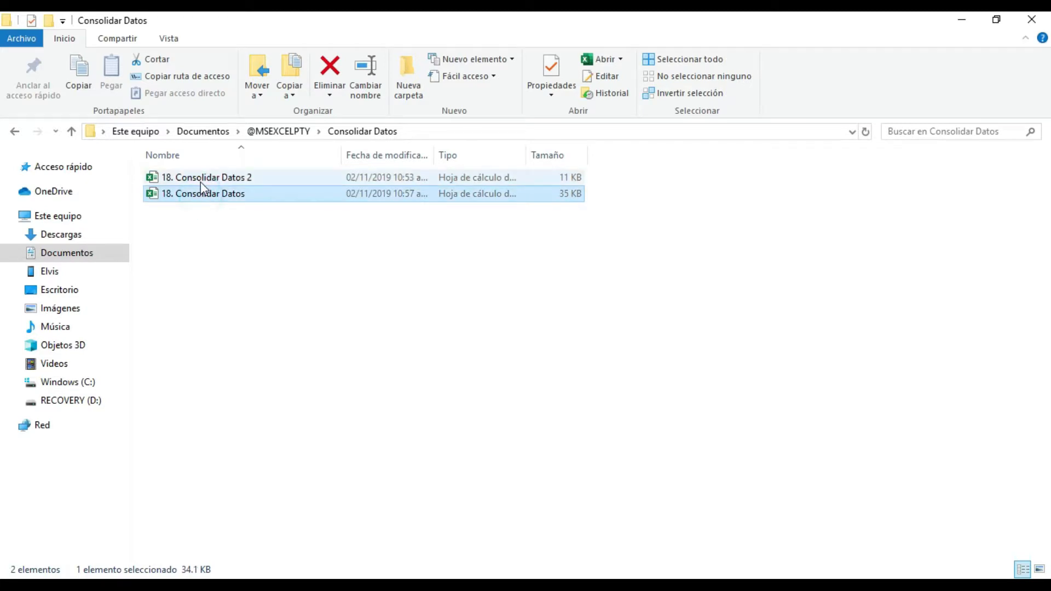
left_click(199, 179)
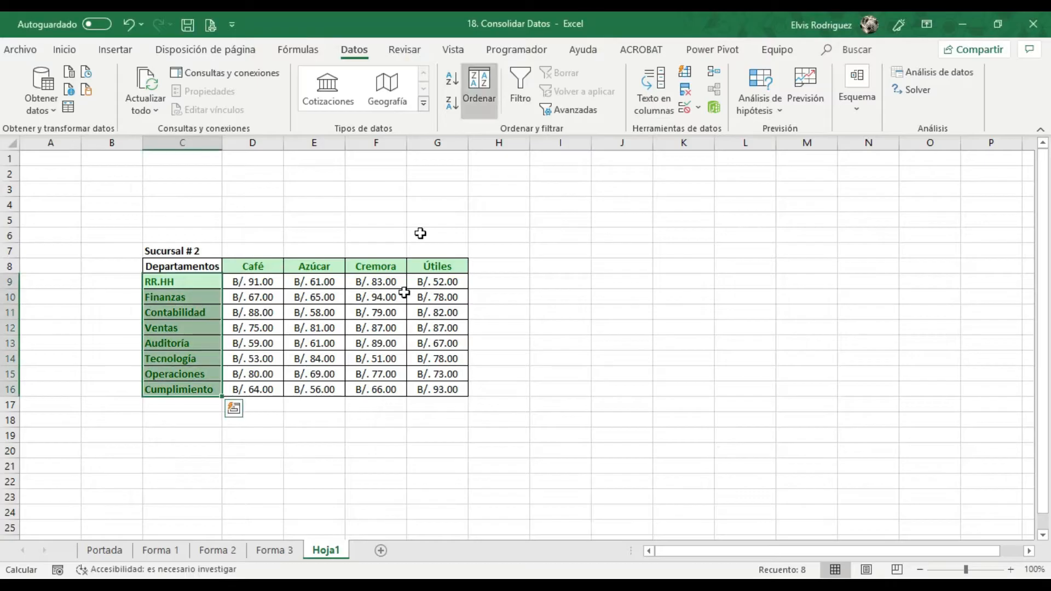
Step: Return to the Forma 3 sheet, open the Consolidate tool for cell C5 and reposition its dialog
left_click(290, 551)
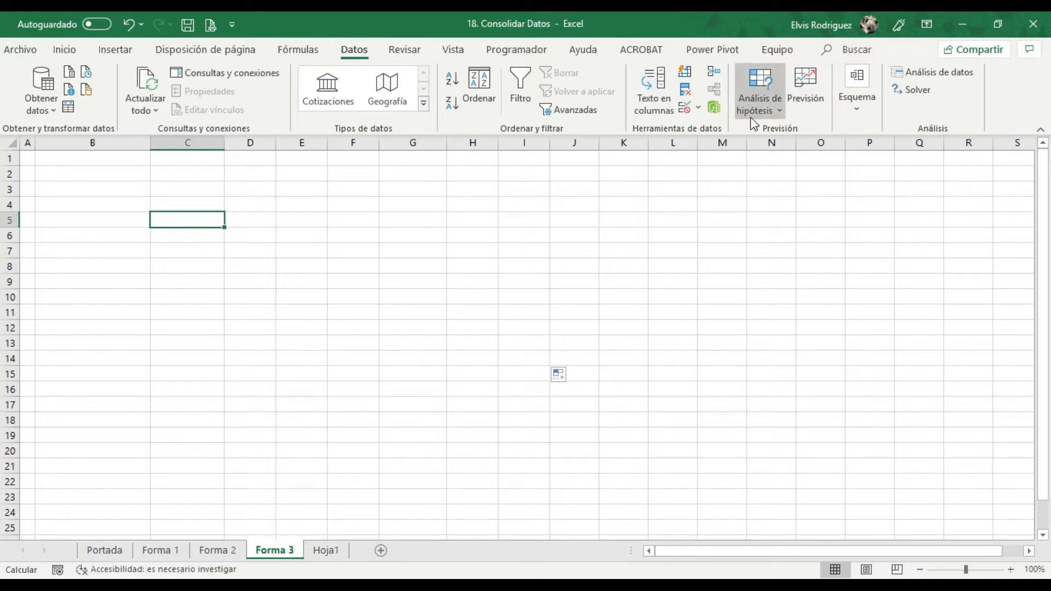
left_click(714, 72)
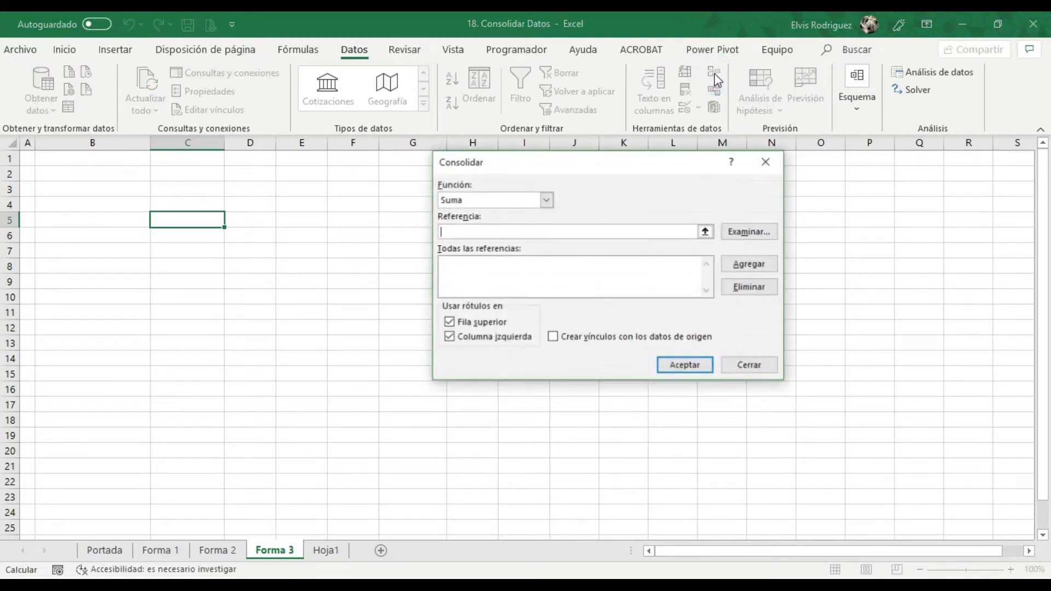
left_click_drag(613, 171, 568, 162)
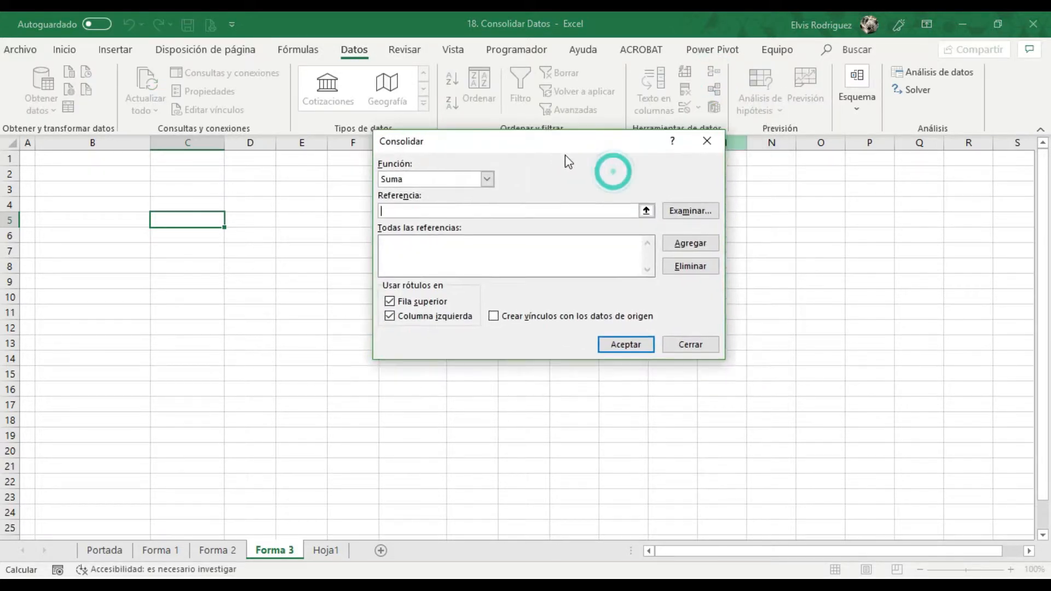
Step: Add the Sucursal # 2 table C8:G16 on Hoja1 as the first consolidation reference
left_click(646, 210)
left_click(325, 551)
left_click_drag(158, 266, 441, 395)
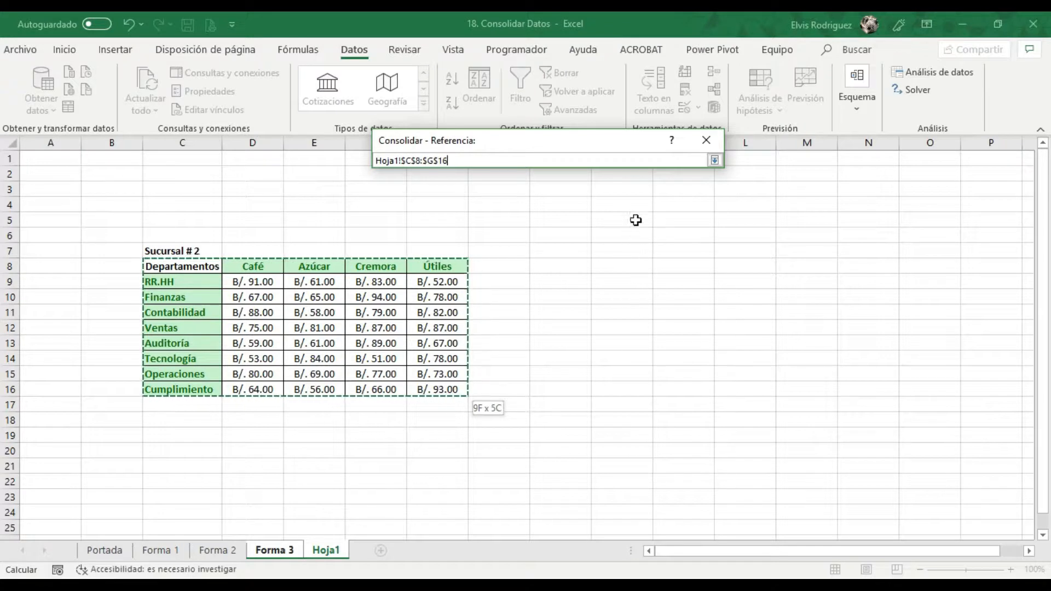
left_click(714, 160)
left_click(708, 244)
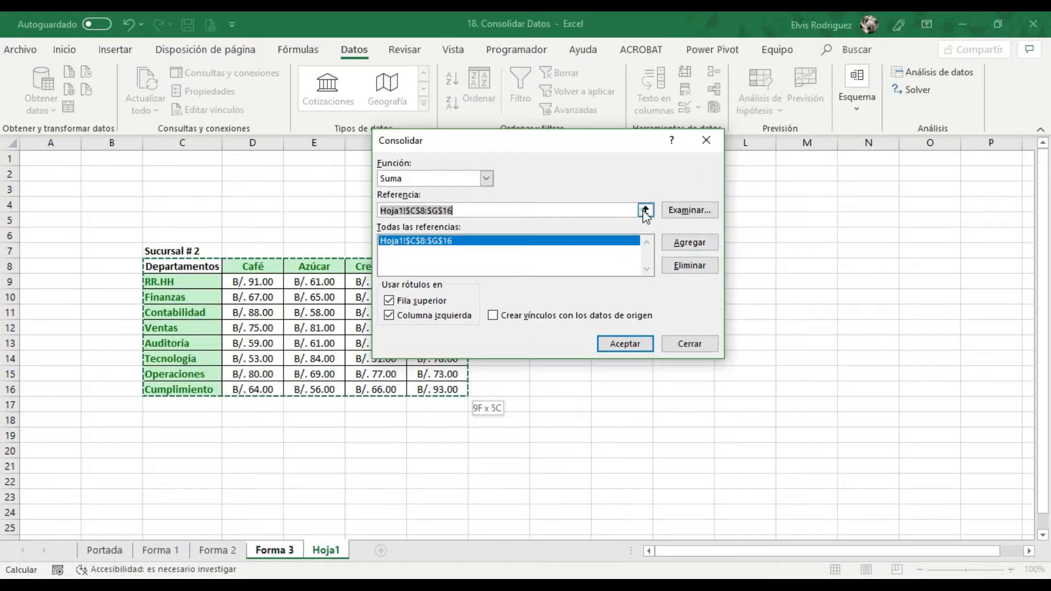
Step: Switch to the 18. Consolidar Datos 2 workbook and add its Forma 3 table B3:H11 to the consolidation references
left_click(646, 210)
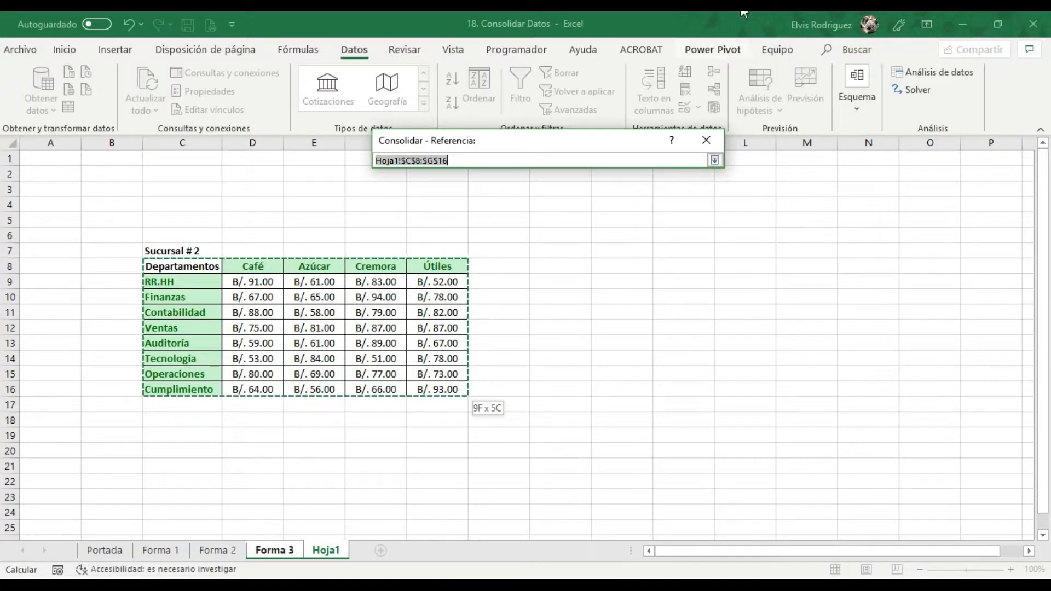
key("alt+Tab")
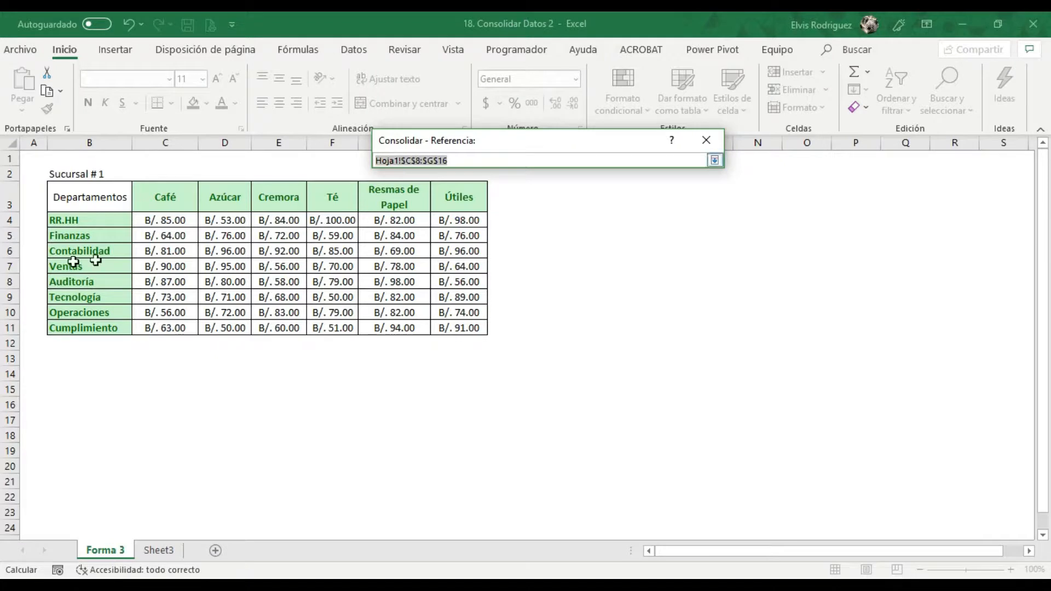
left_click(68, 198)
left_click_drag(67, 199, 458, 323)
left_click(715, 160)
left_click(693, 243)
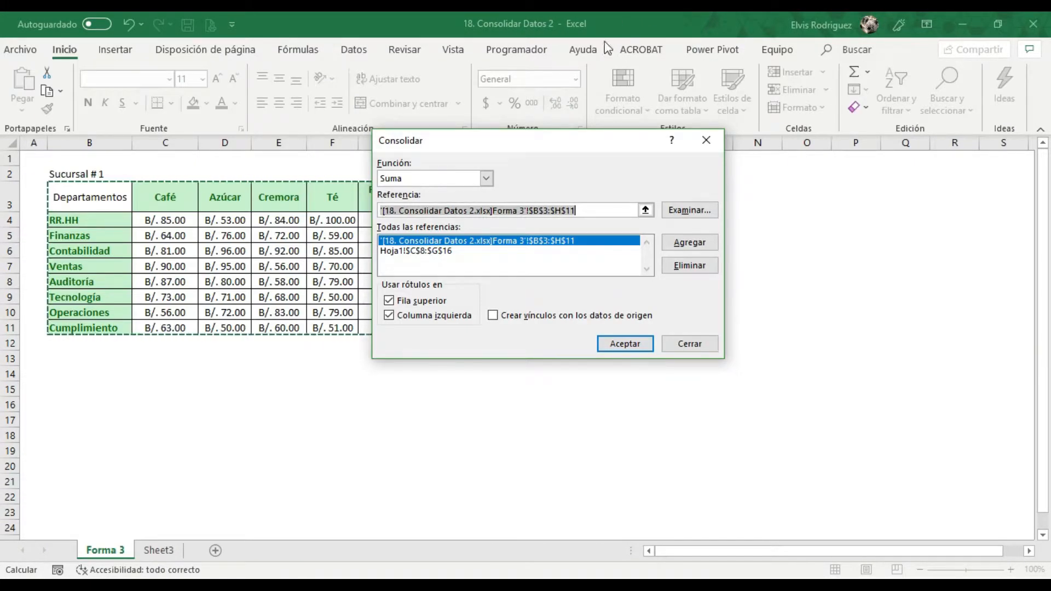
Step: Run the Suma consolidation into Forma 3 and autofit column H to the Resmas de Papel header
left_click(625, 343)
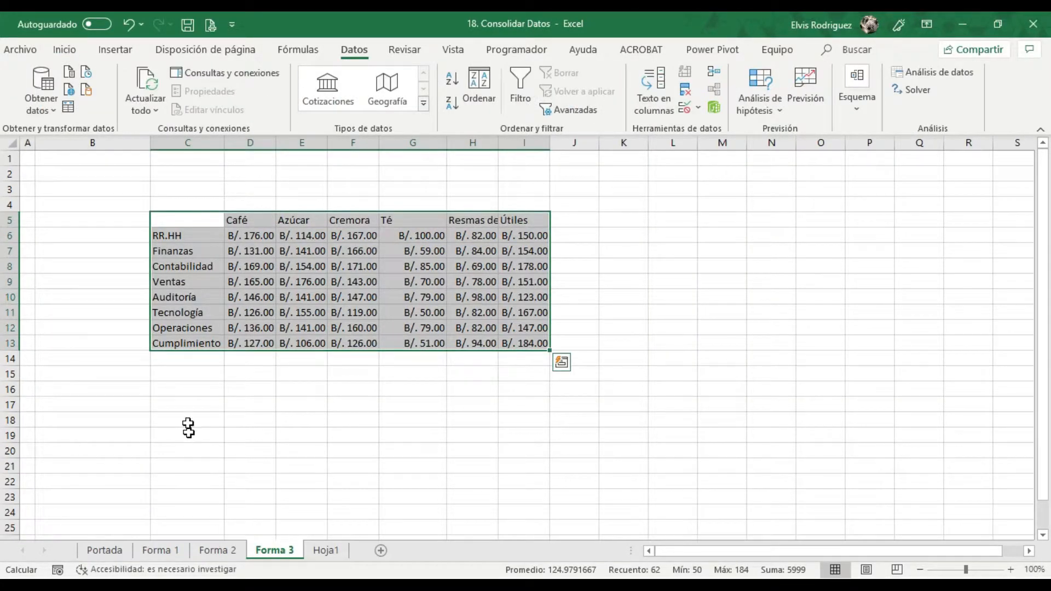
left_click(177, 219)
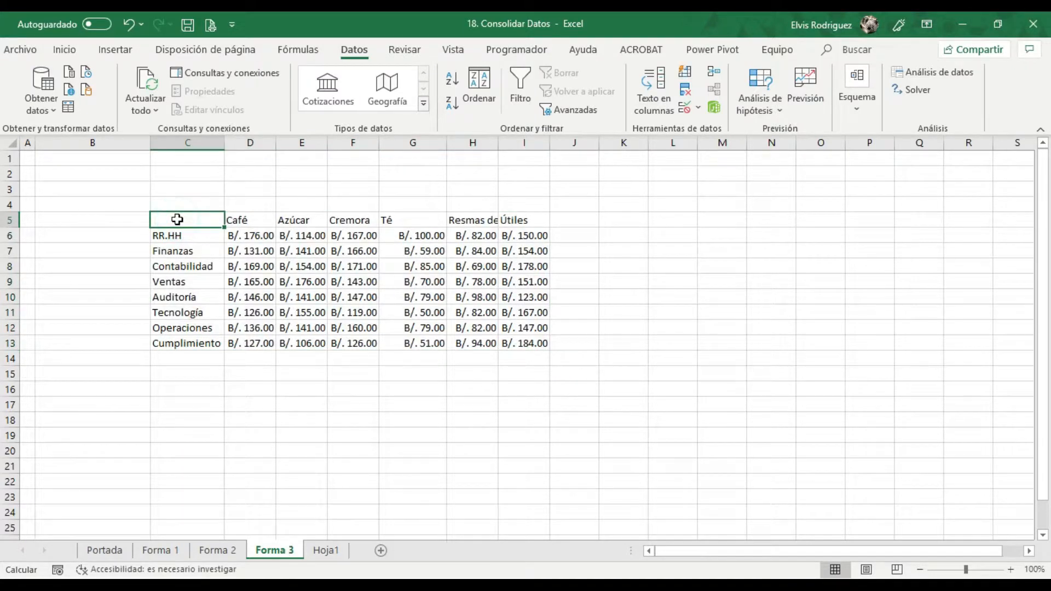
double_click(499, 144)
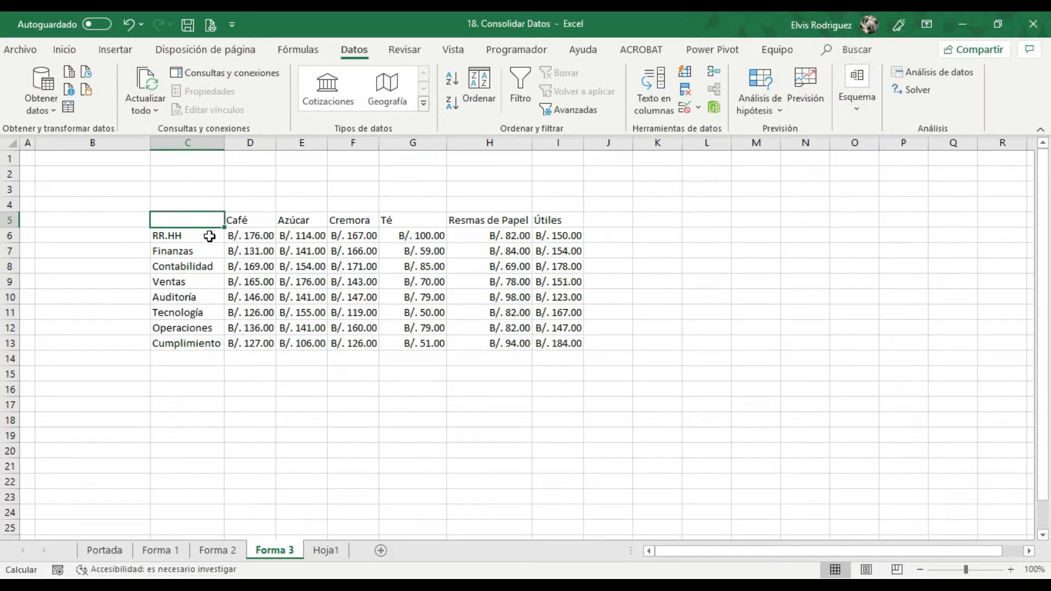
Step: Copy the formatting of Hoja1's department labels C9:C16 onto Forma 3's department labels C6:C13, headers D5:I5 and corner cell C5
left_click_drag(210, 236, 212, 330)
left_click(326, 550)
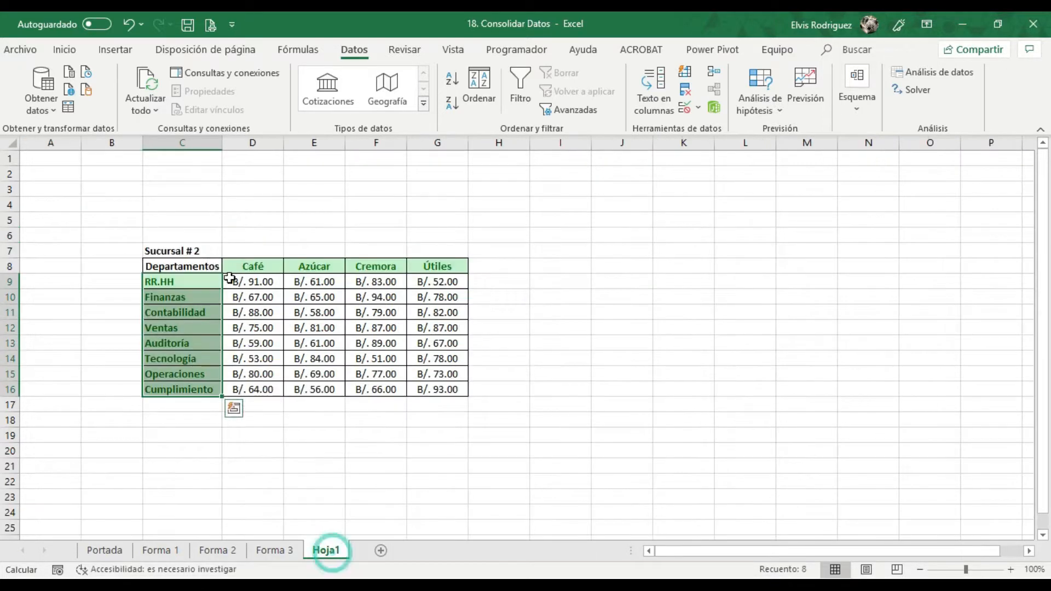
left_click_drag(190, 279, 202, 388)
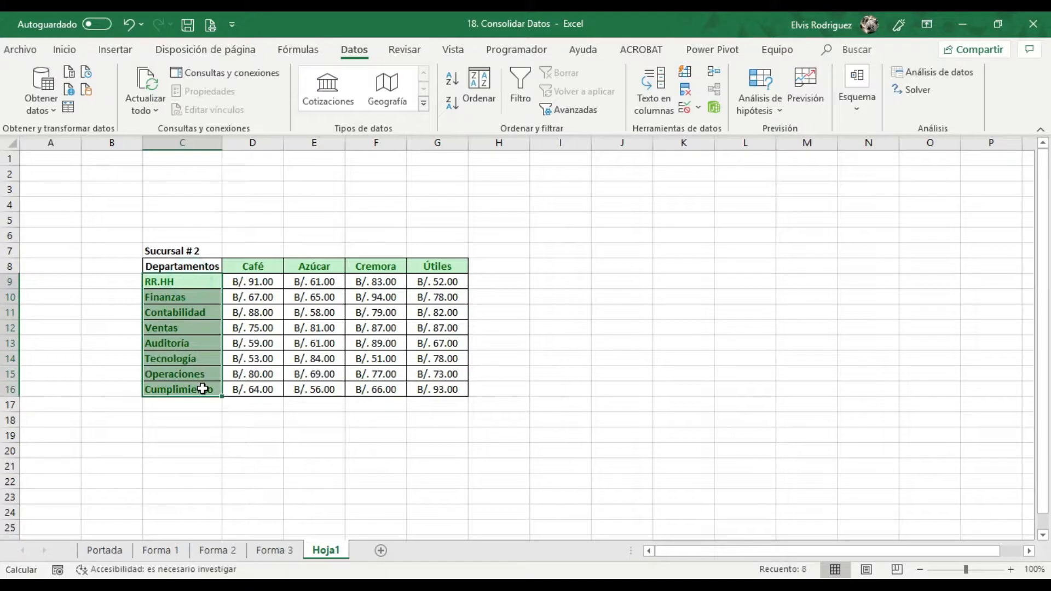
left_click(64, 51)
left_click(52, 112)
left_click(260, 562)
left_click(262, 558)
left_click_drag(184, 241, 187, 343)
left_click_drag(244, 218, 549, 216)
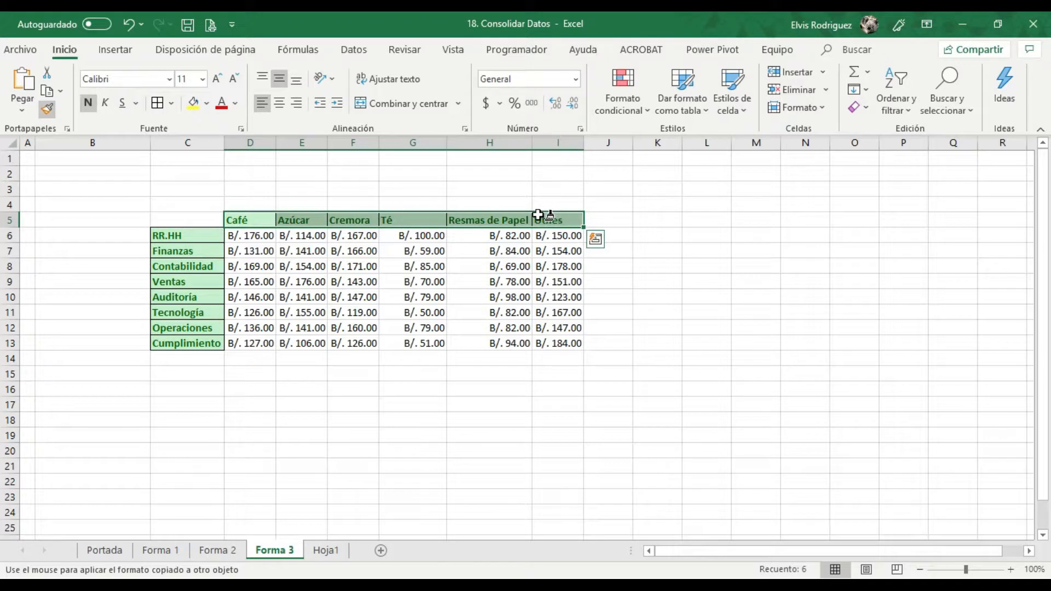
left_click(204, 218)
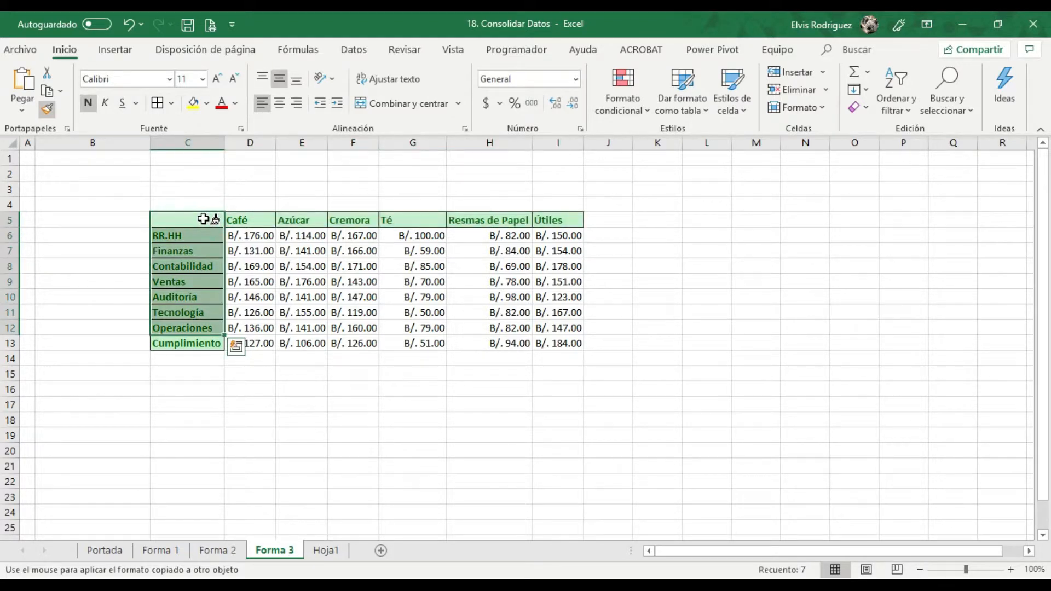
key("Escape")
Step: Enter the header "Departementos" in cell C5 of Forma 3 and autofit column C
left_click(203, 218)
type("De")
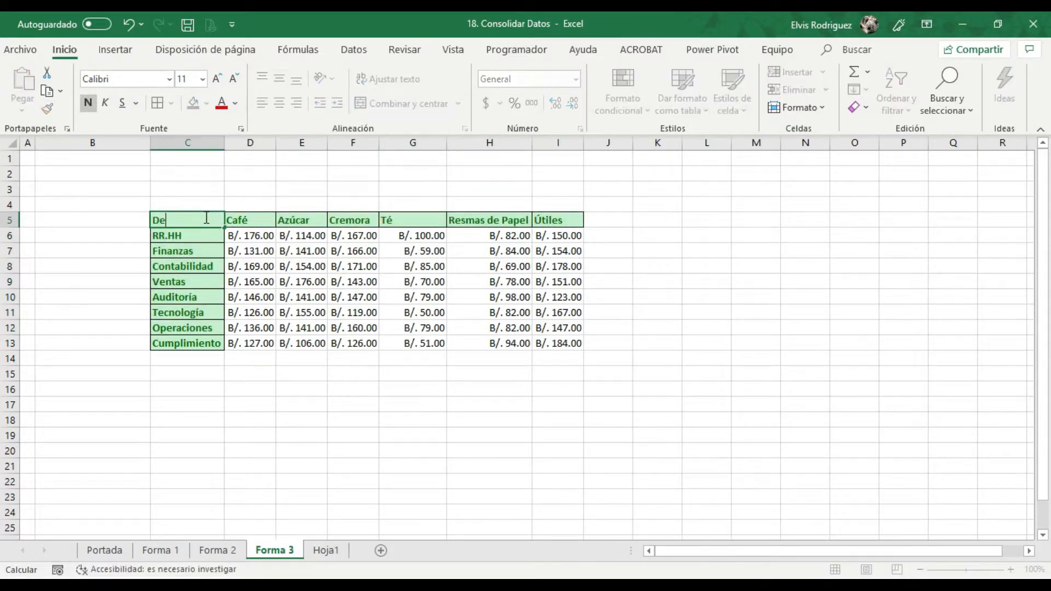
type("partementos")
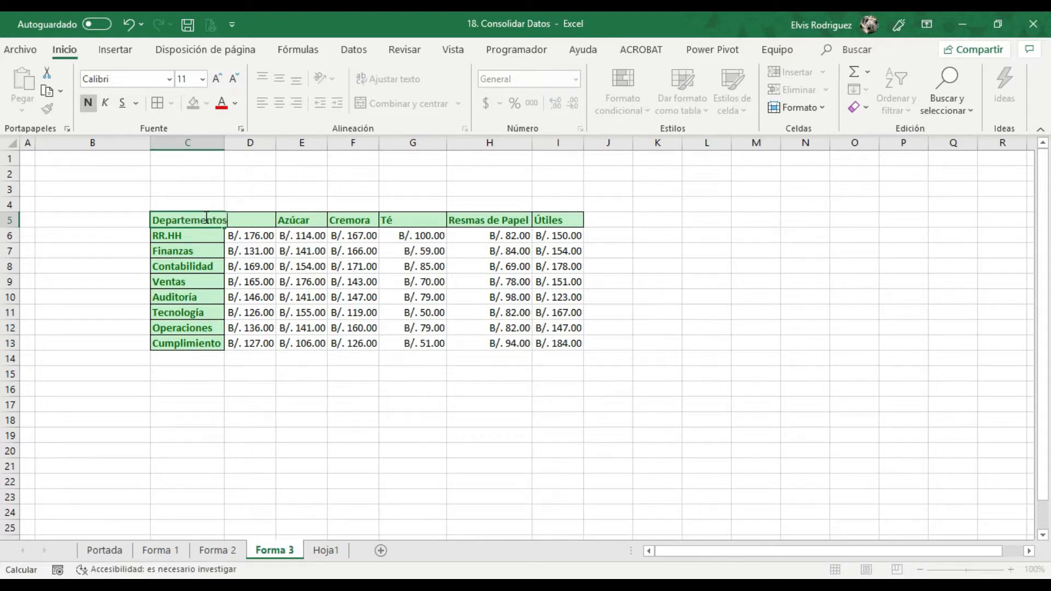
key("Return")
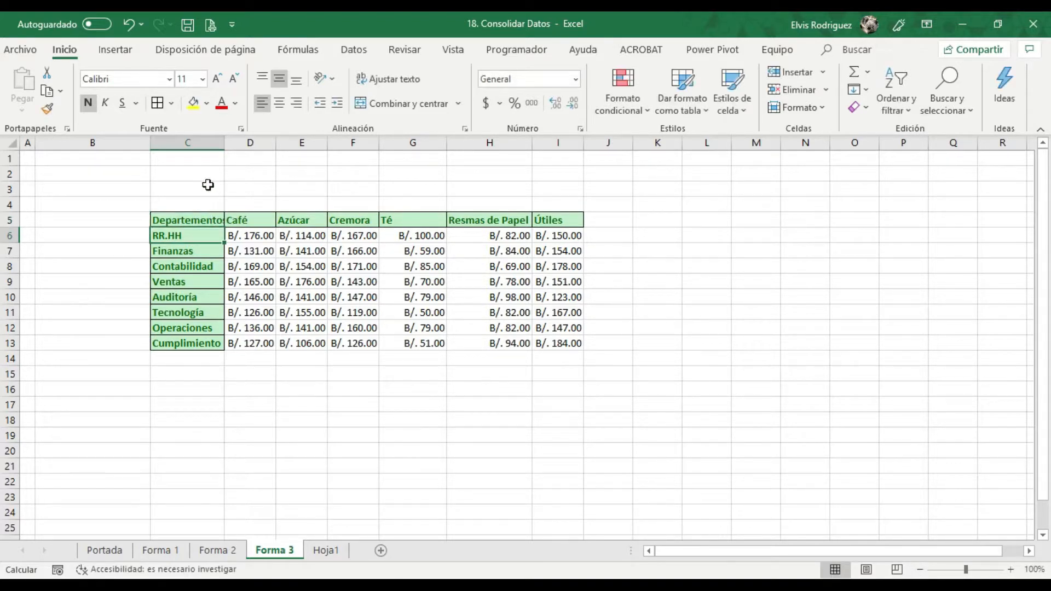
double_click(223, 144)
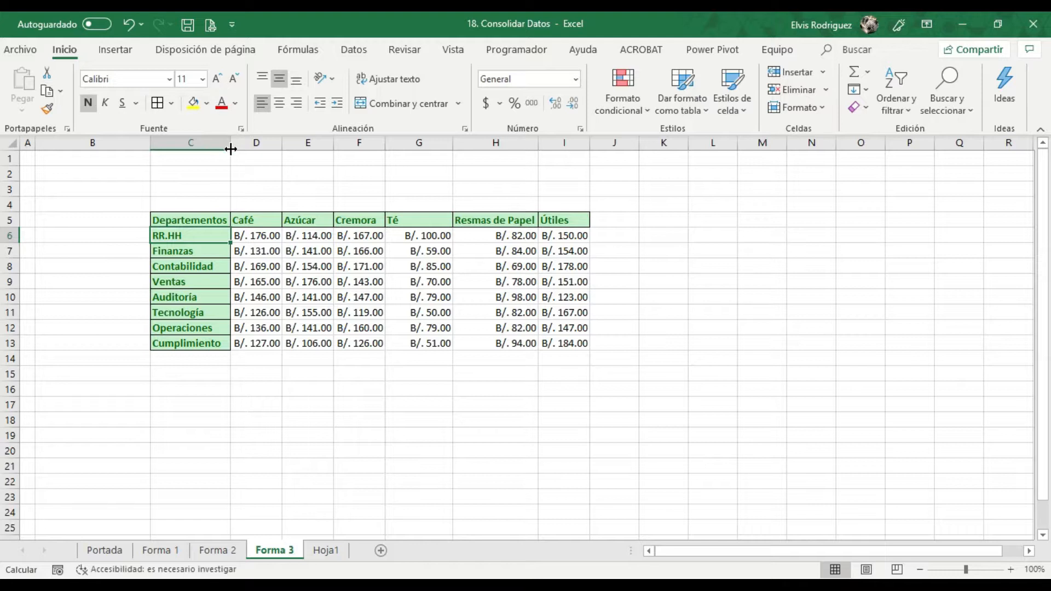
Step: Narrow column H and wrap the text of the Resmas de Papel header in H5
left_click(501, 224)
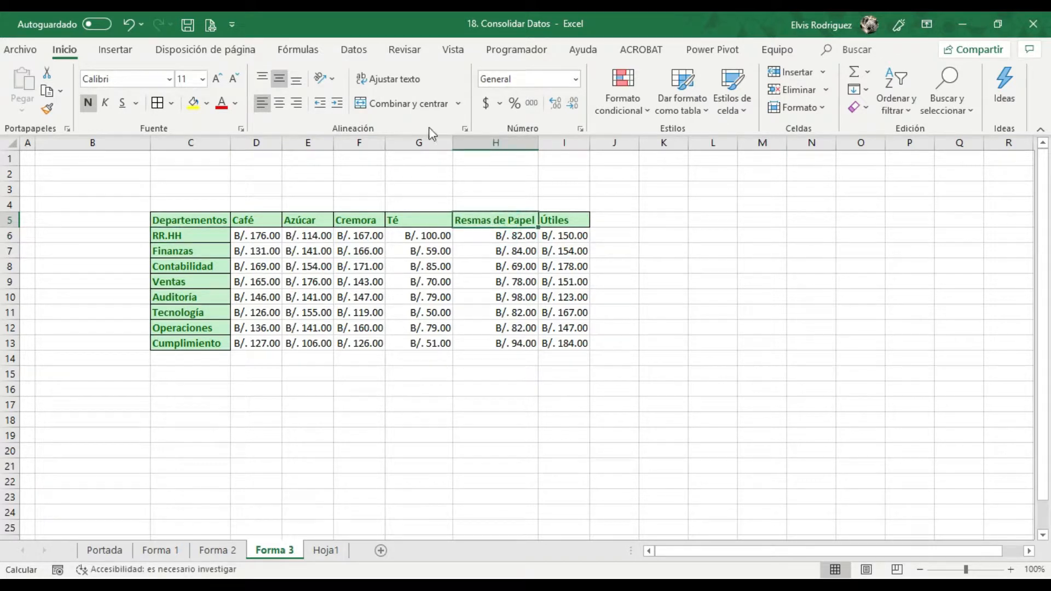
left_click(377, 81)
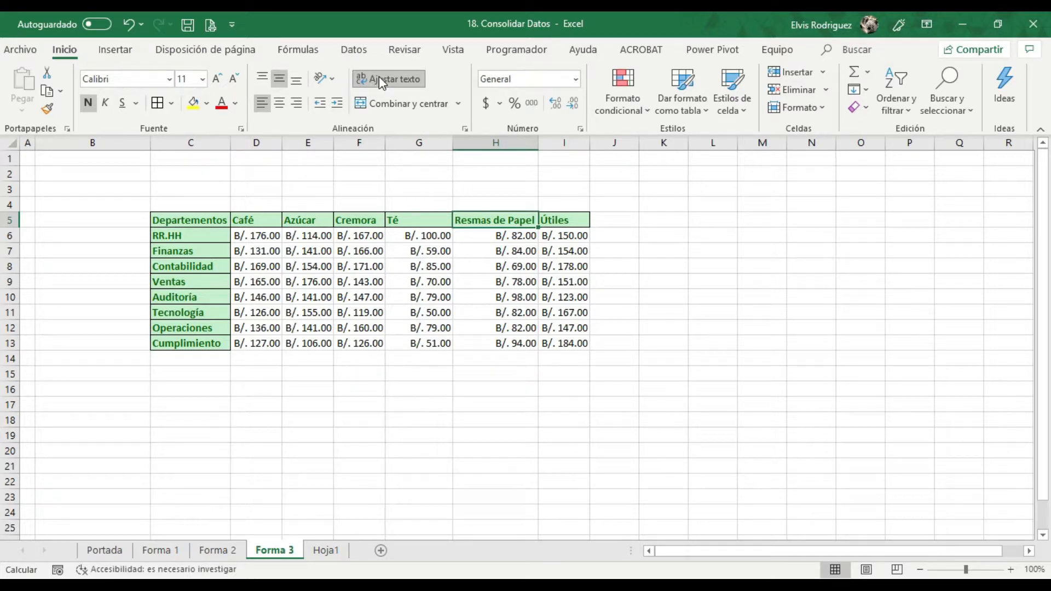
left_click(487, 165)
left_click(504, 221)
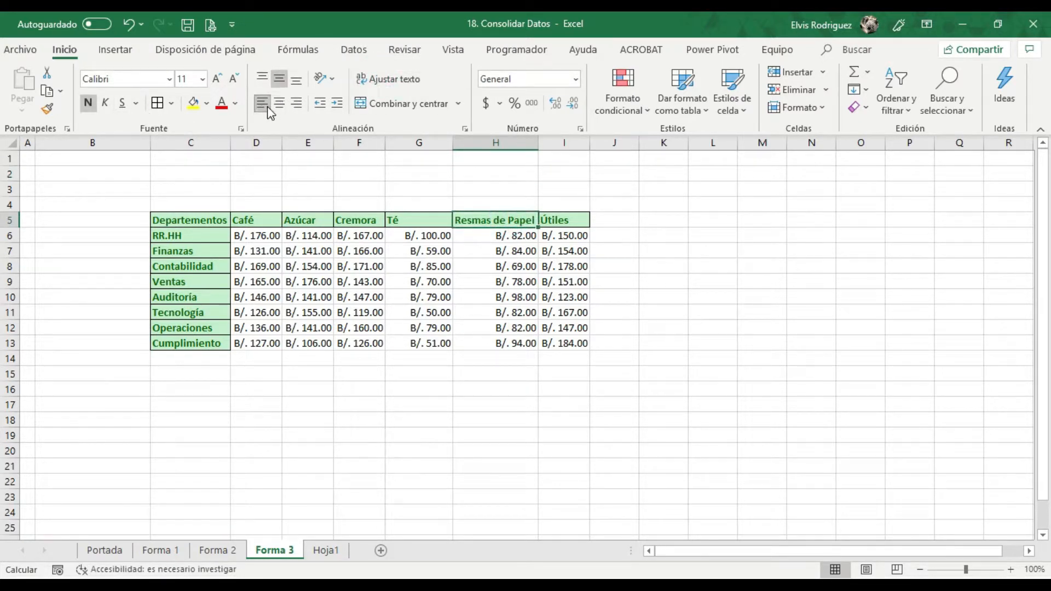
left_click_drag(539, 146, 517, 155)
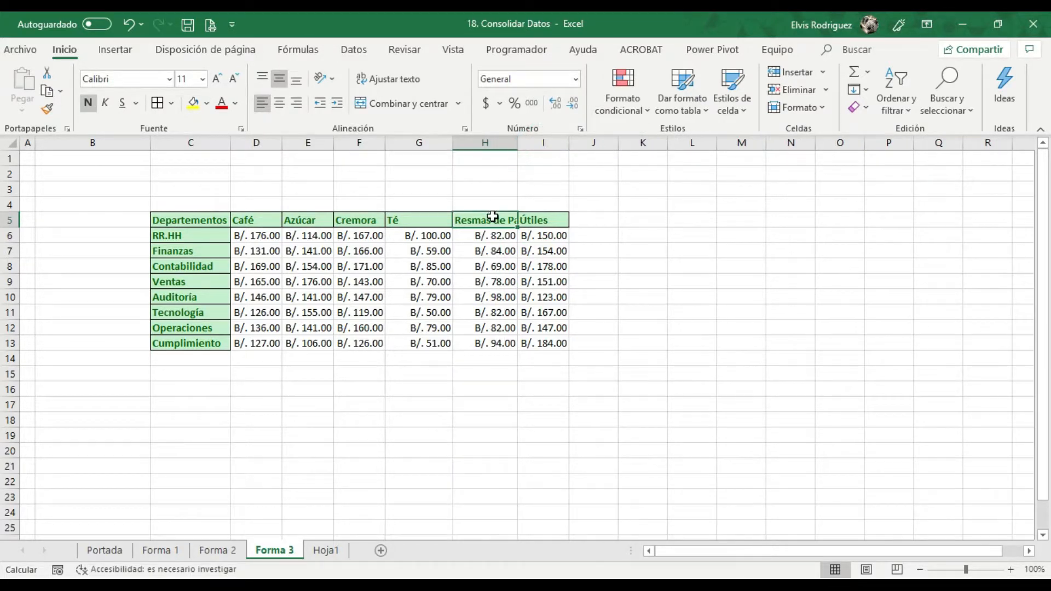
left_click(411, 80)
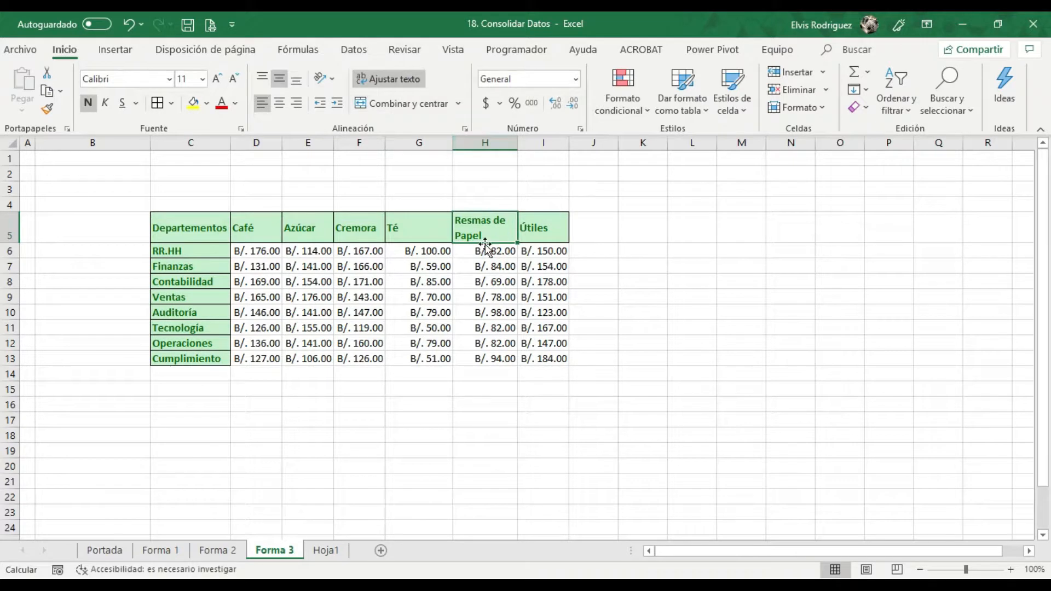
Step: Widen column D slightly and center the product headers in D5:I5
left_click_drag(278, 140, 284, 139)
left_click_drag(263, 234, 535, 230)
left_click(280, 103)
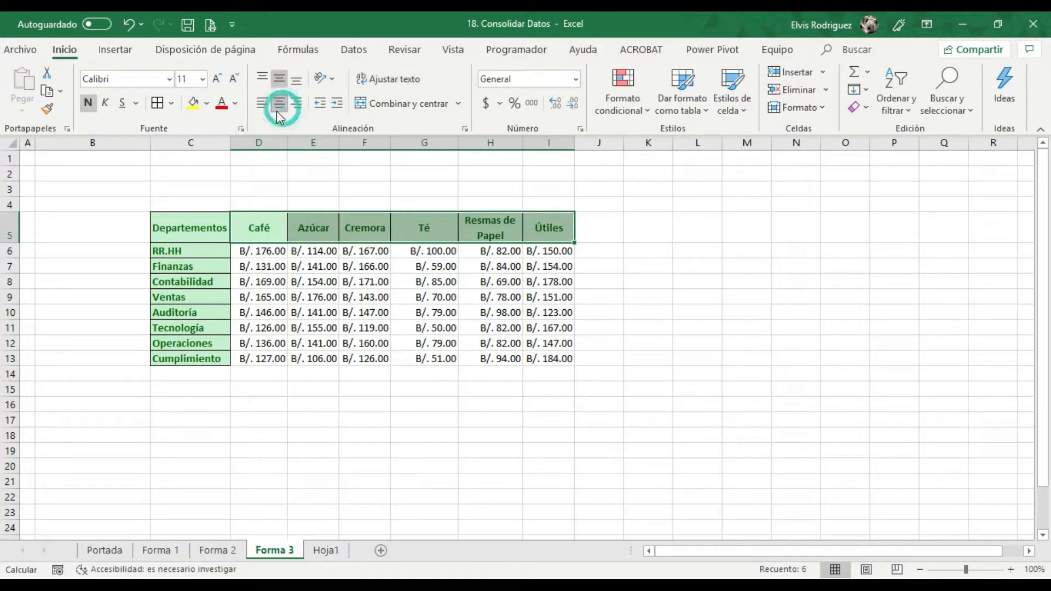
left_click(289, 187)
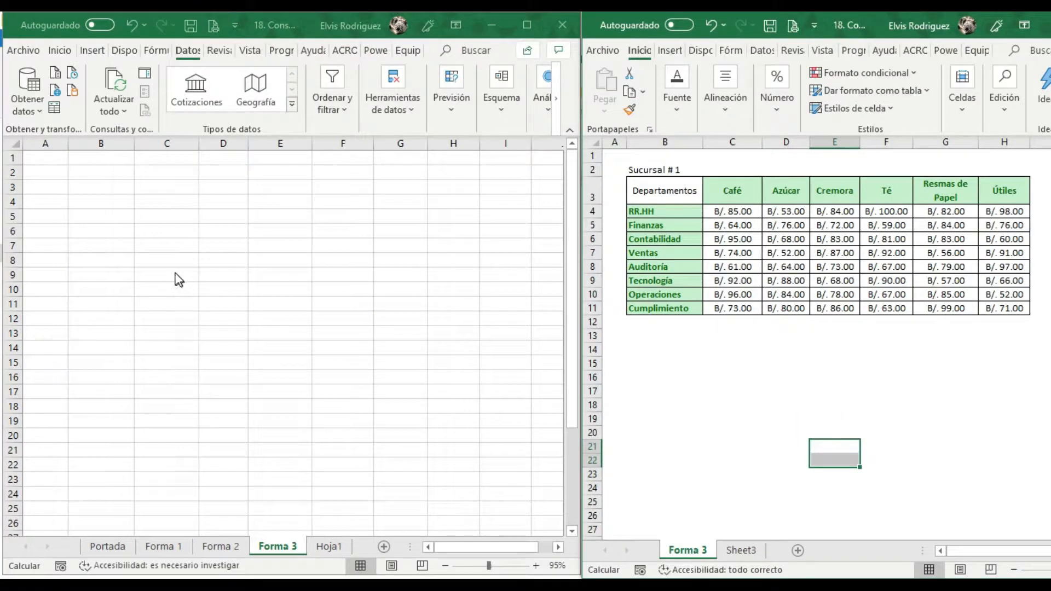
Step: Open the Consolidate tool for cell B4 of the empty Forma 3 sheet and move its dialog clear of the Sucursal # 1 table
left_click(105, 216)
left_click(103, 203)
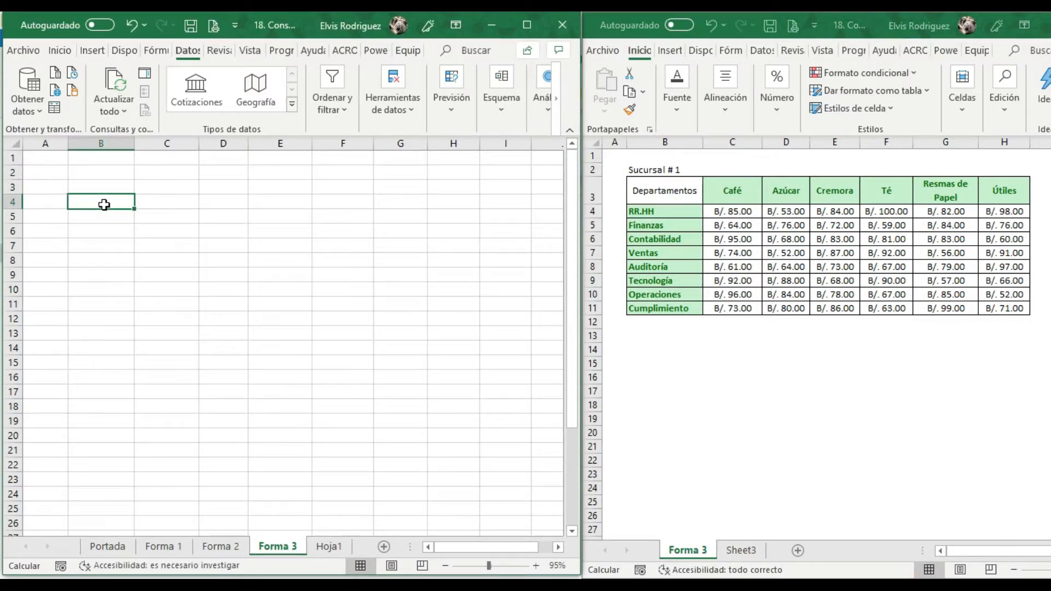
left_click(96, 203)
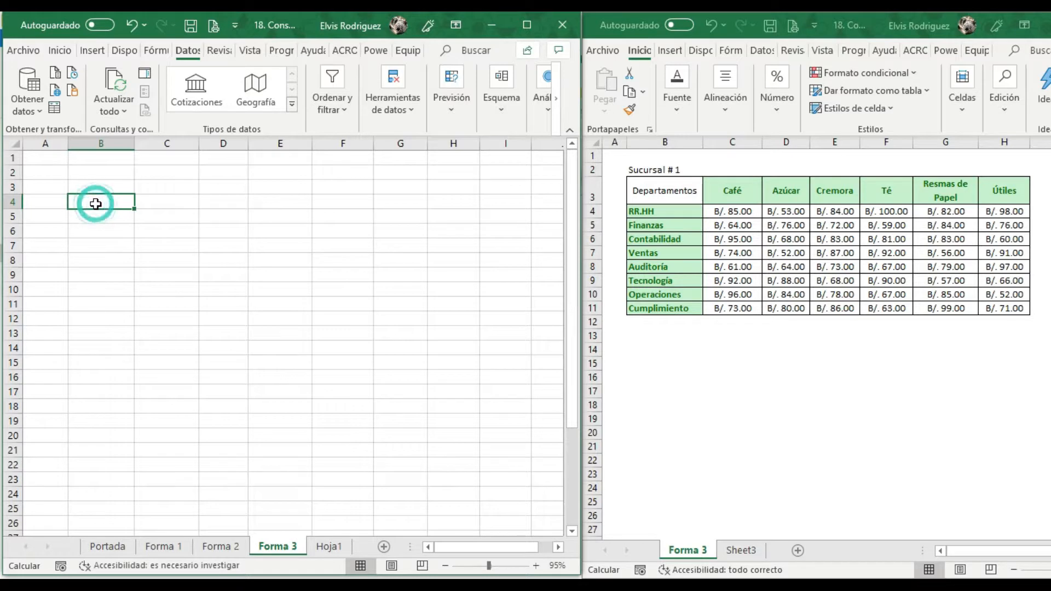
left_click(188, 55)
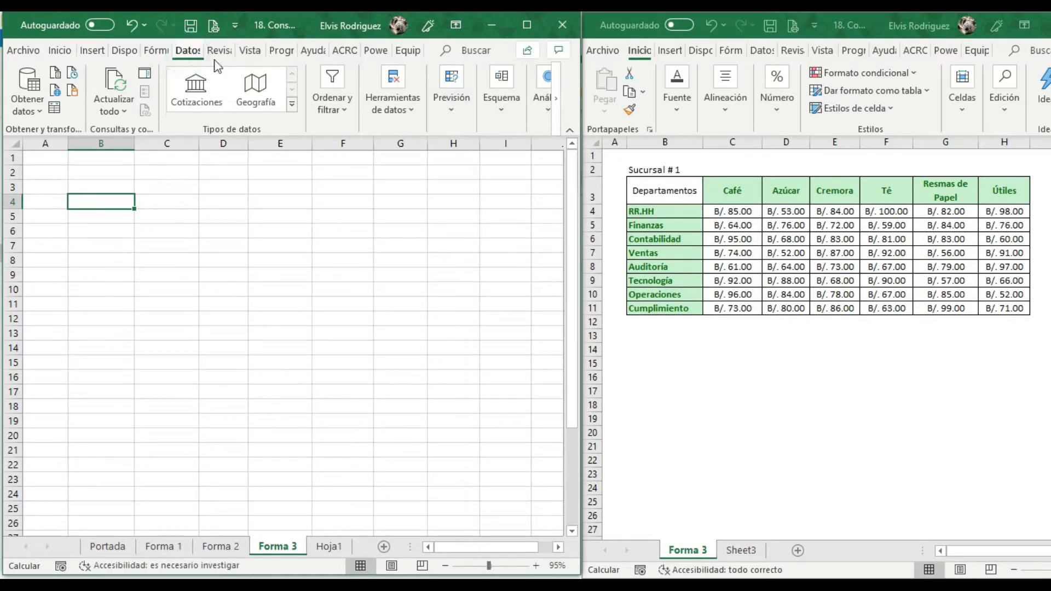
left_click(390, 111)
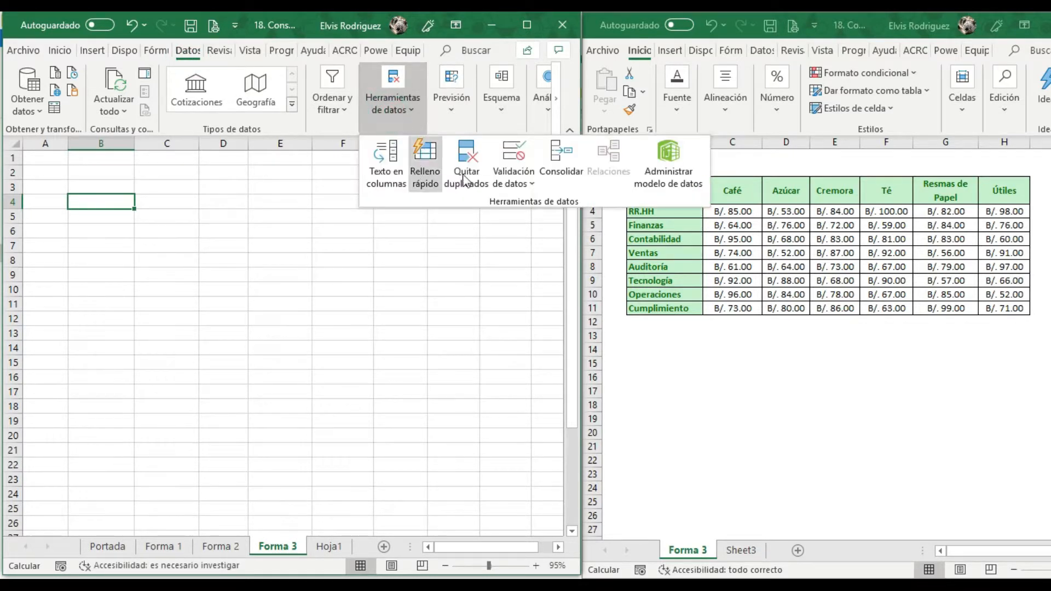
left_click(567, 172)
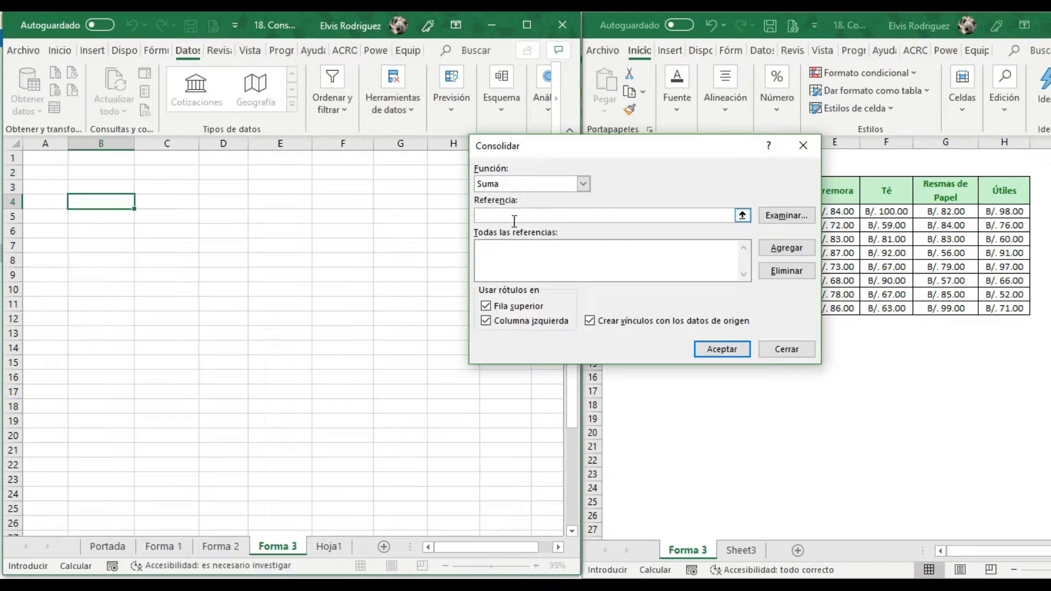
left_click_drag(570, 148, 405, 107)
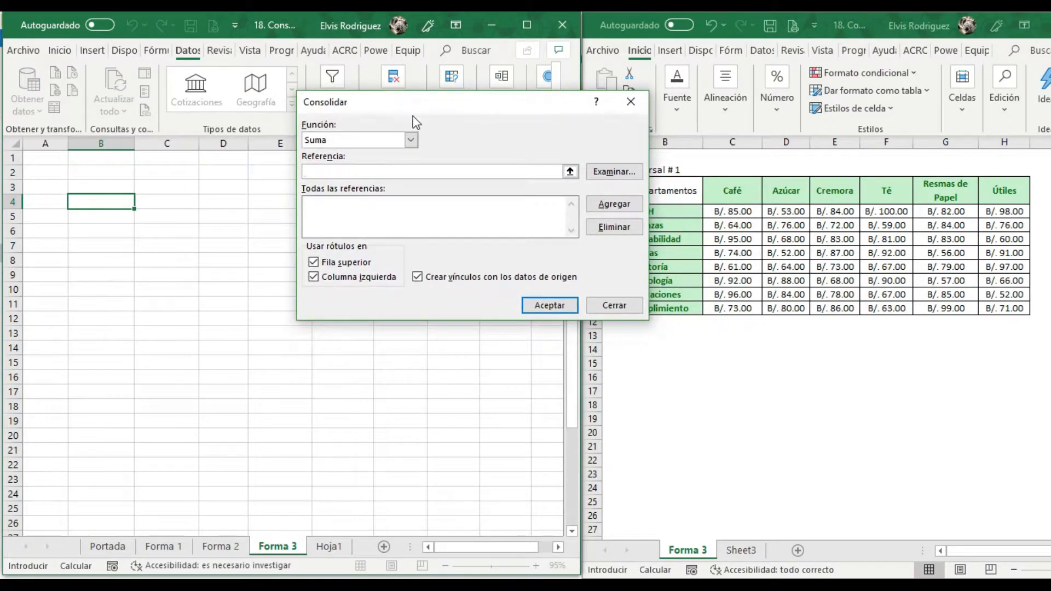
Step: Add the Sucursal # 2 table C8:G16 on Hoja1 to the consolidation references
left_click(570, 173)
left_click(330, 546)
left_click_drag(158, 263, 436, 389)
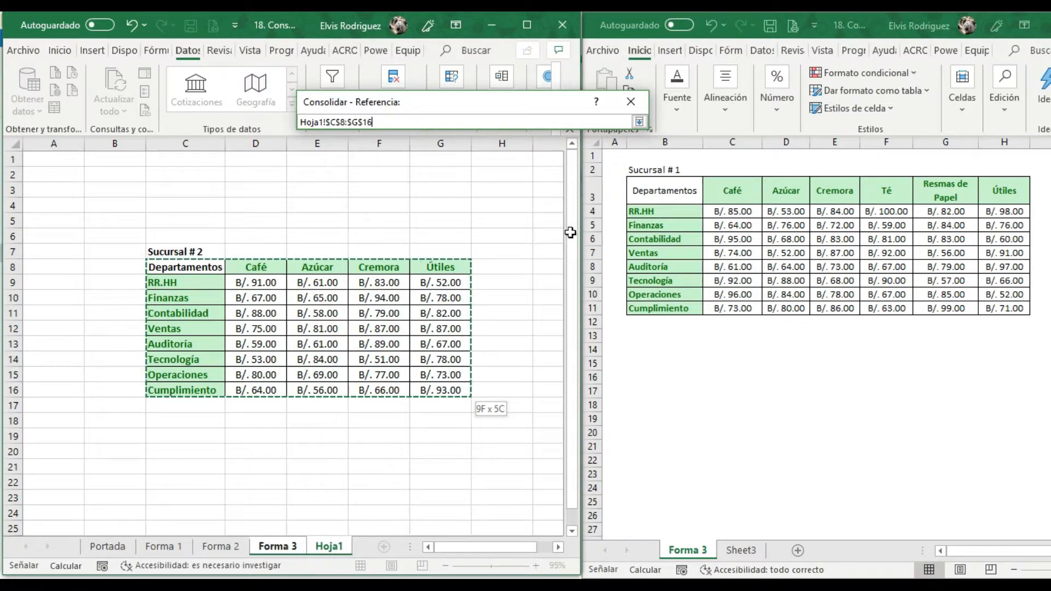
left_click(639, 121)
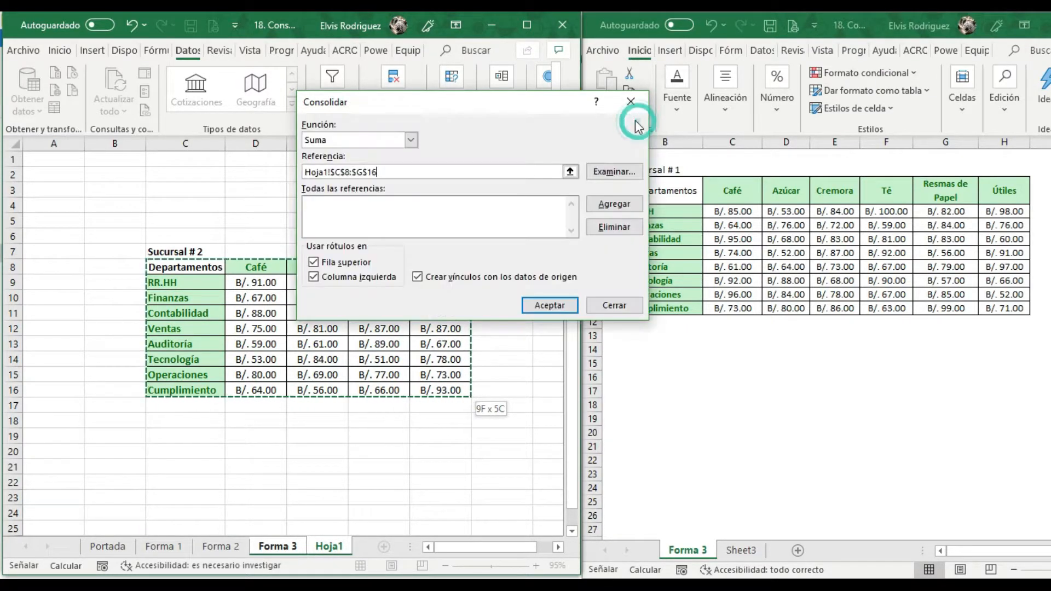
left_click(614, 204)
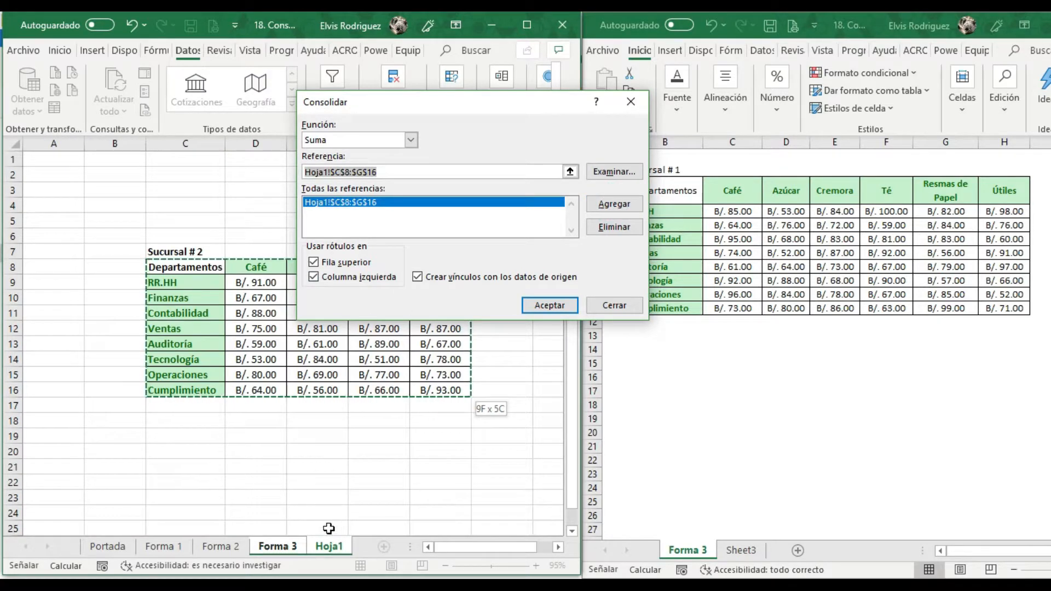
Step: Add the Forma 3 table B3:H11 of 18. Consolidar Datos 2.xlsx as second reference and run the Suma consolidation with source links
left_click(570, 172)
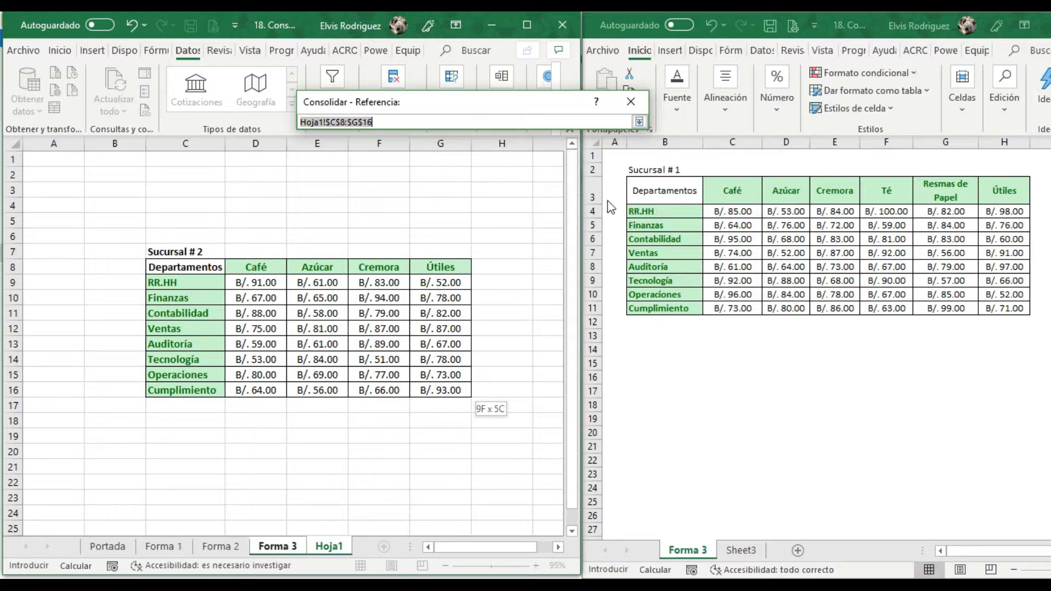
left_click(646, 192)
left_click_drag(646, 193, 1005, 304)
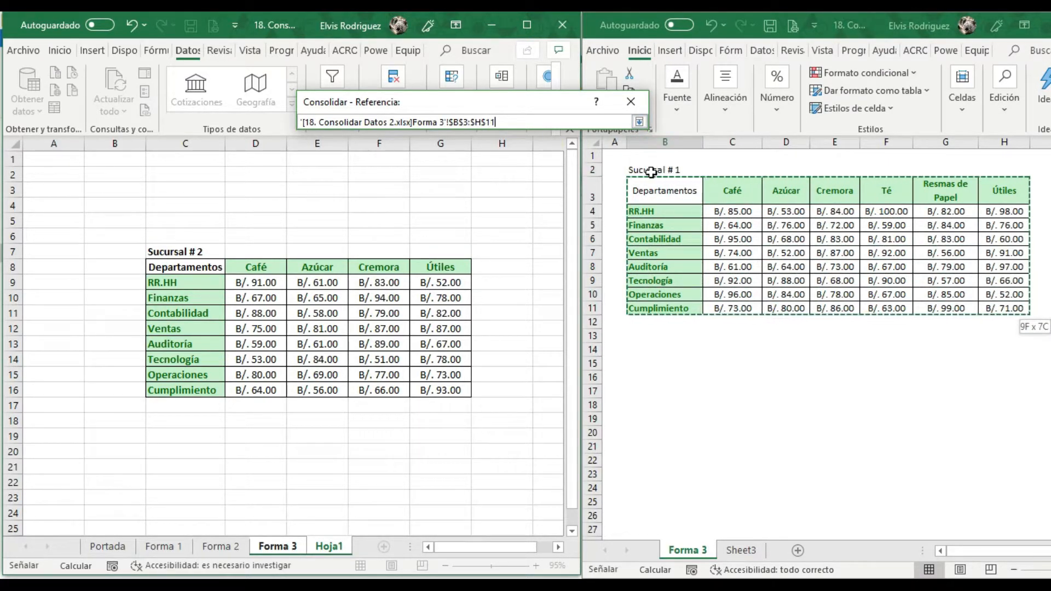
left_click(639, 121)
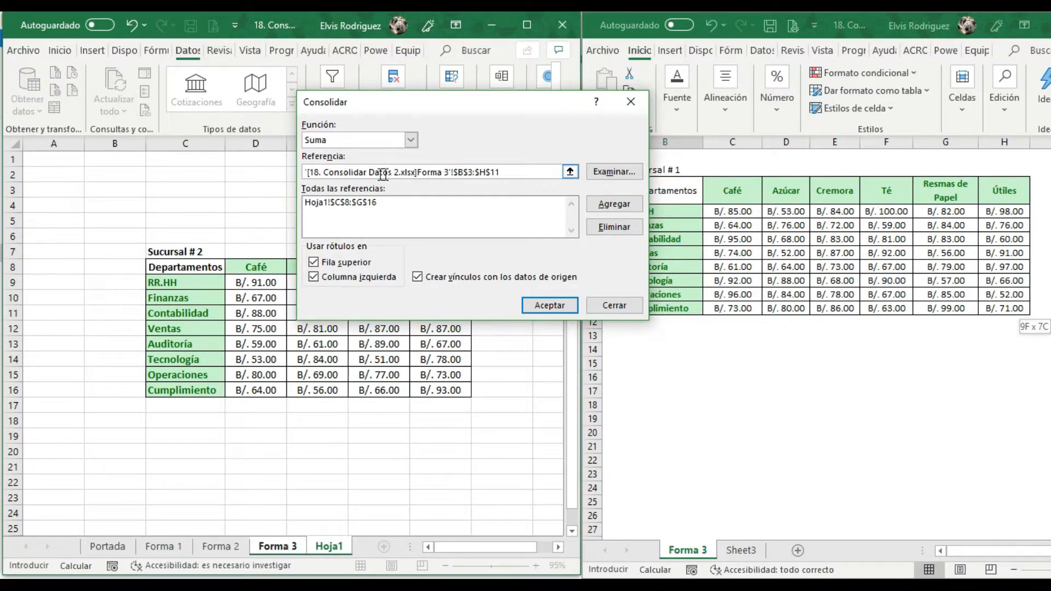
left_click(599, 205)
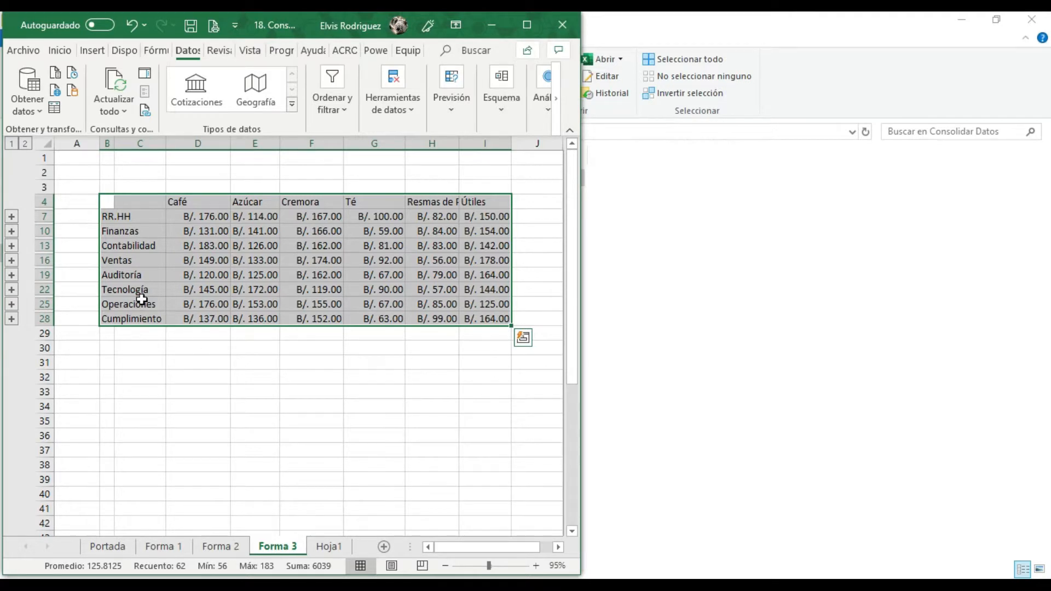
Step: Expand the RR.HH and Finanzas detail groups in Forma 3 and widen column C to fit the source workbook names
left_click(133, 238)
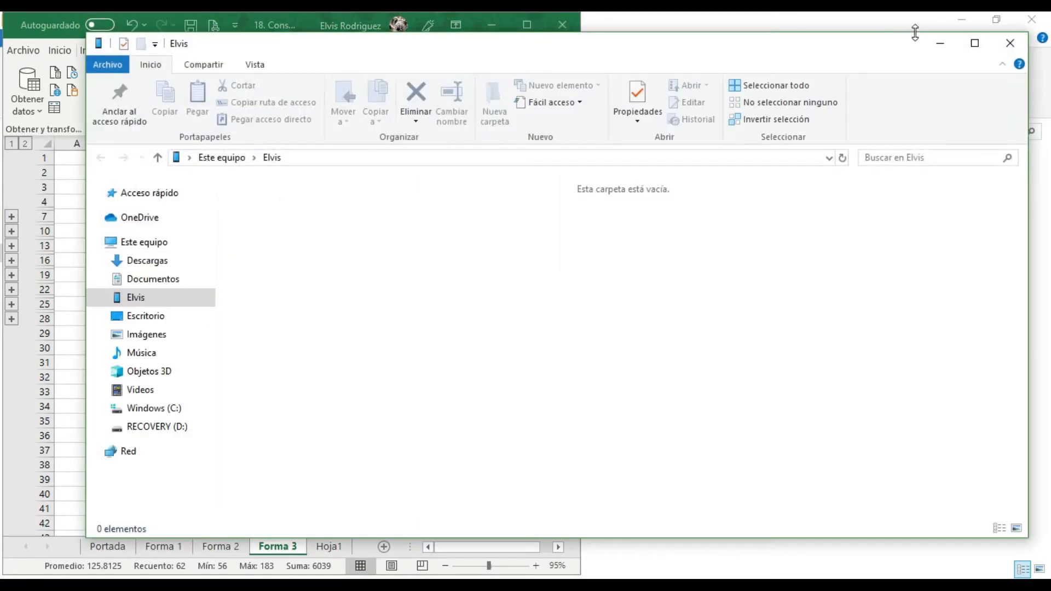
left_click(941, 43)
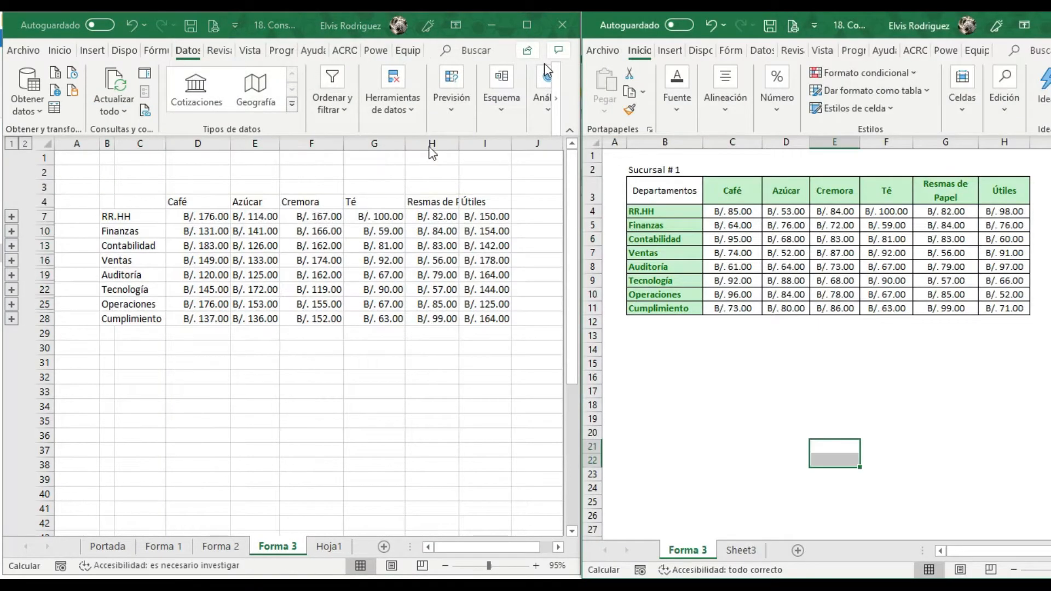
left_click(127, 216)
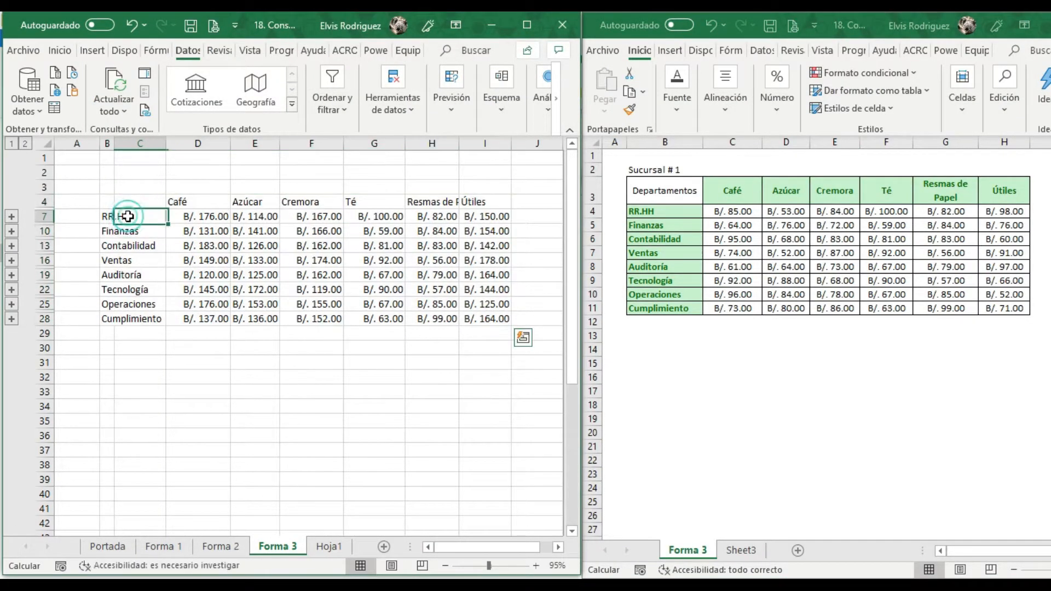
left_click(107, 216)
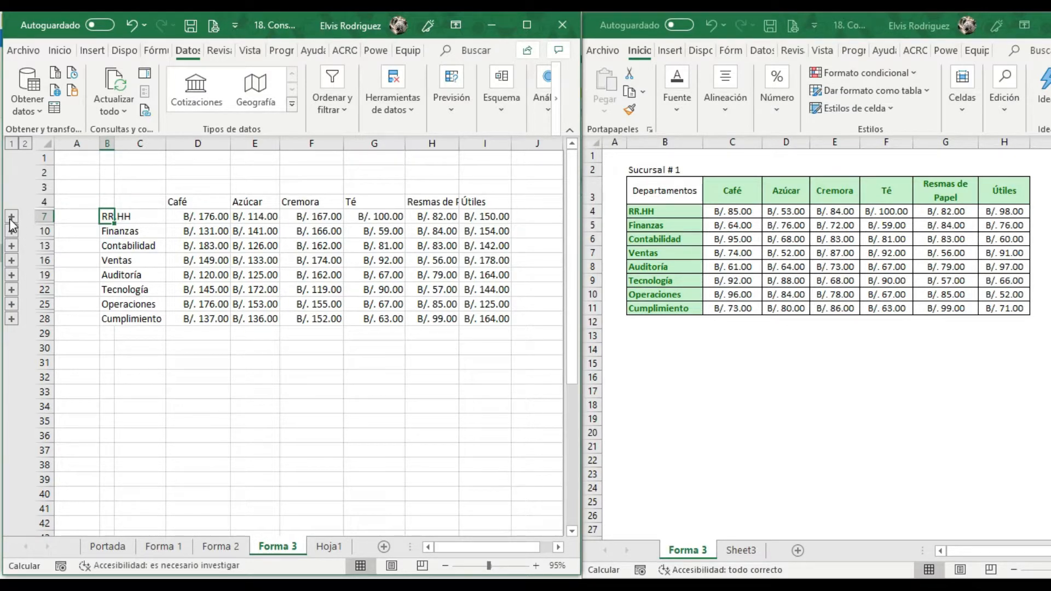
left_click(11, 217)
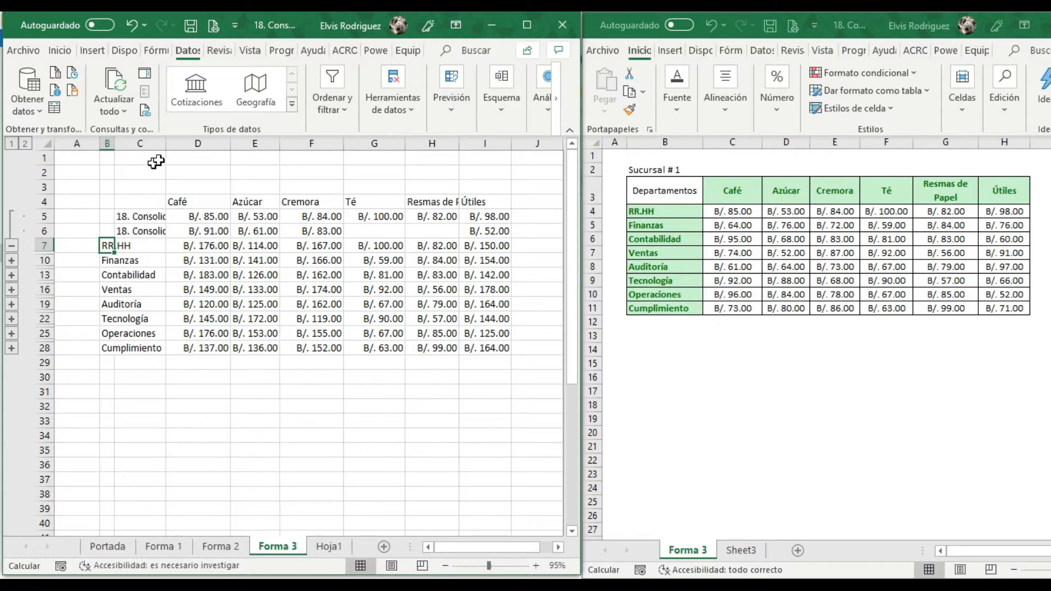
left_click_drag(166, 143, 217, 143)
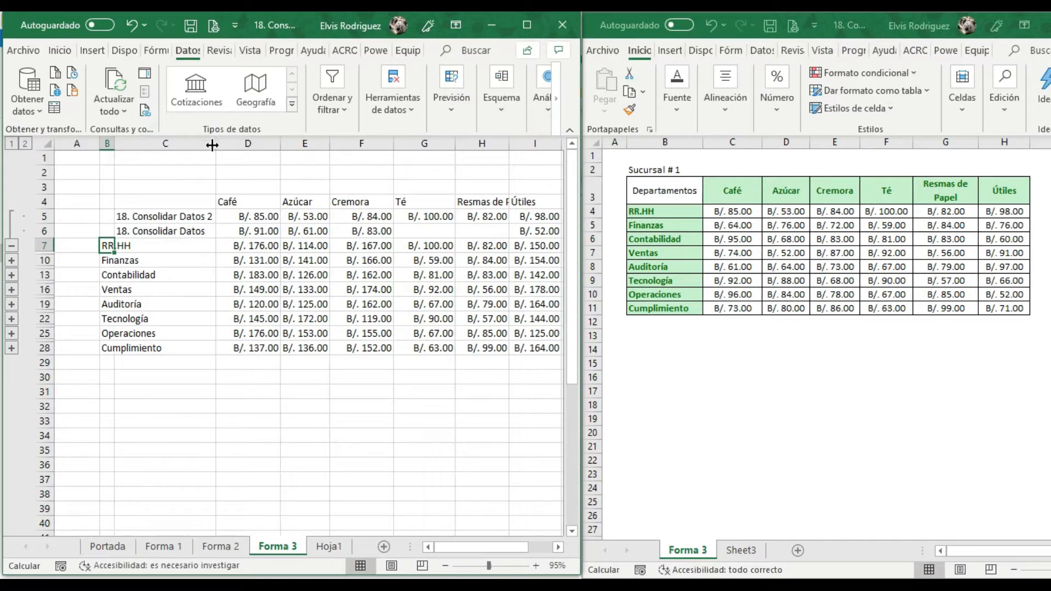
left_click(12, 262)
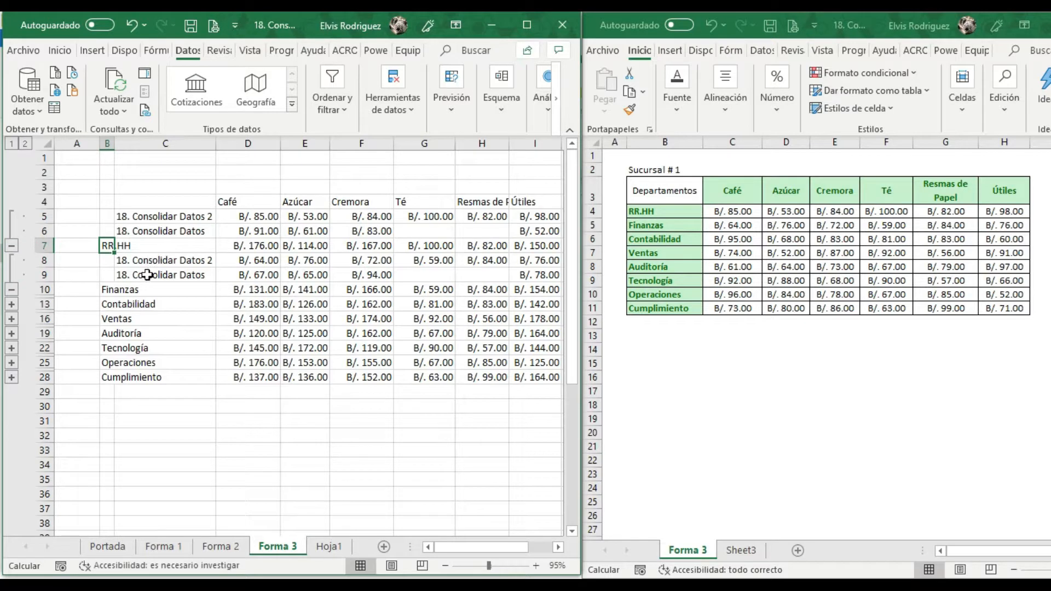
Step: Check the source workbook rows against Hoja1 and collapse the Finanzas and RR.HH detail groups in Forma 3
left_click(147, 275)
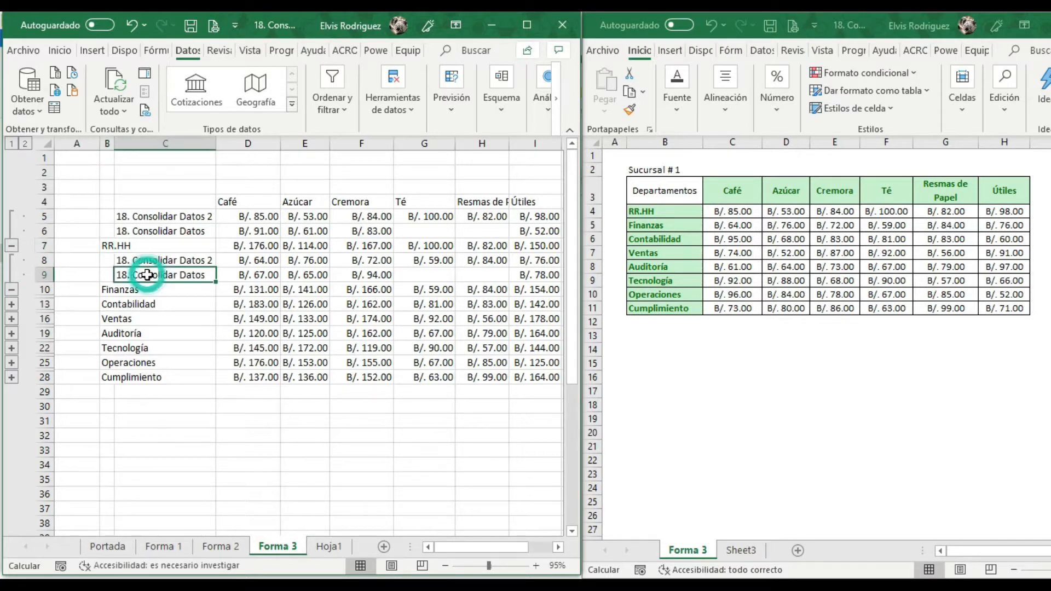
left_click(326, 550)
left_click(278, 548)
left_click(204, 262)
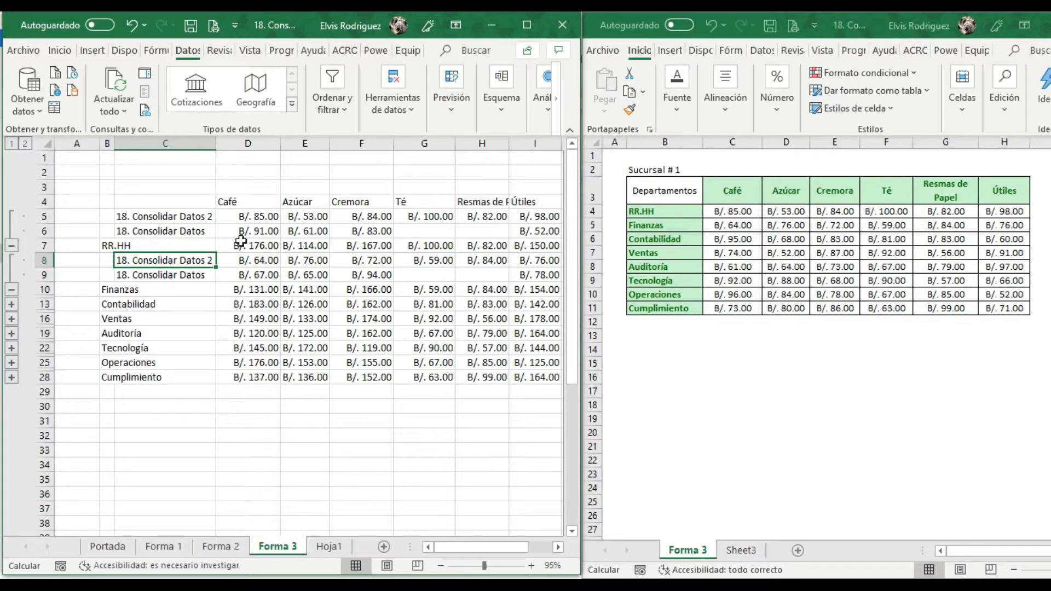
left_click(11, 289)
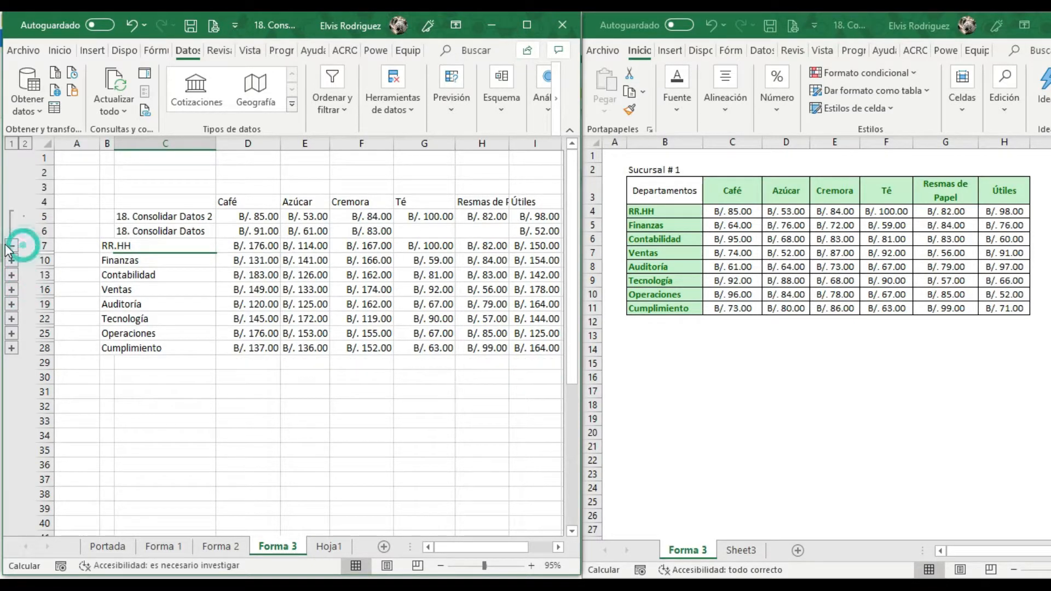
left_click(11, 246)
left_click(134, 216)
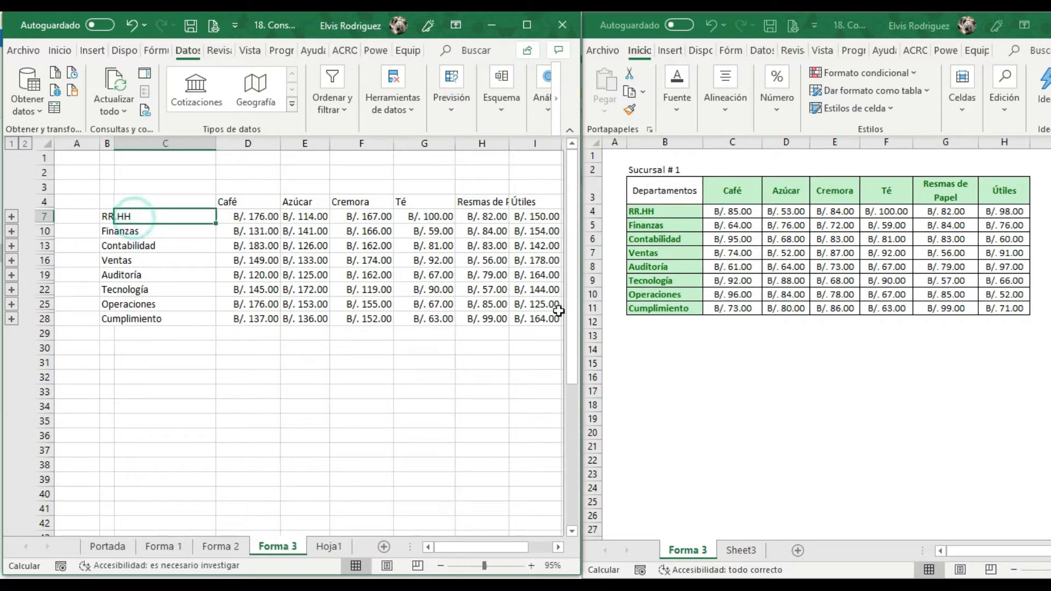
Step: Copy the format of the green department names B4:B11 in the Sucursal # 1 workbook onto the consolidated department labels in columns B and C
left_click_drag(667, 212, 683, 303)
left_click(629, 109)
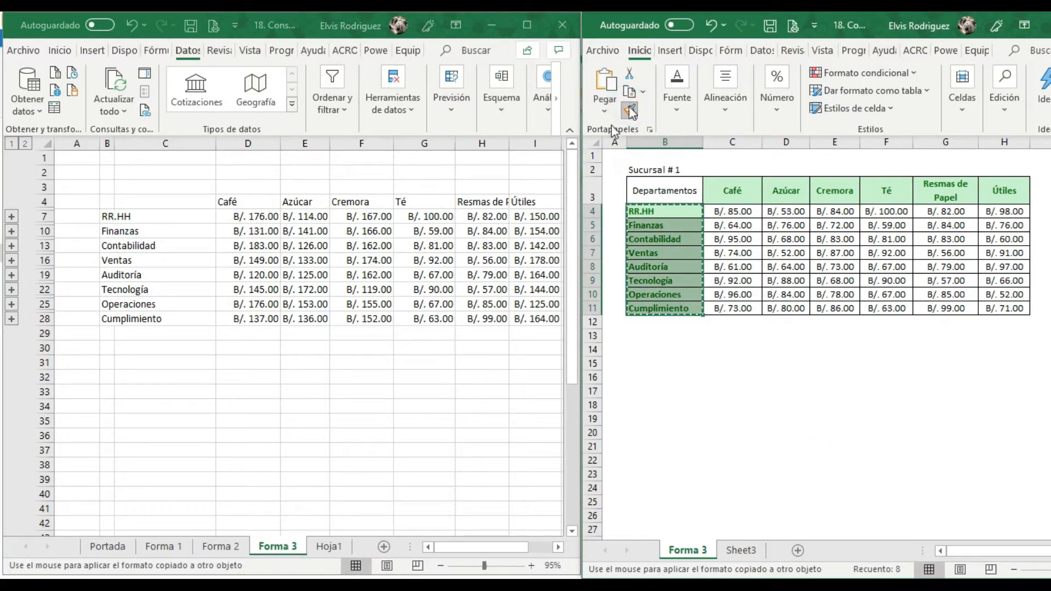
mouse_move(129, 215)
left_mouse_down()
mouse_move(141, 251)
mouse_move(129, 277)
mouse_move(105, 237)
mouse_move(99, 310)
mouse_move(108, 328)
left_mouse_up()
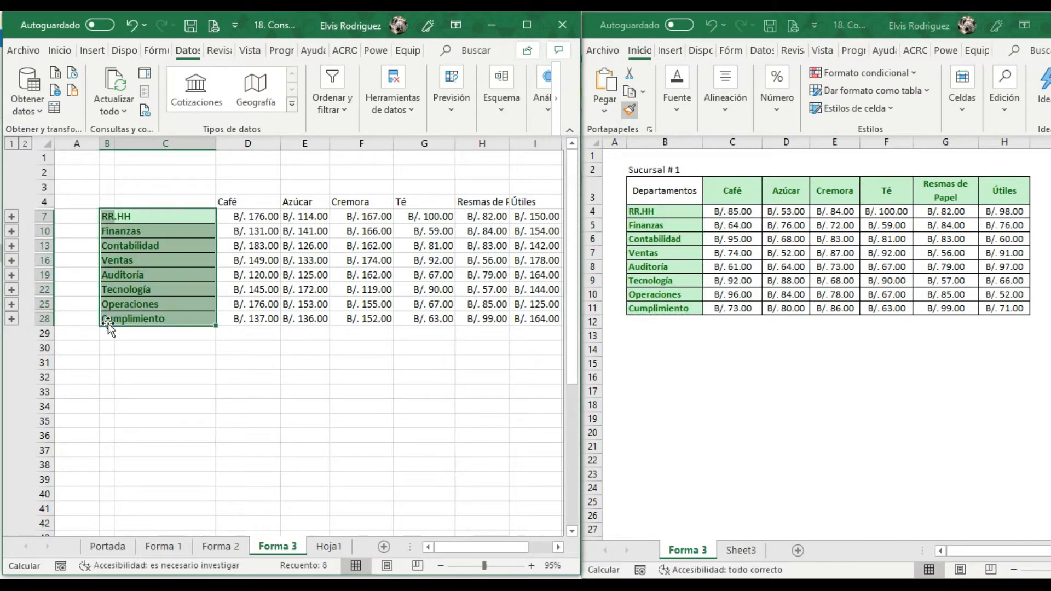
left_click(108, 328)
Step: Apply the format of the RR.HH label to the consolidated headings Café through Útiles and centre them horizontally
left_click(142, 215)
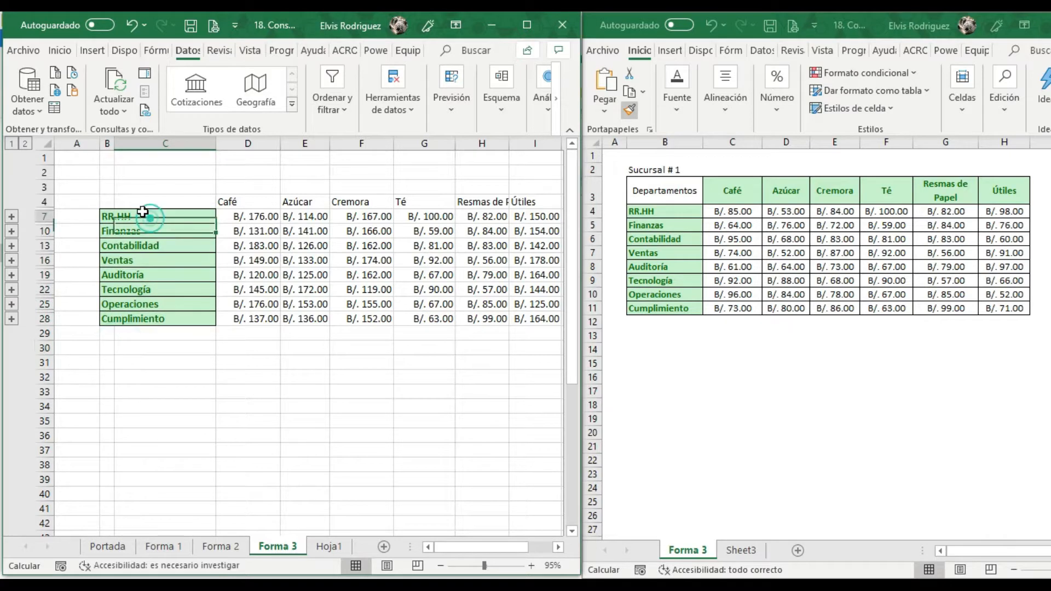
left_click(60, 50)
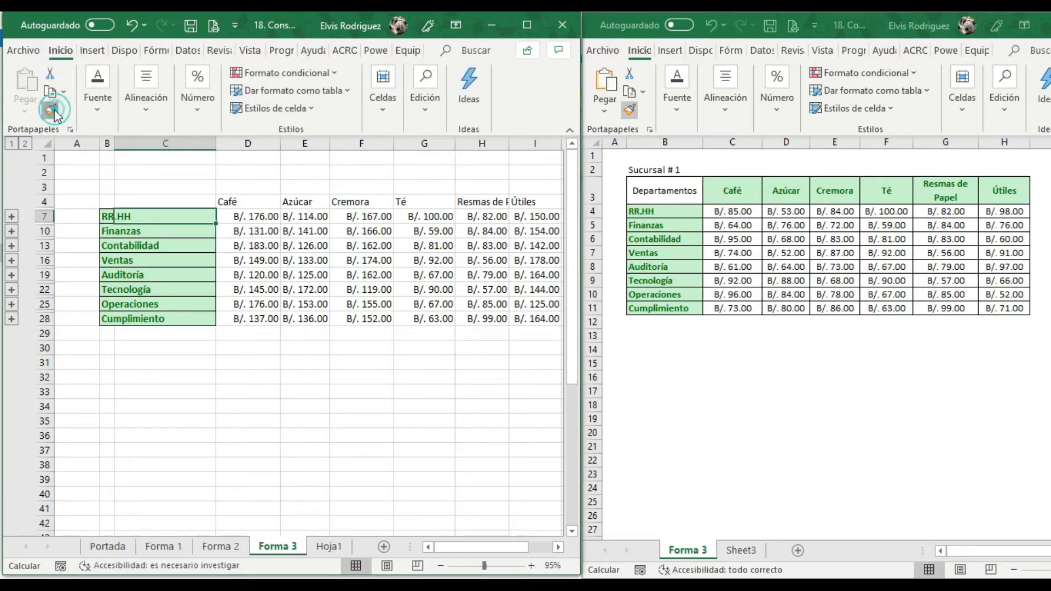
left_click(50, 110)
left_click_drag(222, 196, 531, 200)
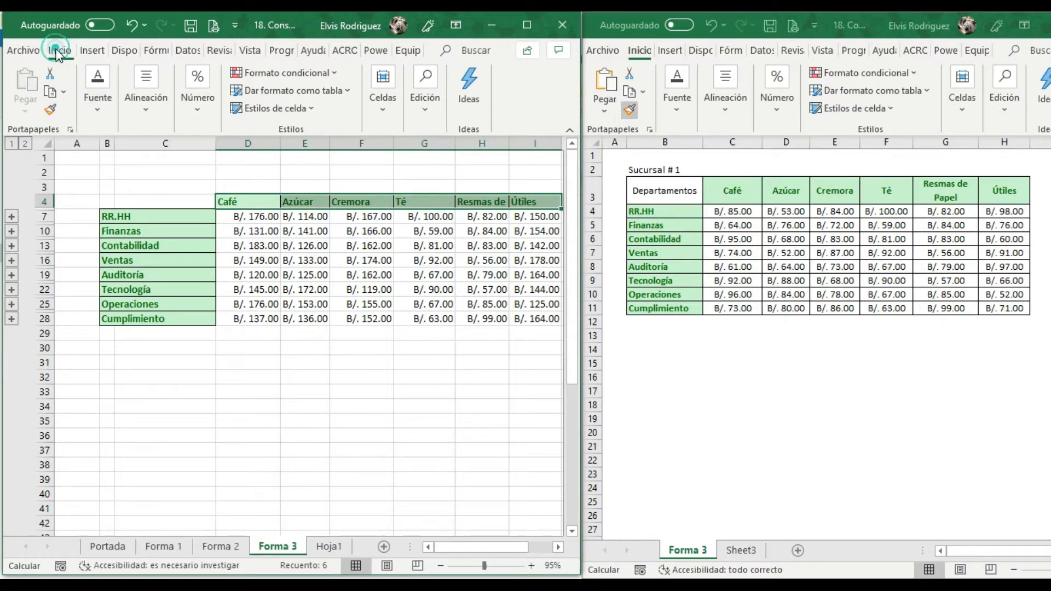
left_click(143, 78)
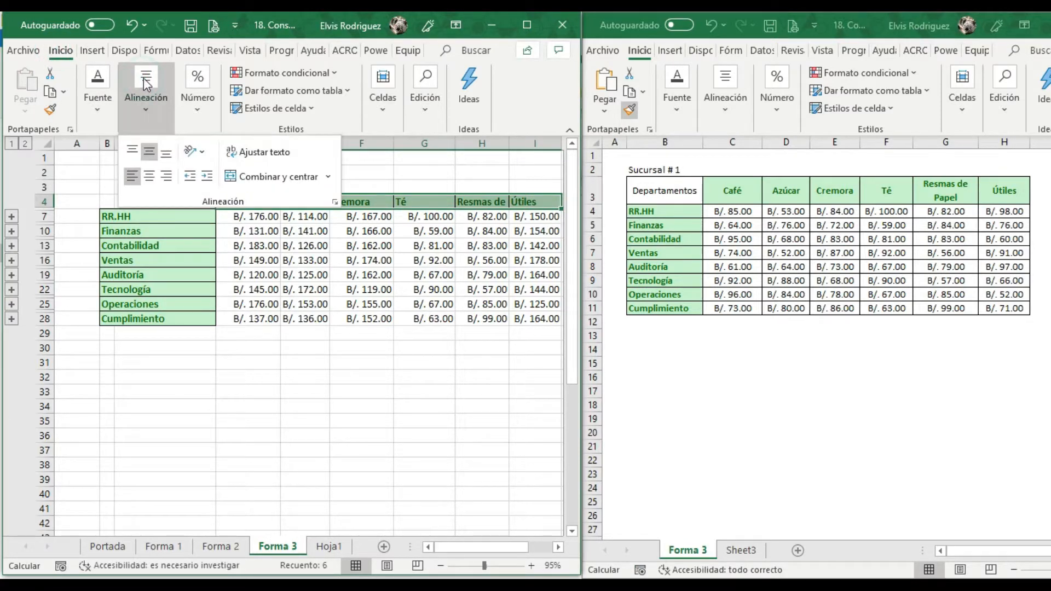
left_click(149, 178)
left_click(244, 336)
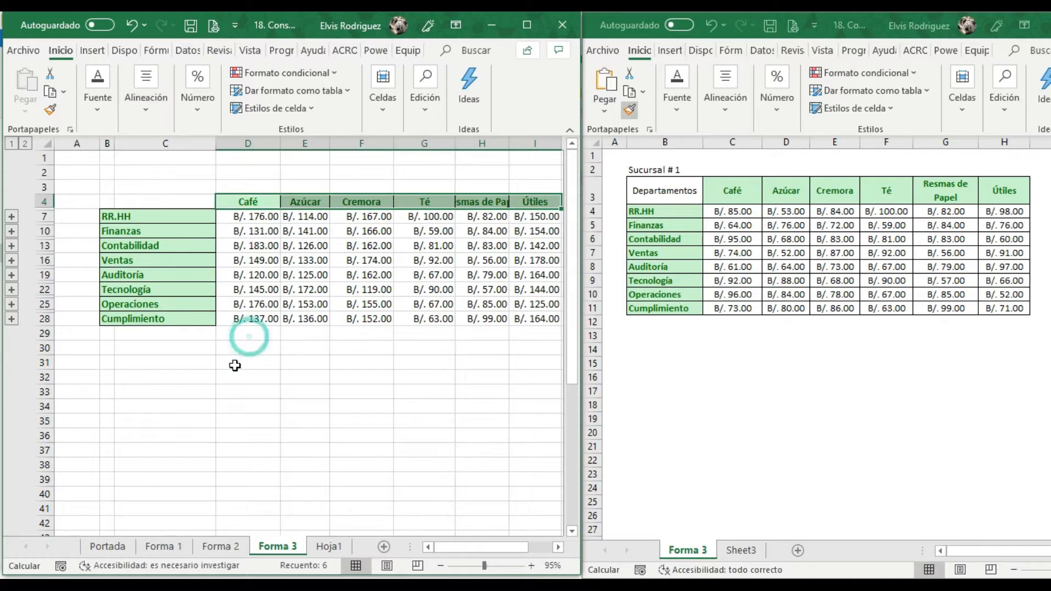
left_click(230, 362)
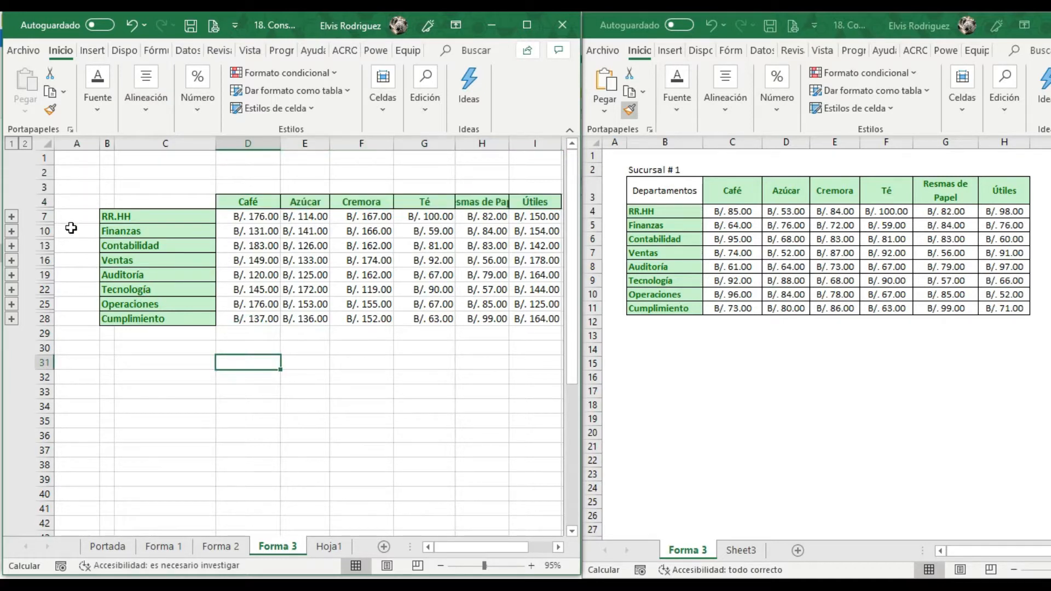
Step: Expand the RR.HH detail group in the consolidated table and widen column C slightly
left_click(11, 217)
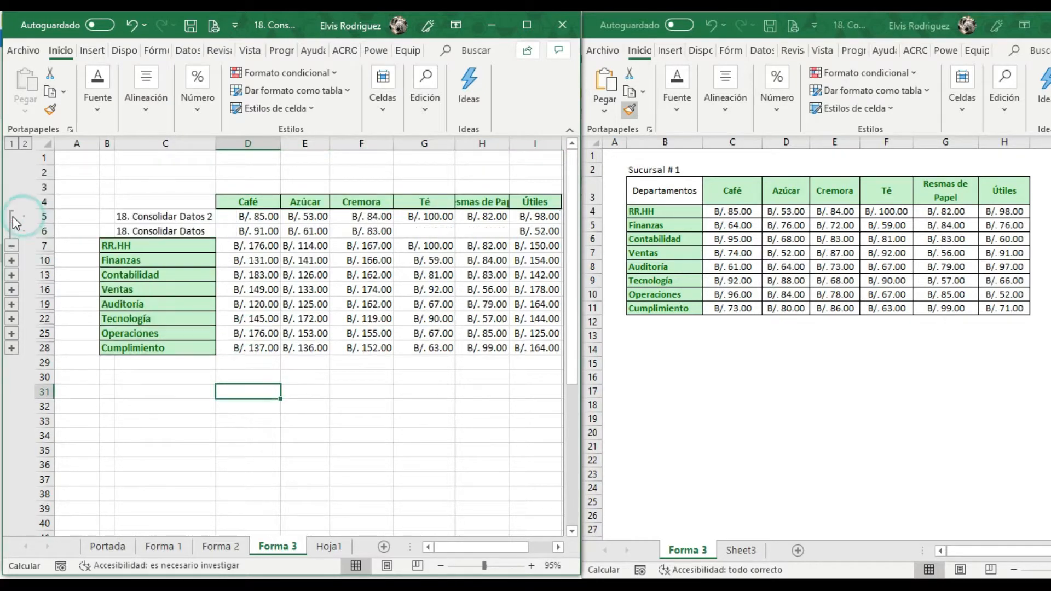
left_click(131, 249)
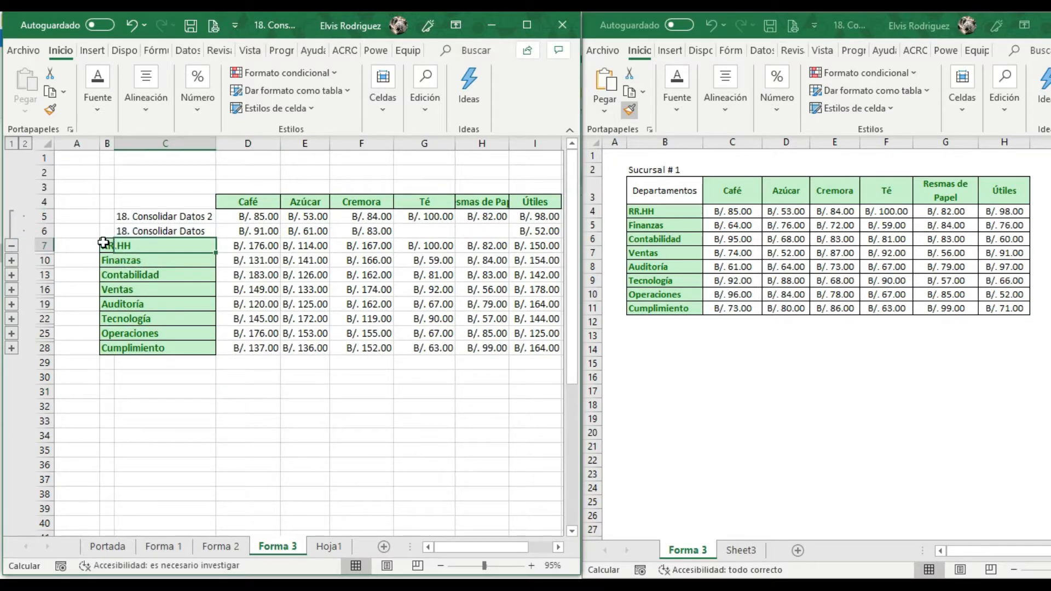
left_click_drag(216, 143, 229, 142)
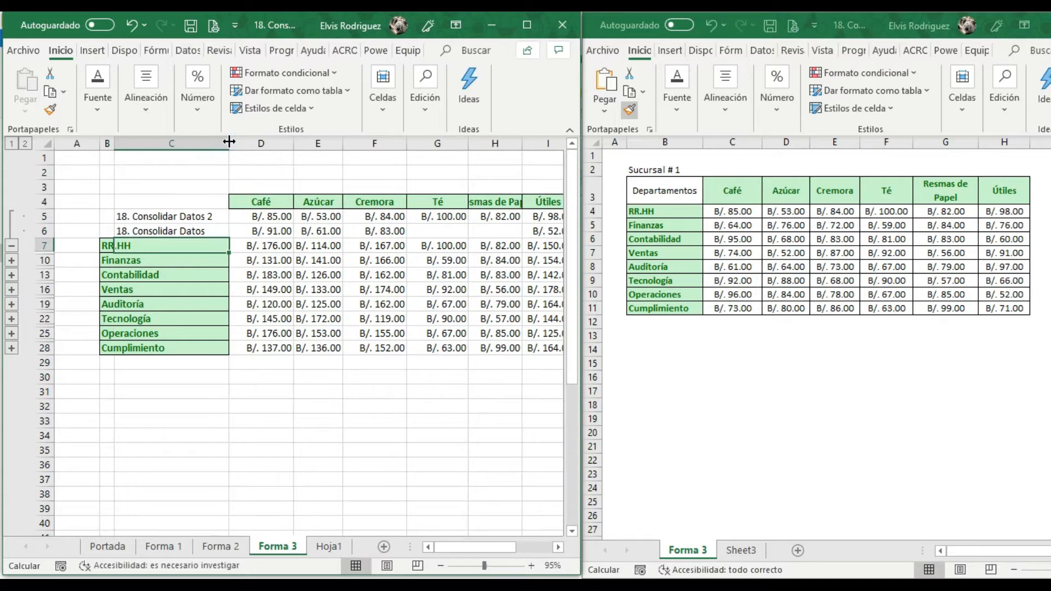
Step: Set the RR.HH value for Café in the Sucursal # 1 source table to 100
left_click(275, 219)
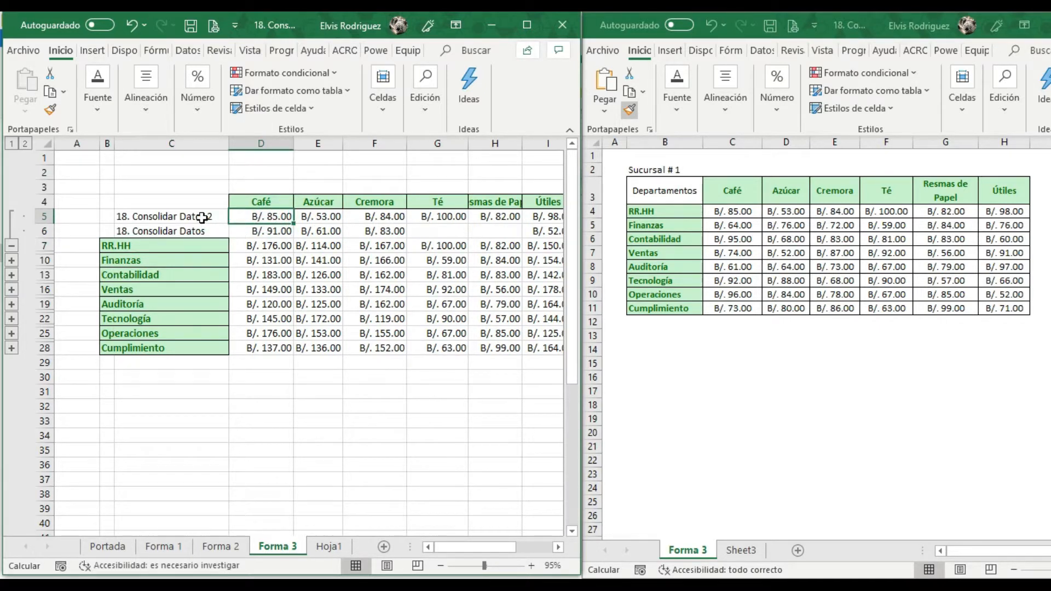
left_click(728, 213)
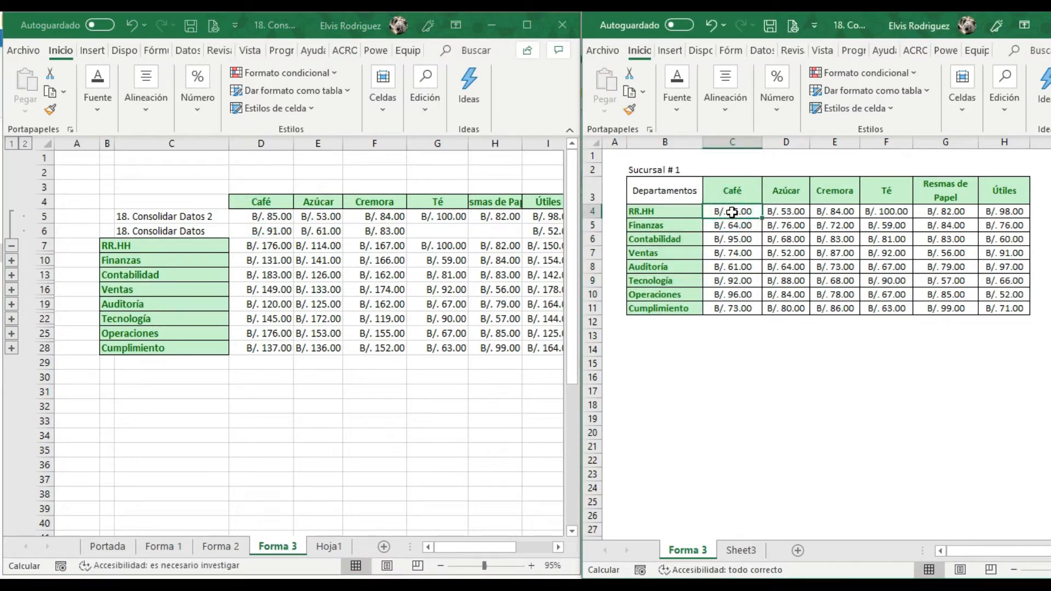
left_click(324, 174)
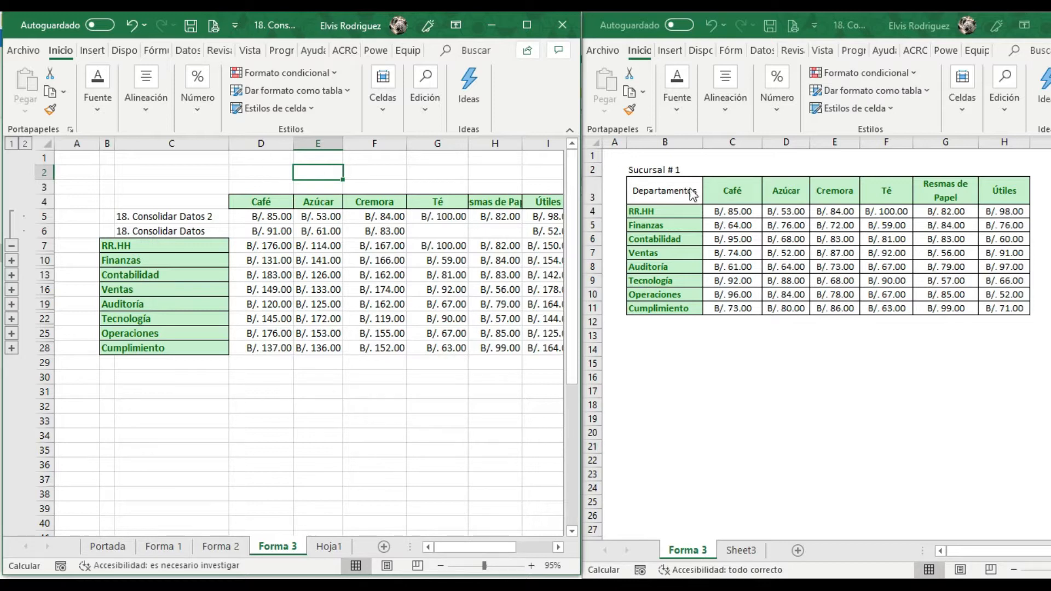
left_click(741, 217)
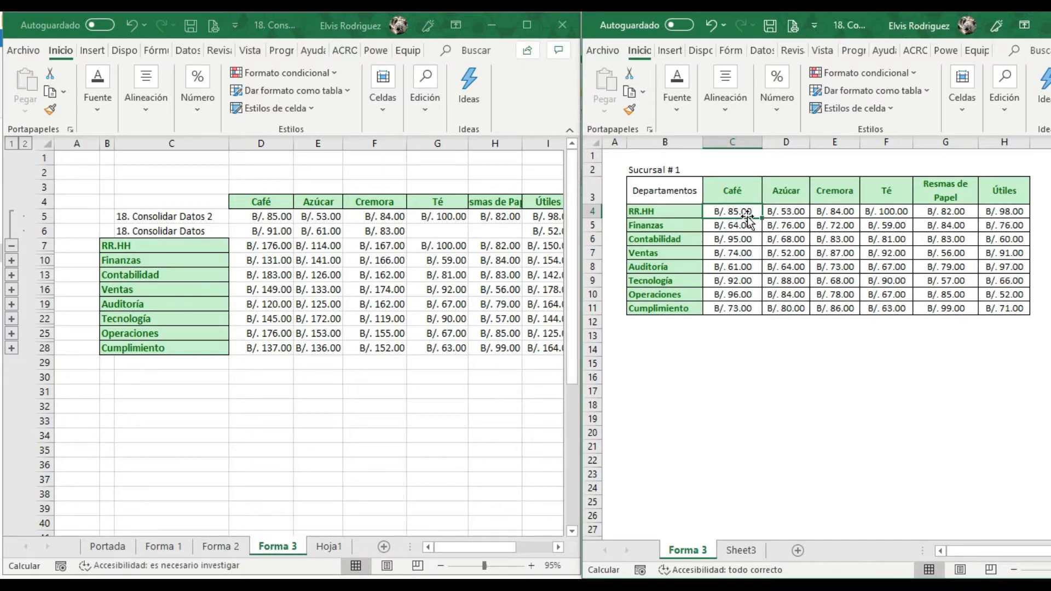
type("100")
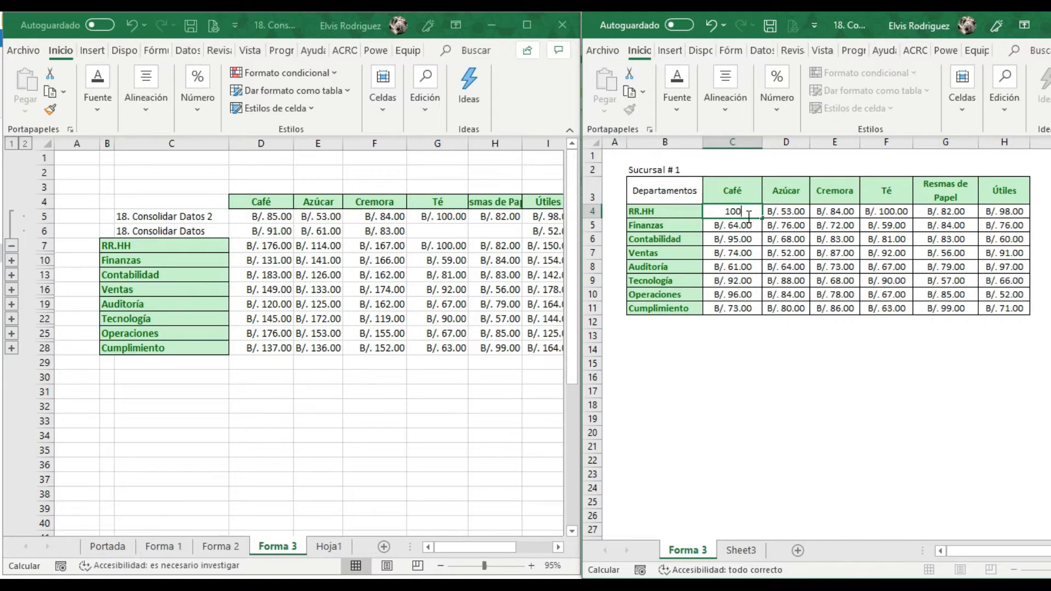
key("Return")
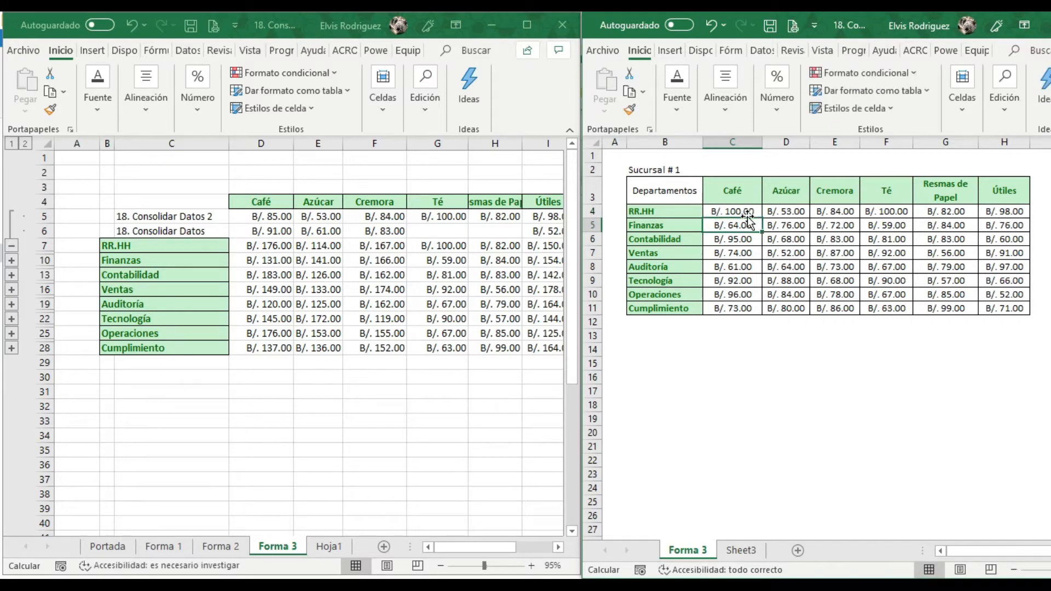
Step: Recalculate the consolidated table in Forma 3 to pull in the changed RR.HH Café value
left_click(281, 229)
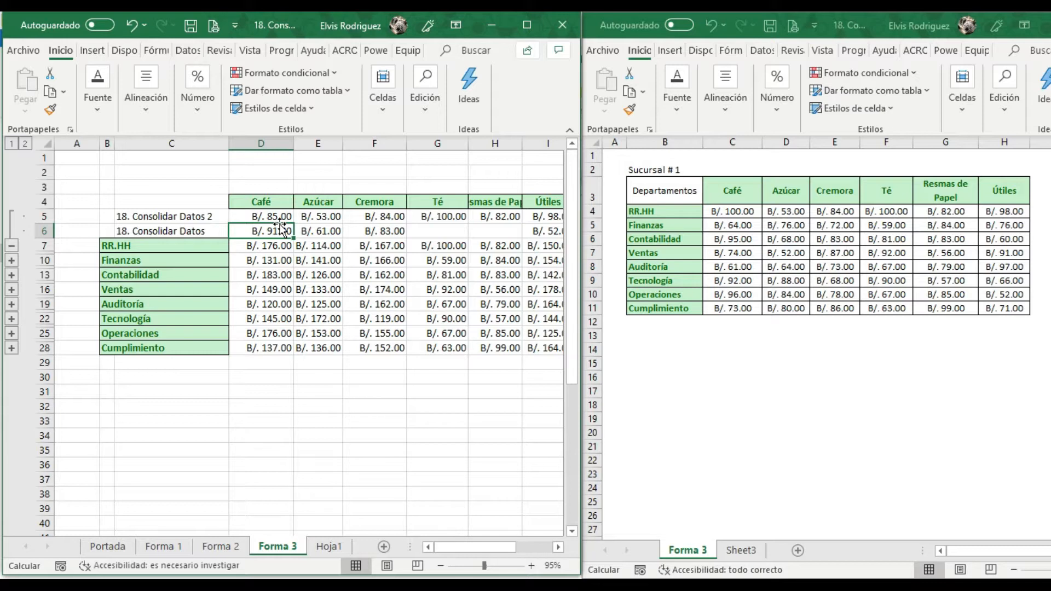
key("alt")
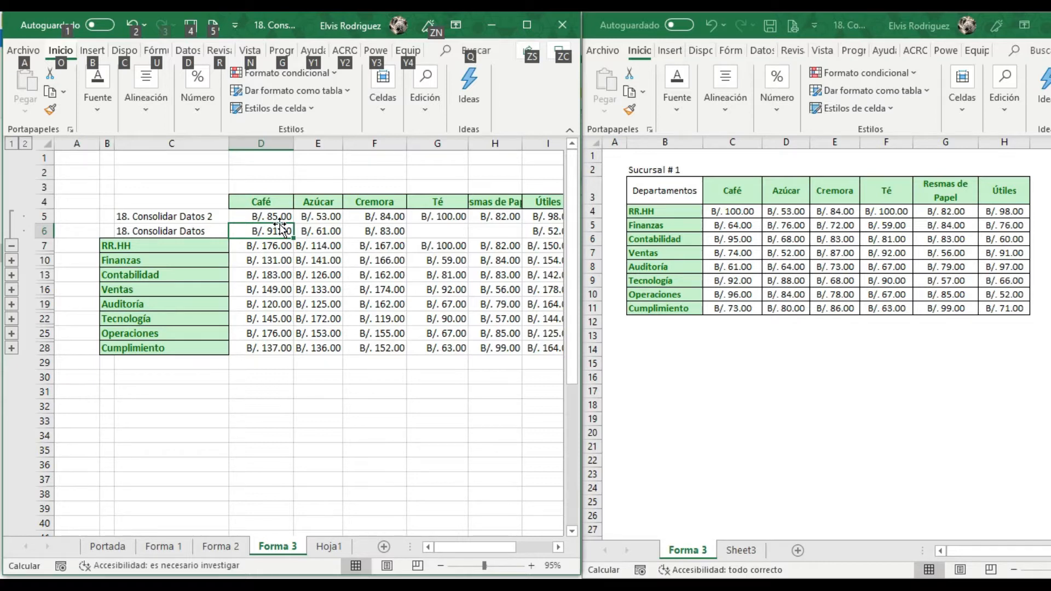
left_click(274, 286)
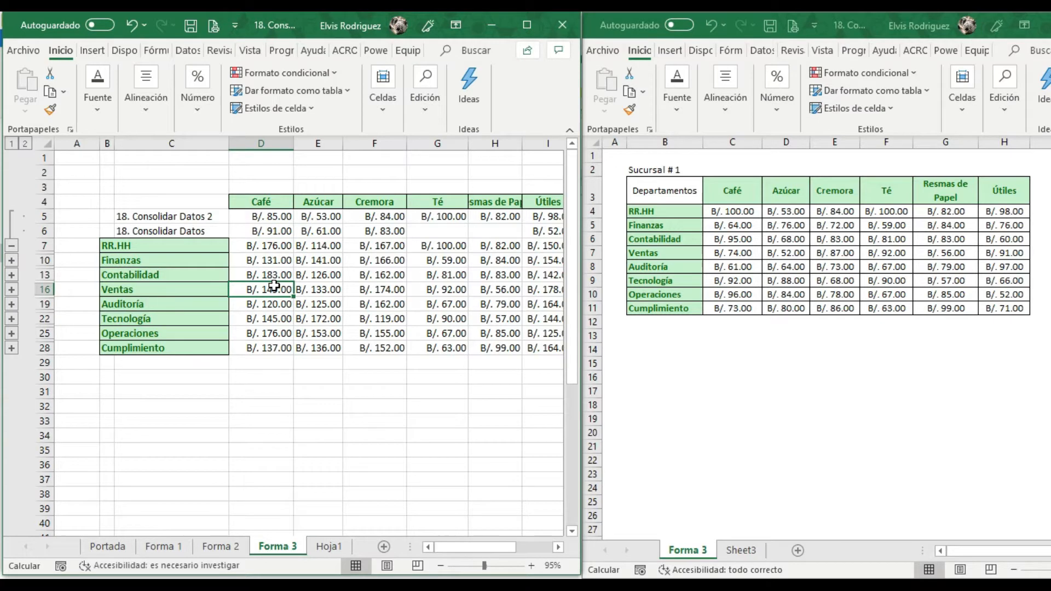
left_click(276, 221)
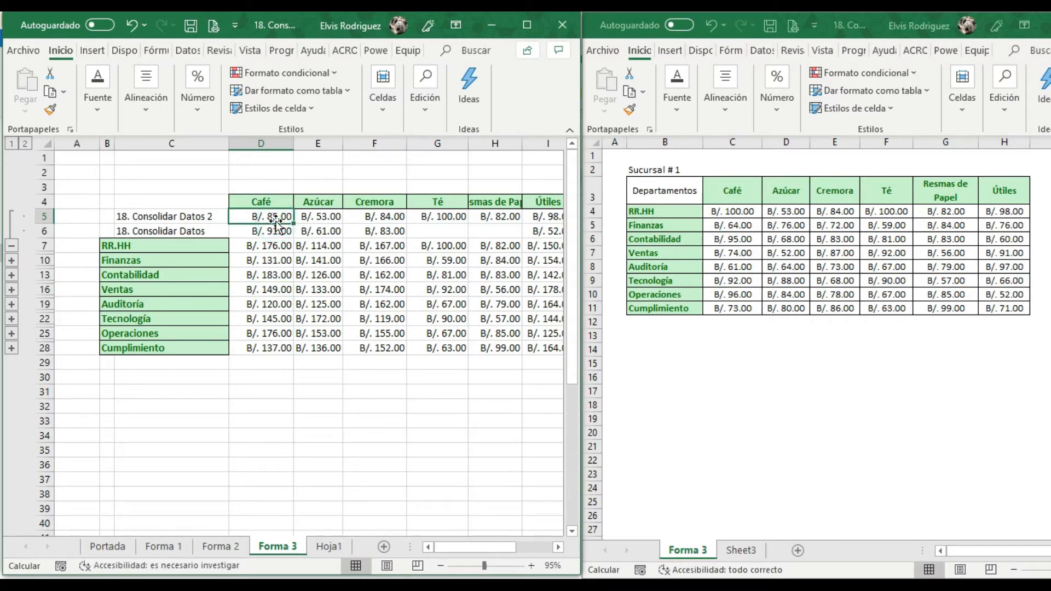
key("F9")
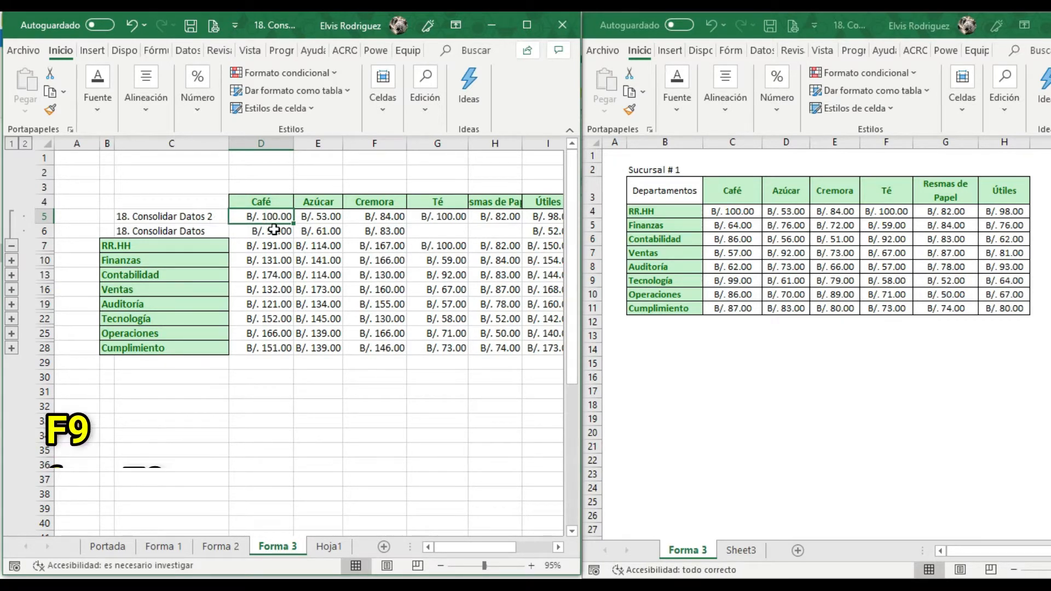
Step: Clear the values of Auditoría, Tecnología, Operaciones and Cumplimiento, C8:H11, in the Sucursal # 1 source table
left_click(730, 212)
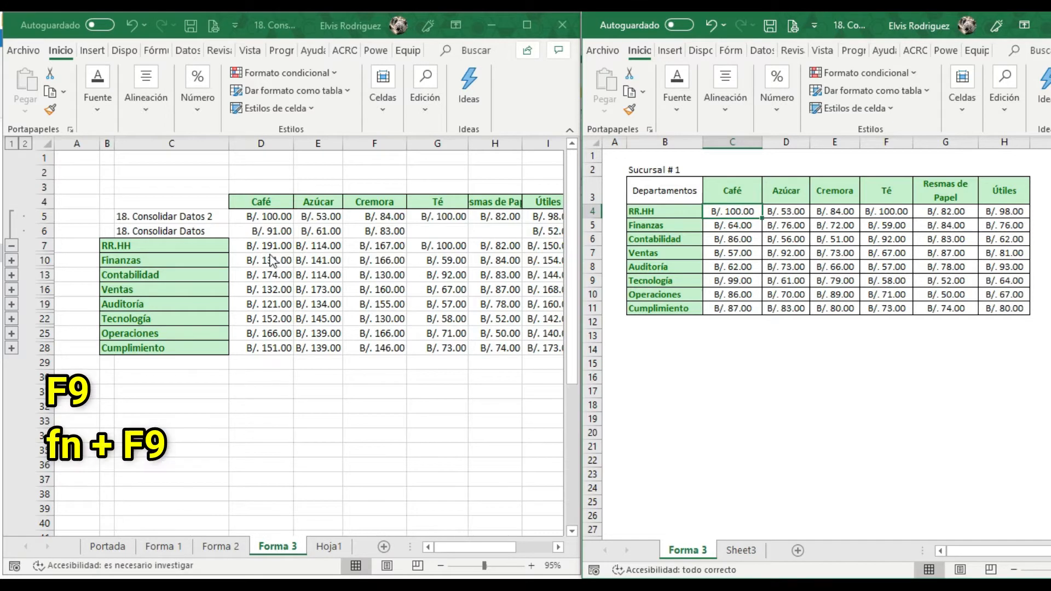
left_click(828, 235)
left_click_drag(745, 269, 999, 308)
key("Delete")
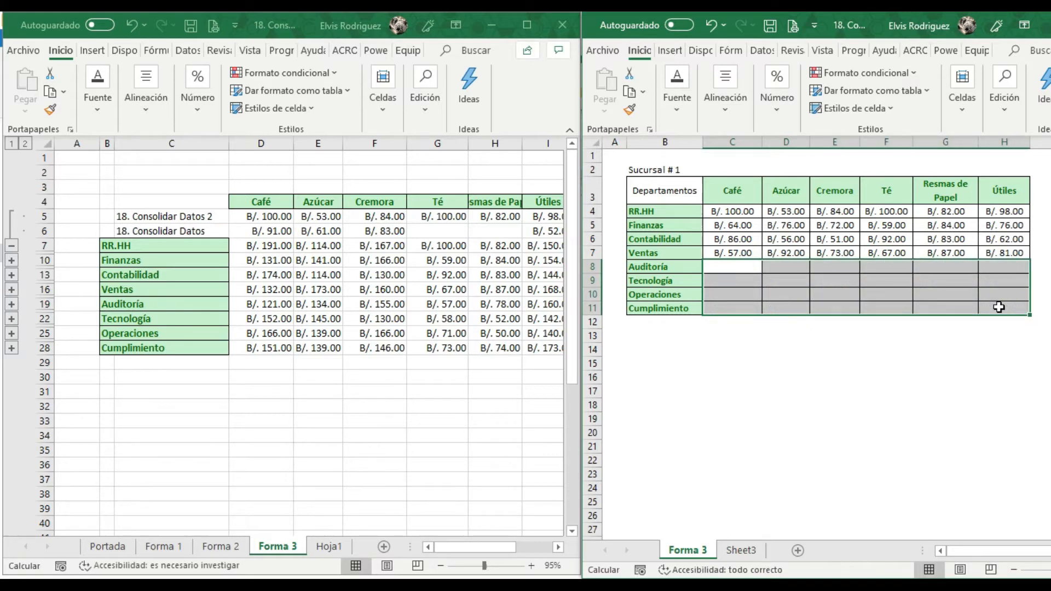
Step: Recalculate the consolidated table and check the Té totals from Auditoría to Cumplimiento against Hoja1
left_click(473, 246)
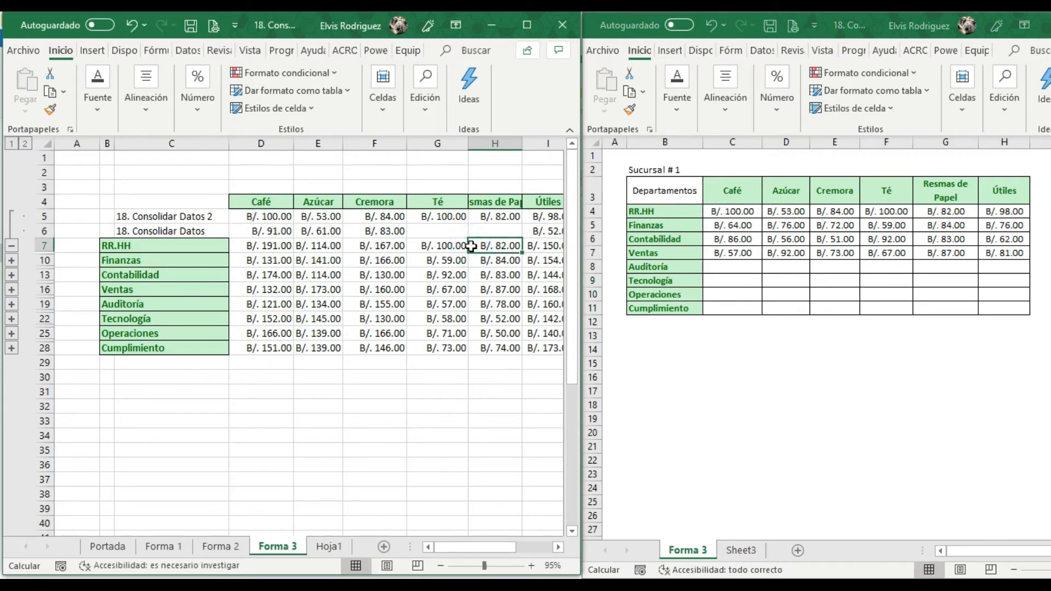
key("F9")
left_click_drag(442, 303, 446, 347)
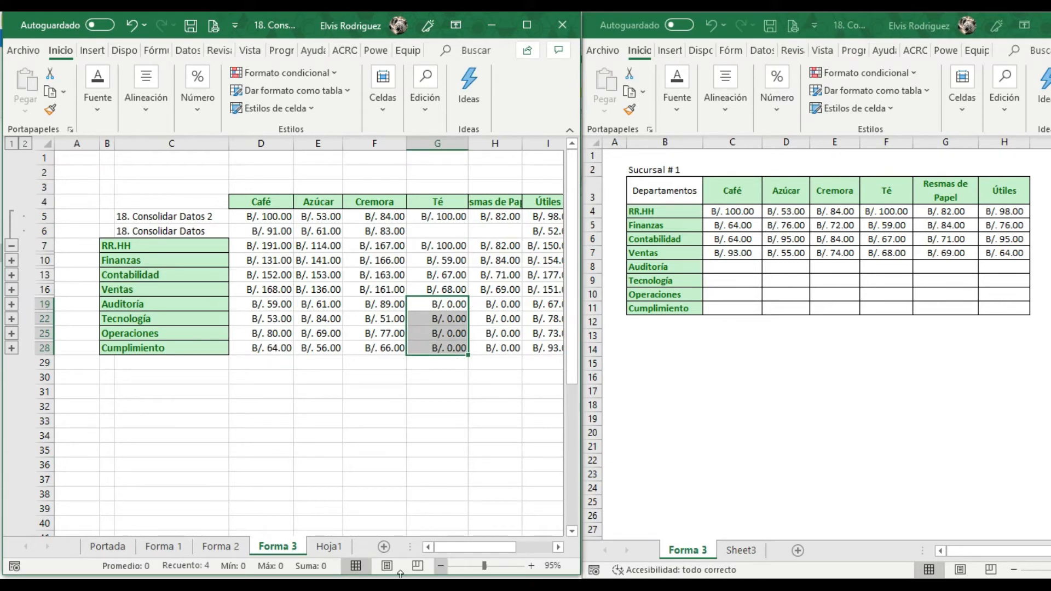
left_click(329, 547)
left_click(294, 550)
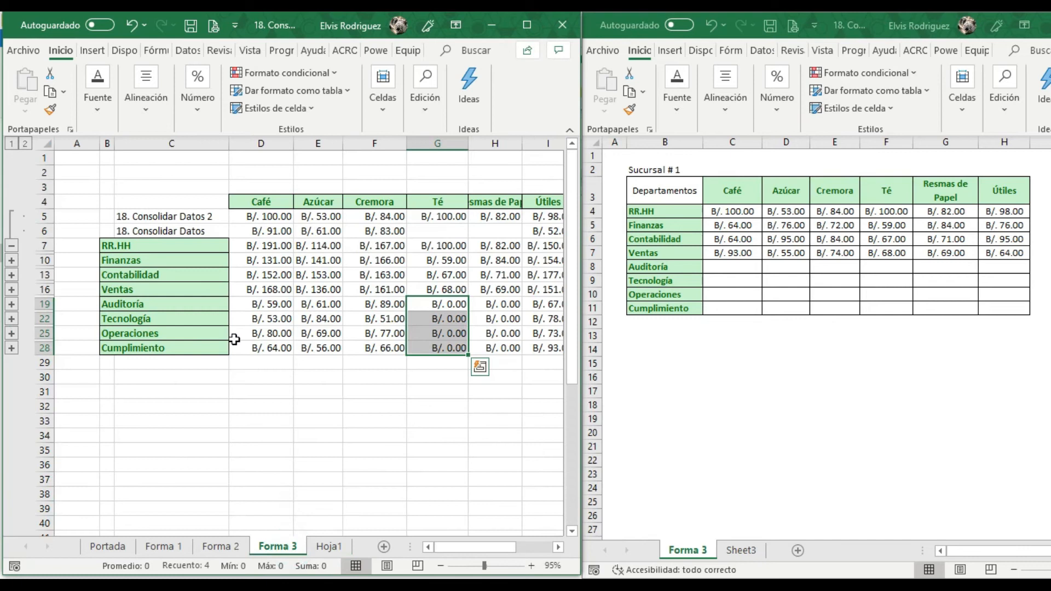
Step: Enter 45 for Café and 15 for Azúcar in the Auditoría row of the Sucursal # 1 source table
left_click(743, 266)
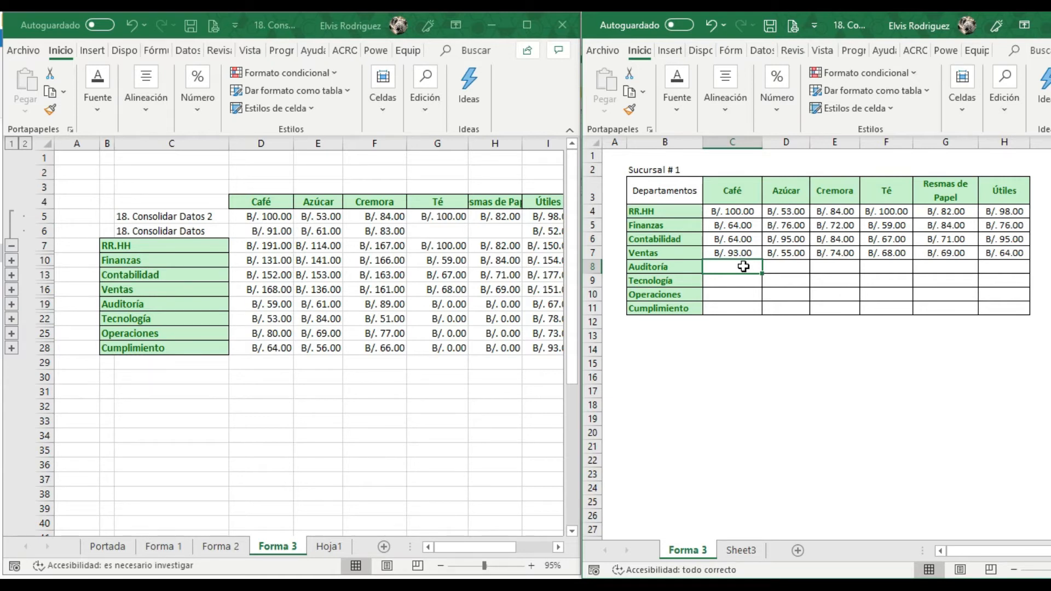
type("45")
key("Return")
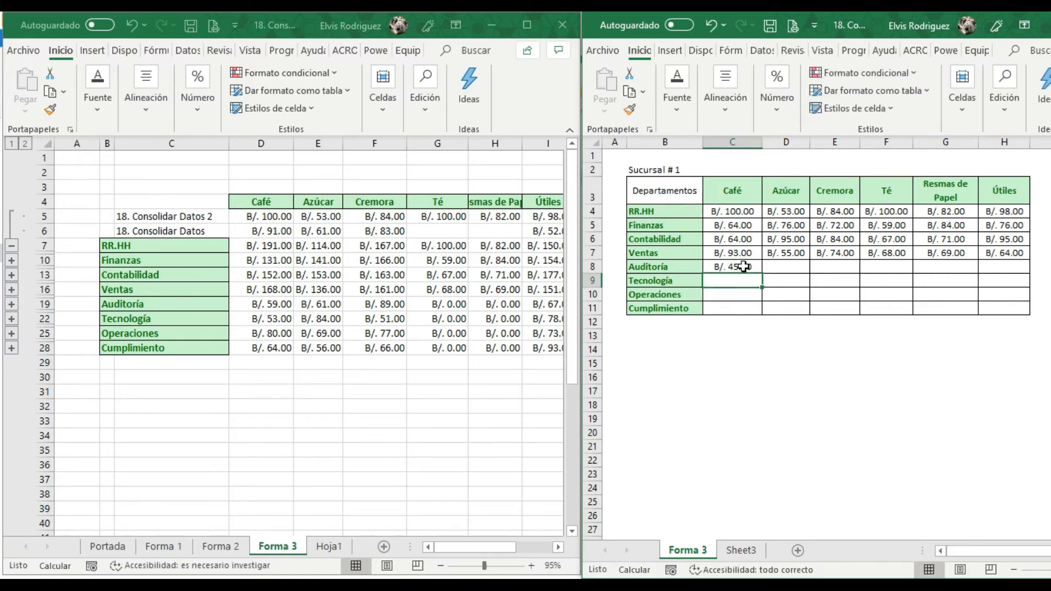
key("Right")
key("Up")
type("15")
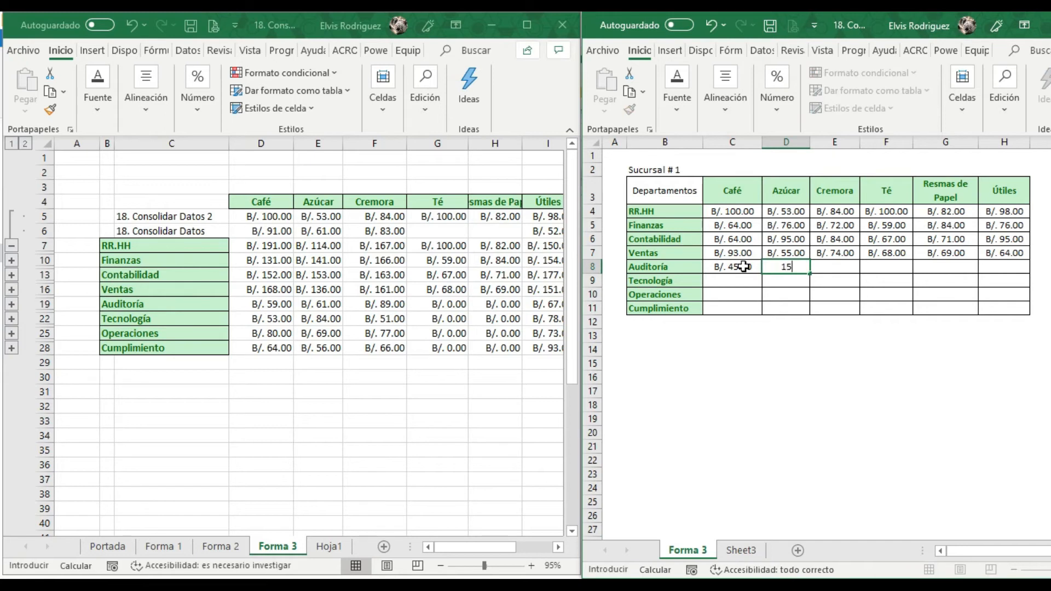
key("Return")
key("Right")
key("Right")
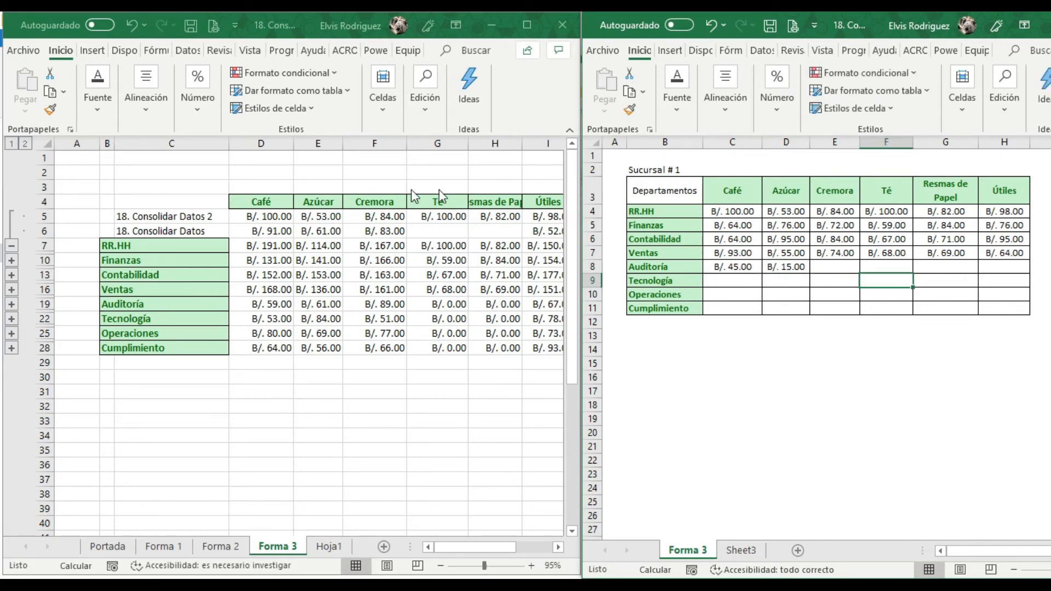
Step: Enter 500 for Resmas de Papel in the Cumplimiento row of the Sucursal # 1 source table and recalculate the consolidated table
left_click(478, 203)
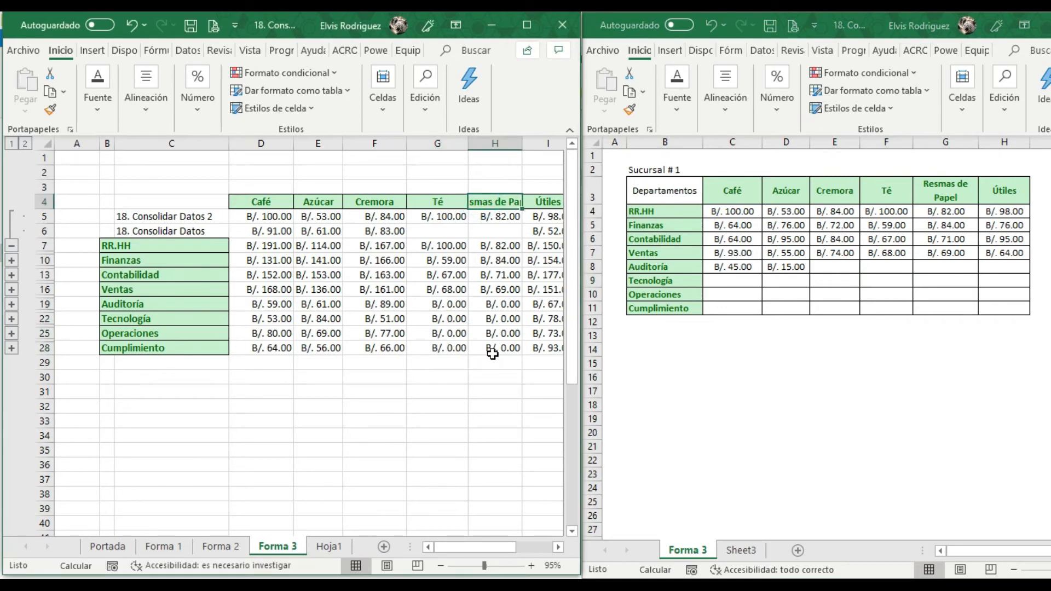
left_click(931, 310)
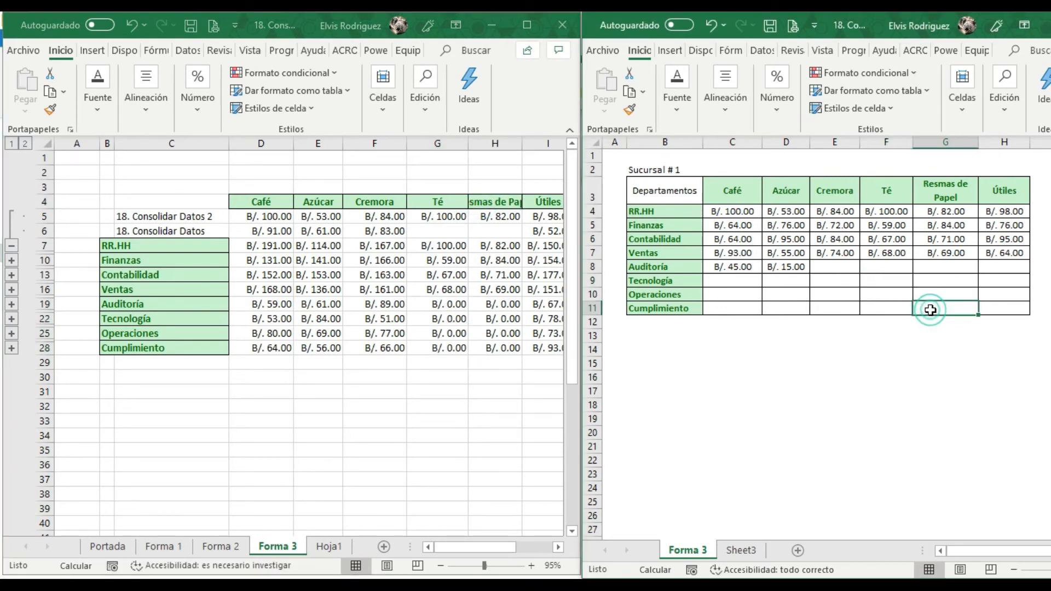
type("500")
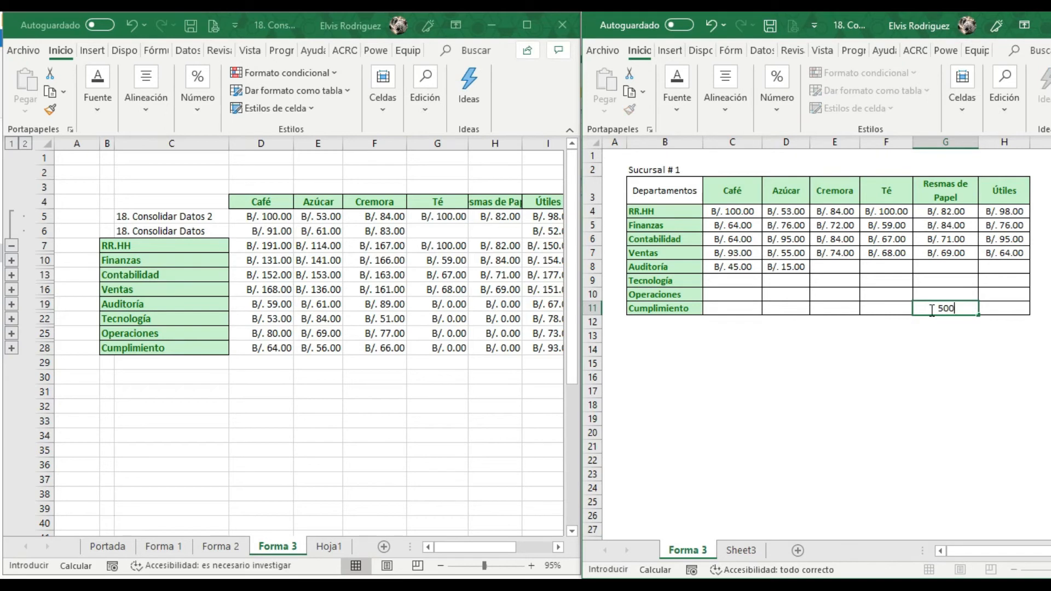
key("Return")
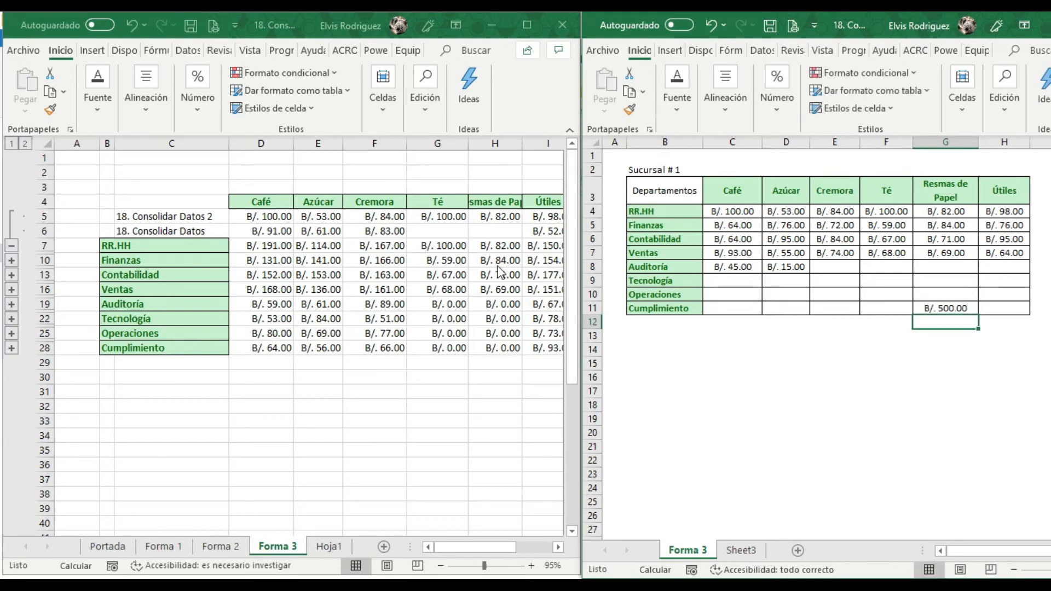
left_click(459, 260)
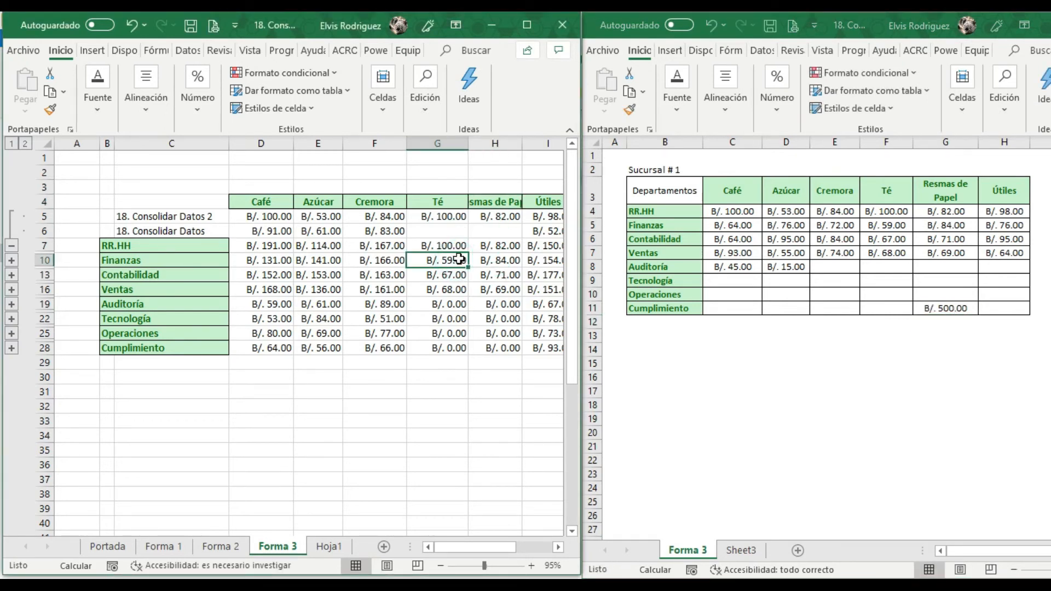
key("F9")
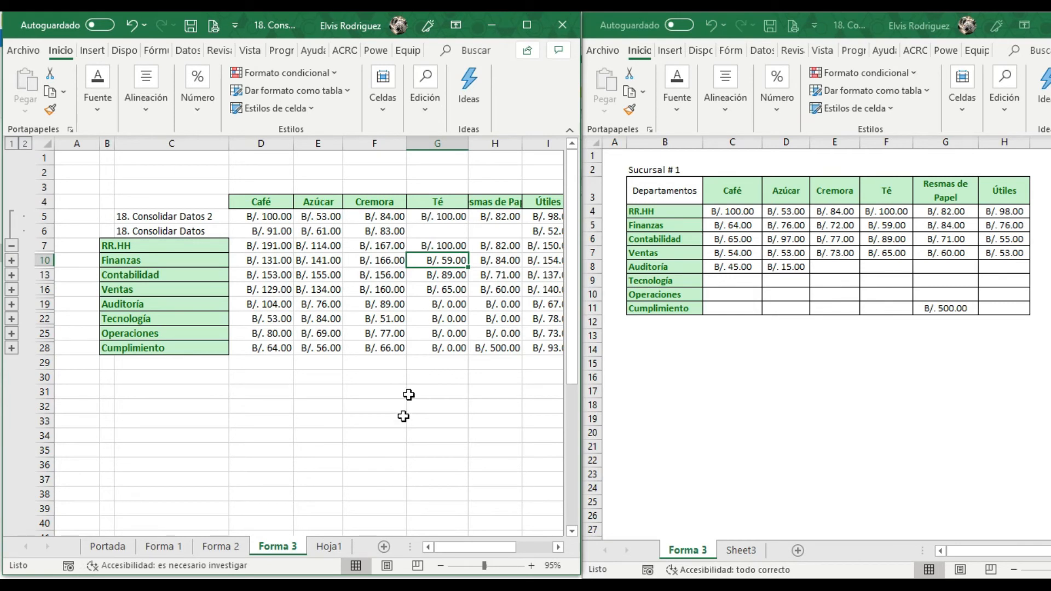
Step: Expand the Cumplimiento group in the consolidated table, check the source workbook rows behind its total, and collapse the group again
left_click_drag(454, 545, 459, 544)
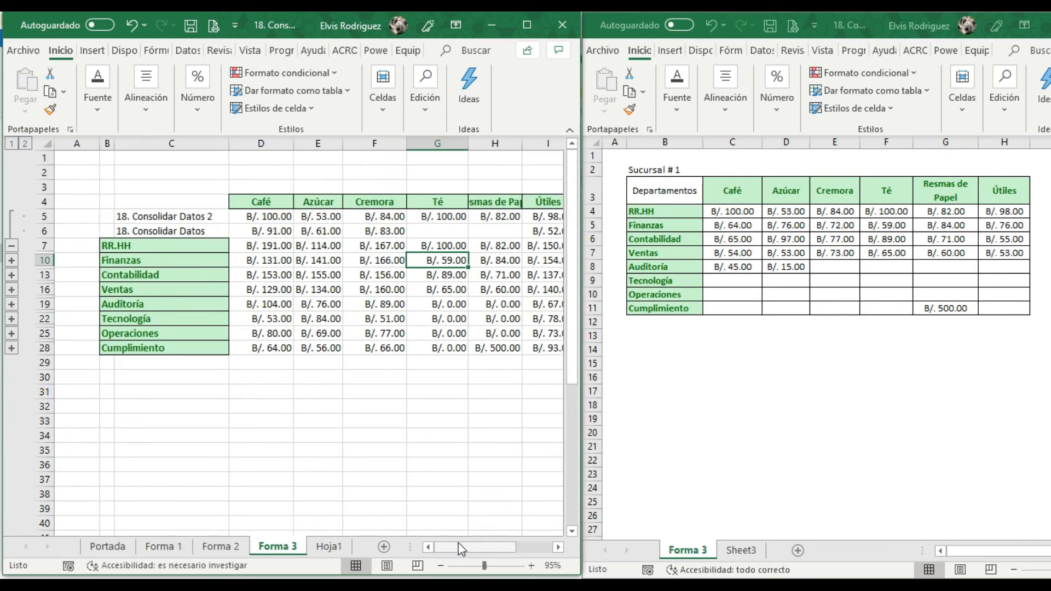
left_click(11, 348)
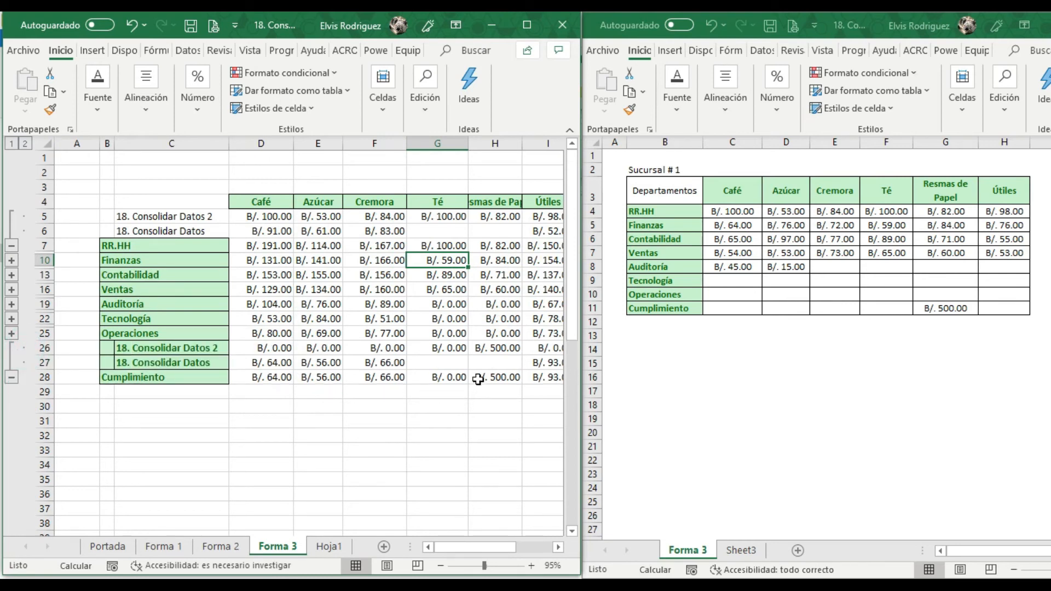
left_click(188, 351)
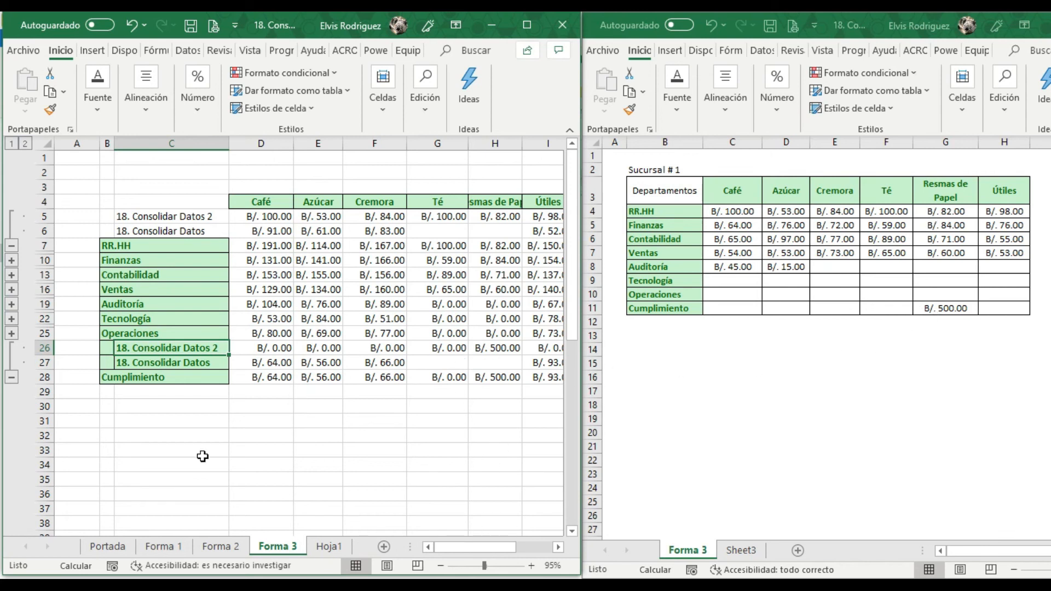
left_click(12, 377)
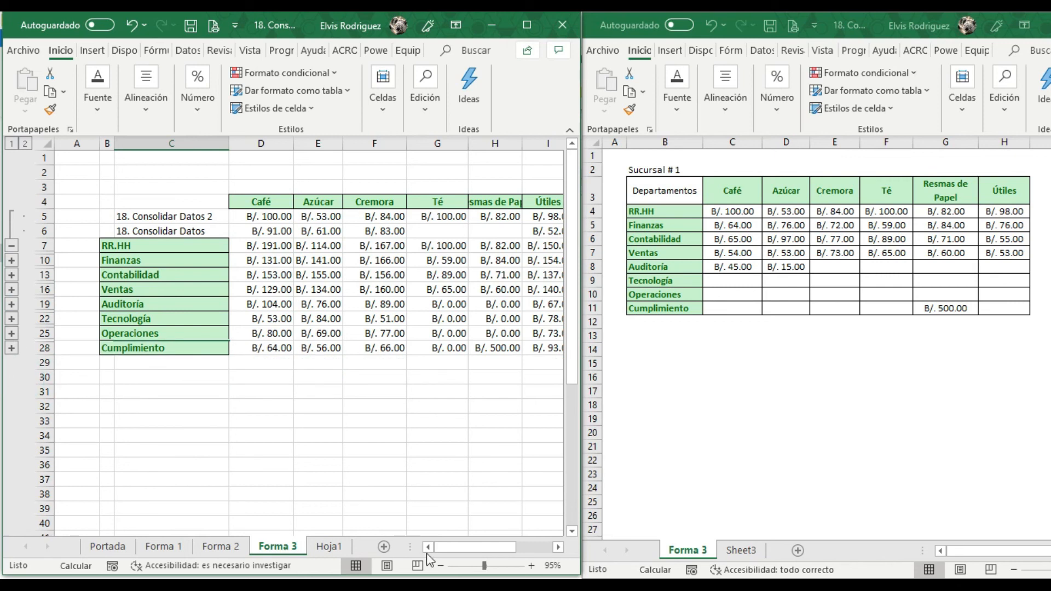